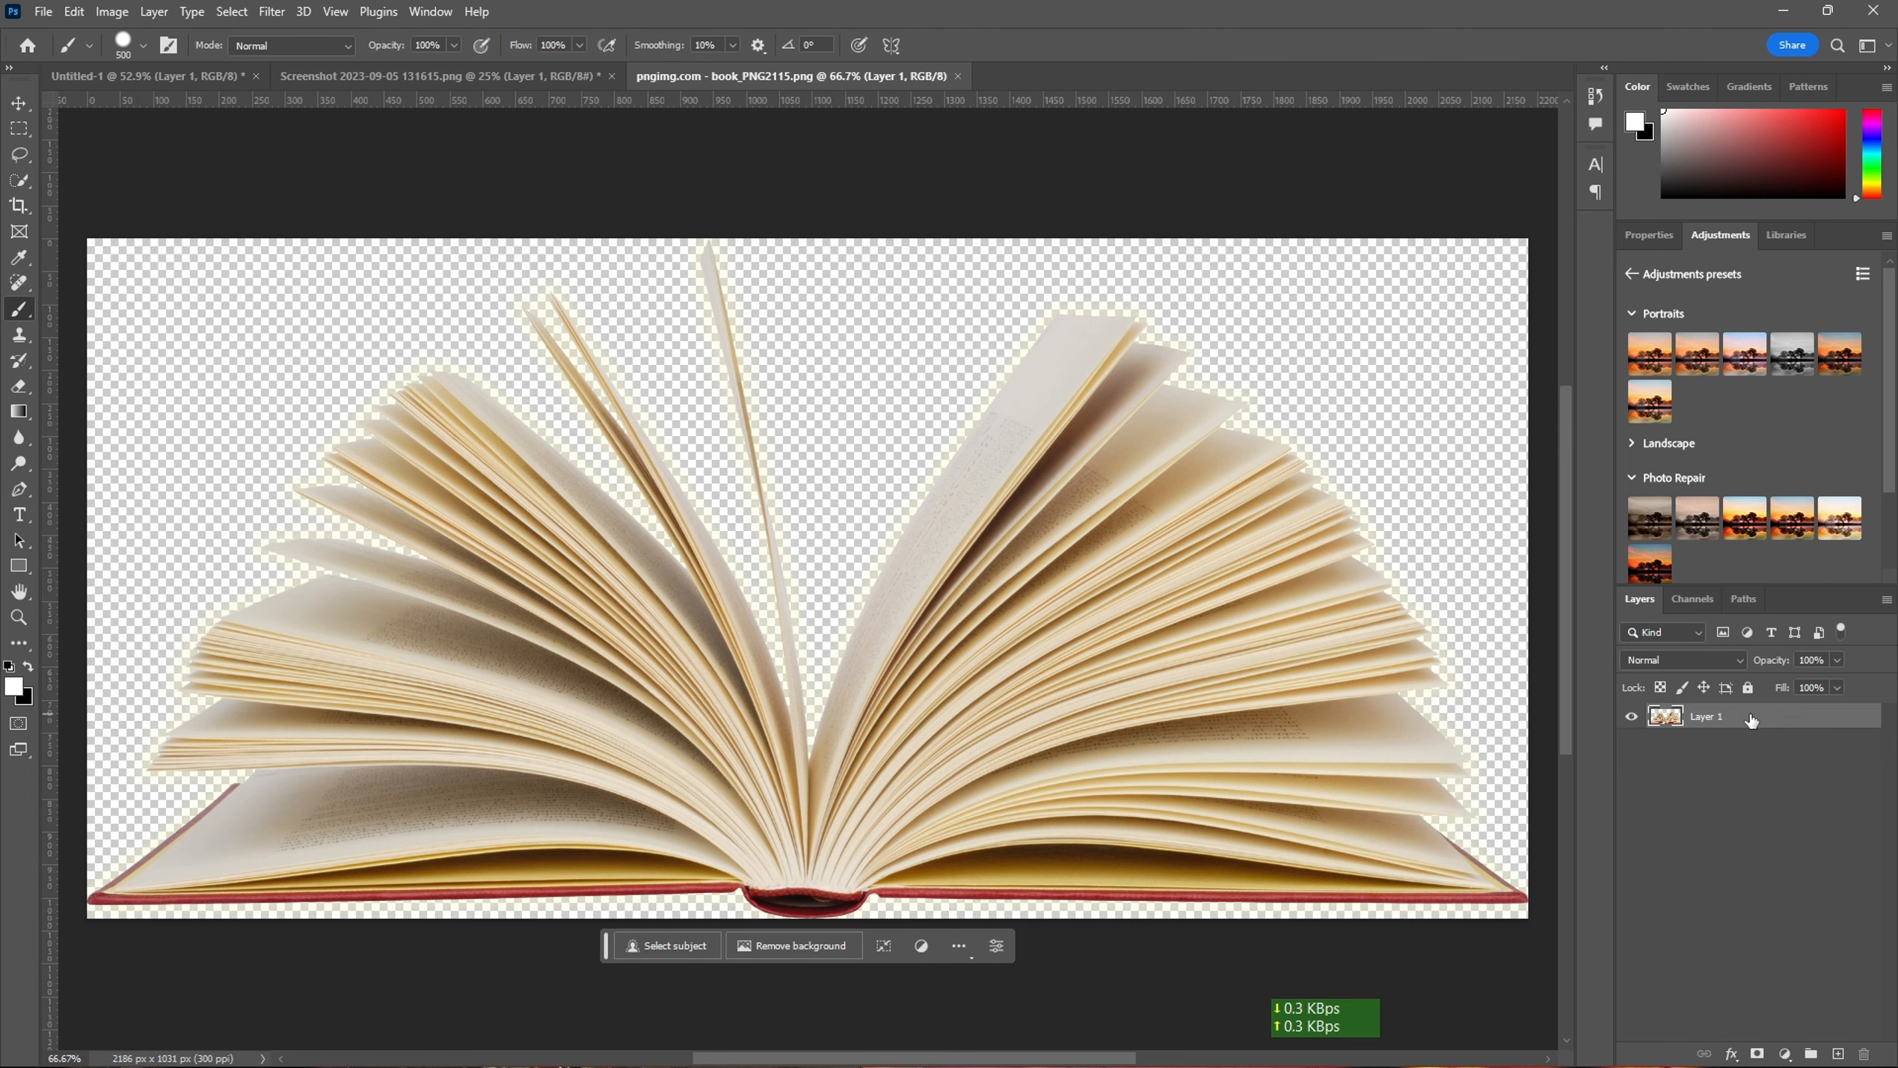
- Duplicate the open-book layer and bring the copy into the Untitled-1 document above the woman layer
key("ctrl+j")
left_click_drag(1751, 719, 742, 465)
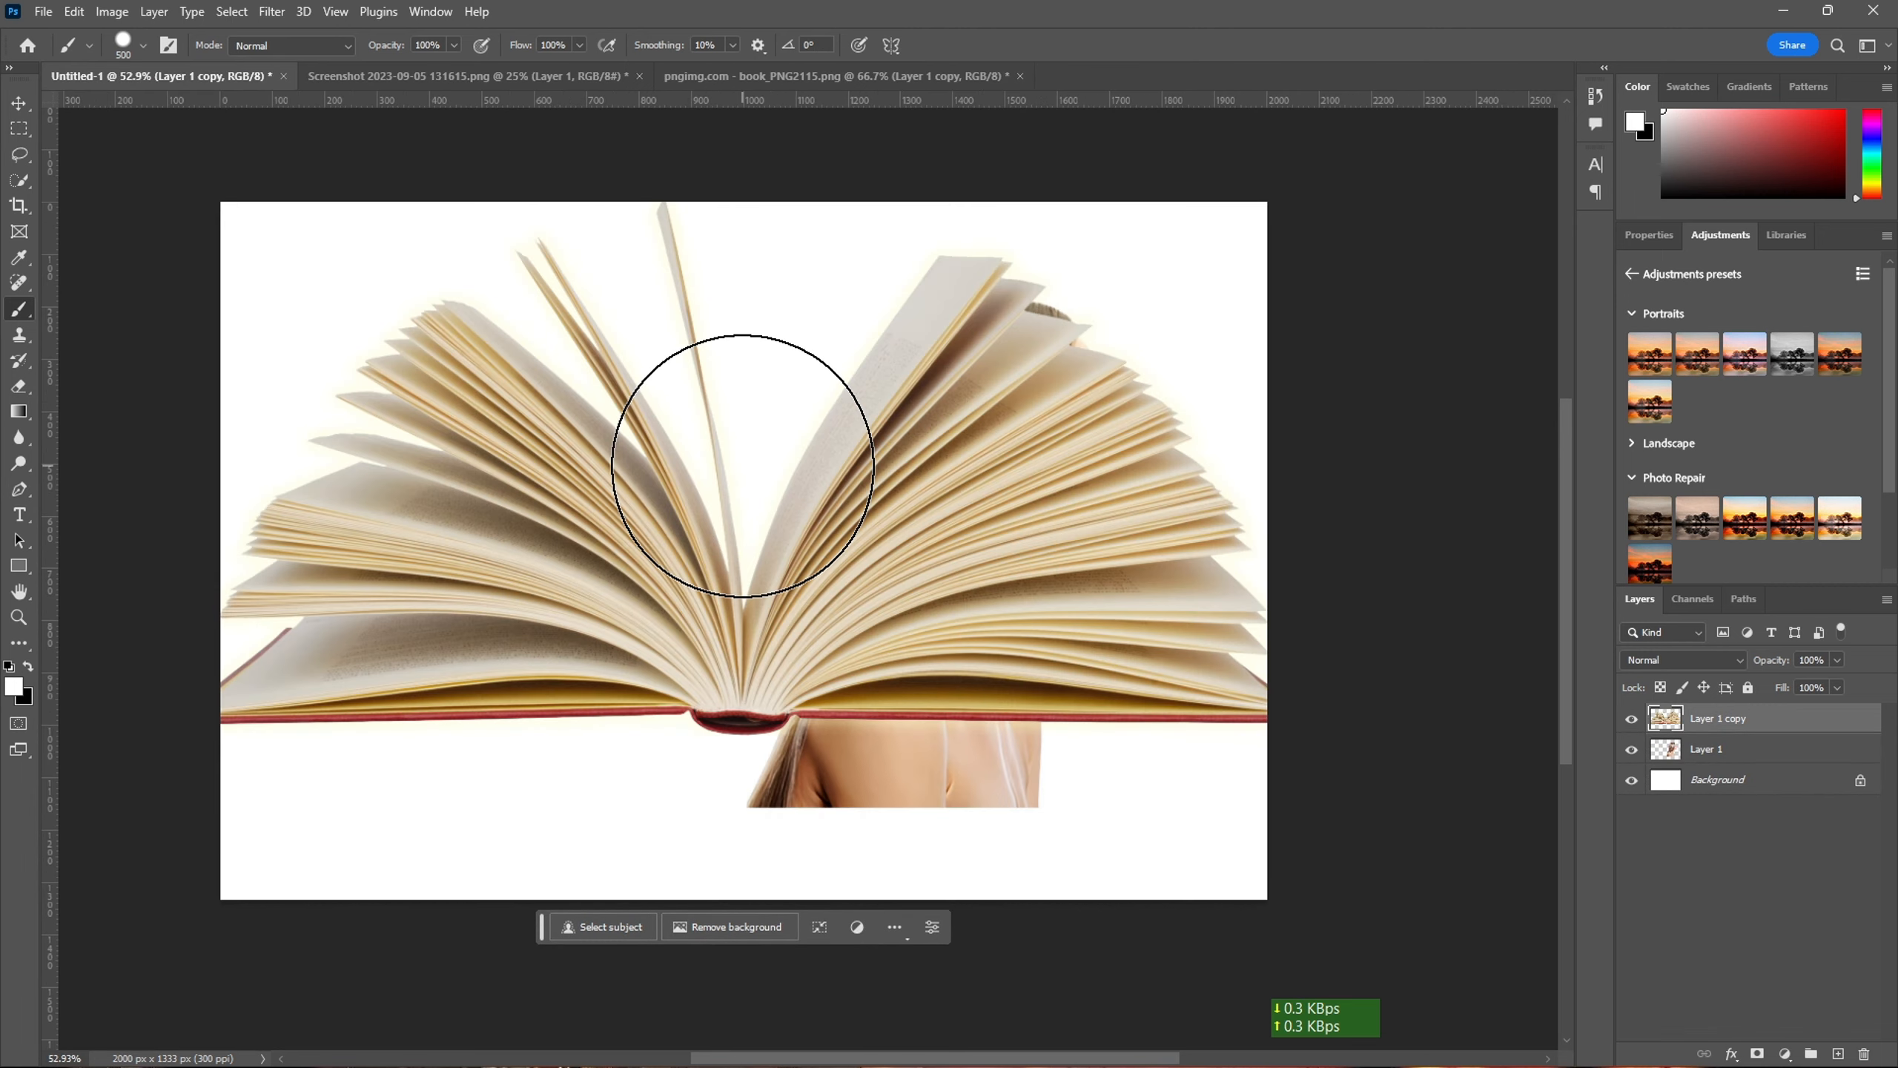
- Scale the book to 52.92%, rotate it to about -63.89° and place it against the back of the woman's head
key("ctrl+t")
left_click_drag(1313, 462, 847, 465)
left_click_drag(671, 466, 857, 478)
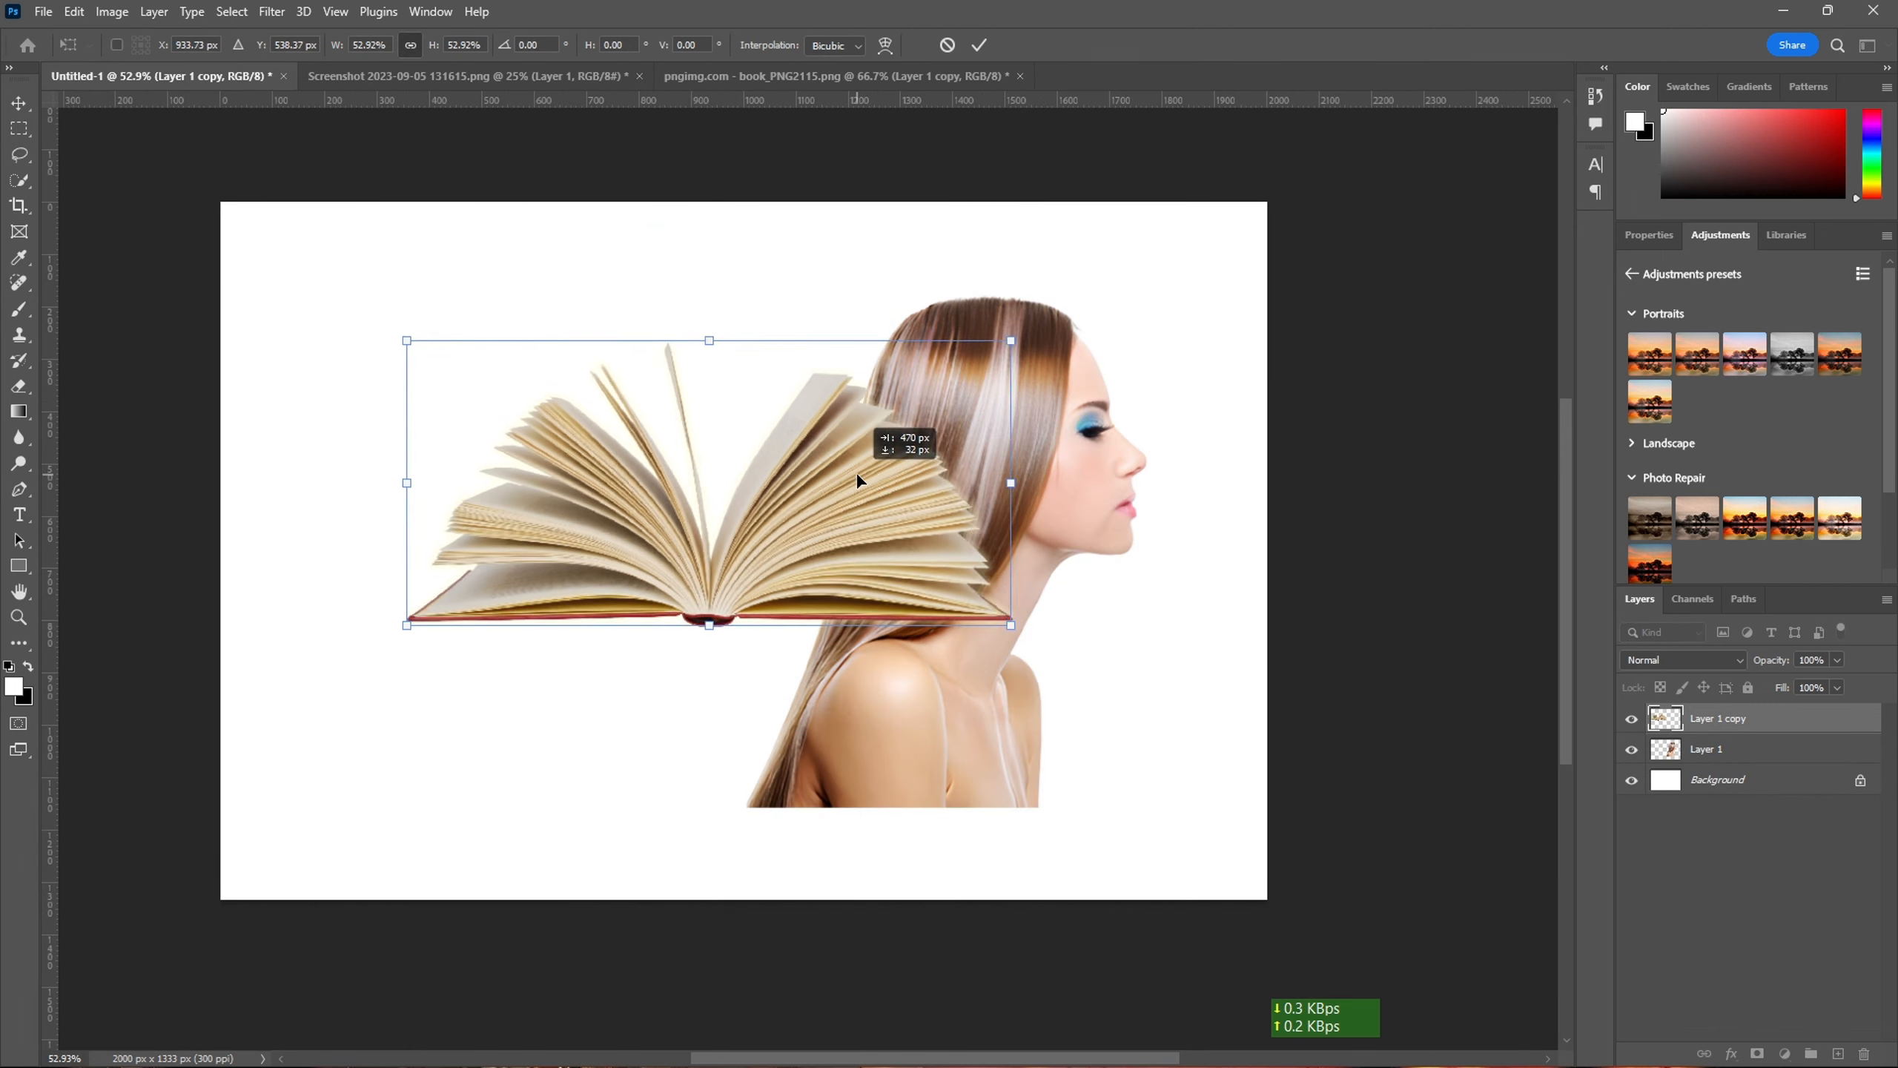
left_click_drag(1026, 637, 1012, 267)
left_click_drag(804, 469, 937, 416)
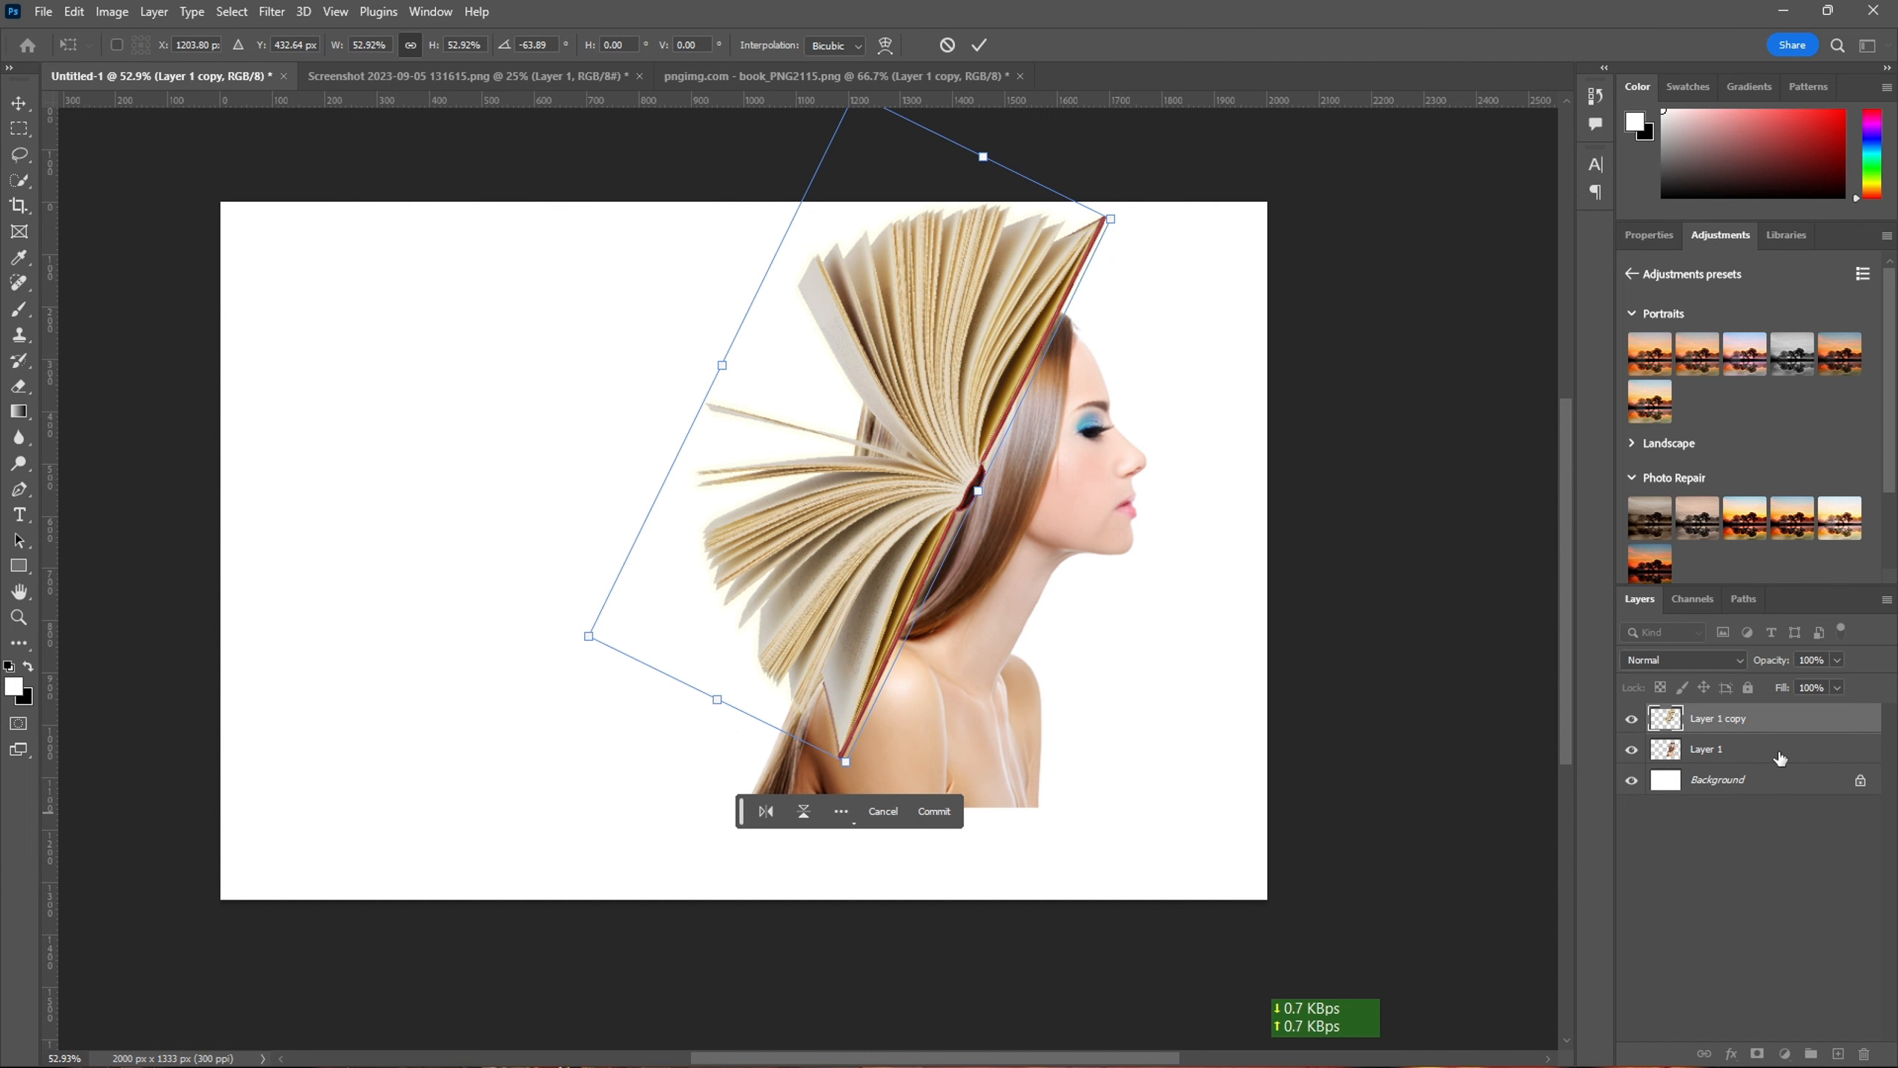
key("b")
- Nudge the book and woman layers downward together on the canvas
key("v")
key("shift+Down")
key("shift+Down")
key("shift+Down")
key("shift+Down")
key("shift+Down")
key("shift+Down")
key("shift+Down")
key("shift+Down")
key("shift+Down")
- Puppet Warp the book layer, pinning the spine and page ends and bending its upper half backward until the upper cover stands nearly upright
left_click(1790, 728)
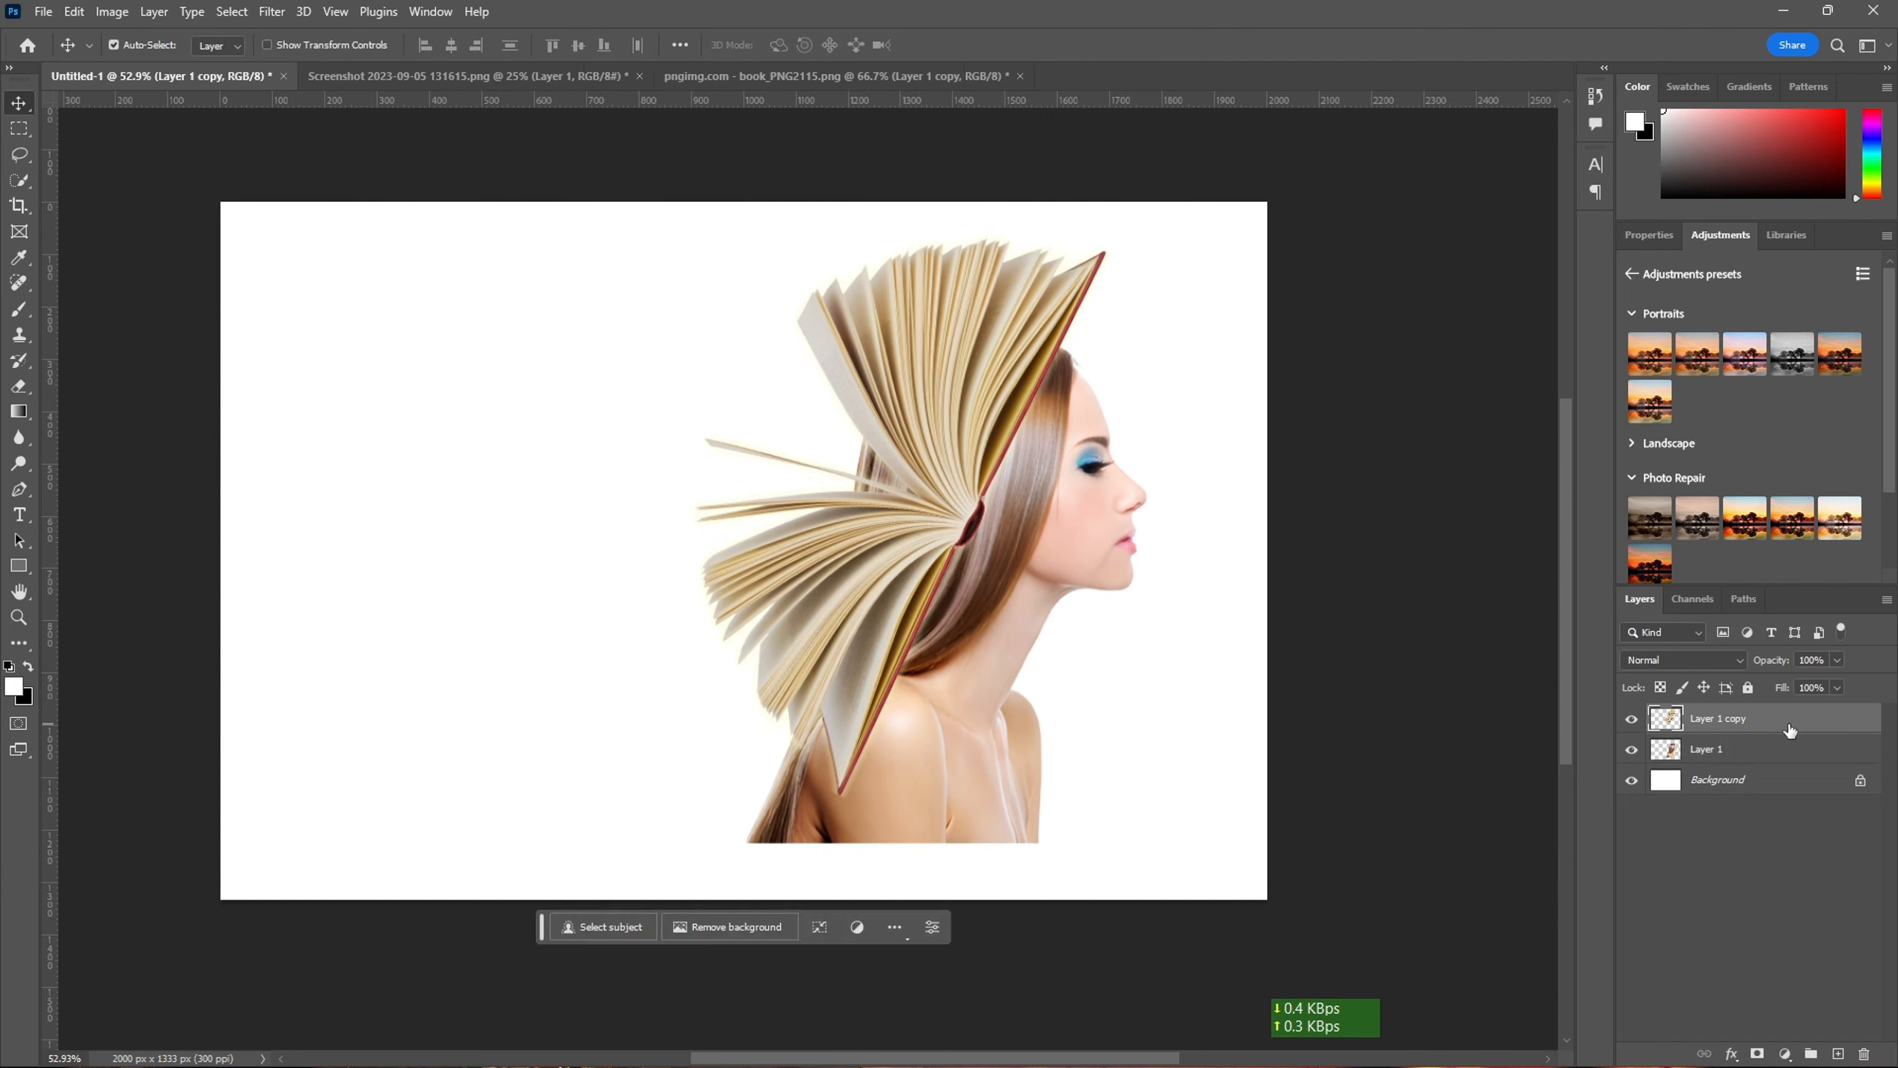
left_click(75, 12)
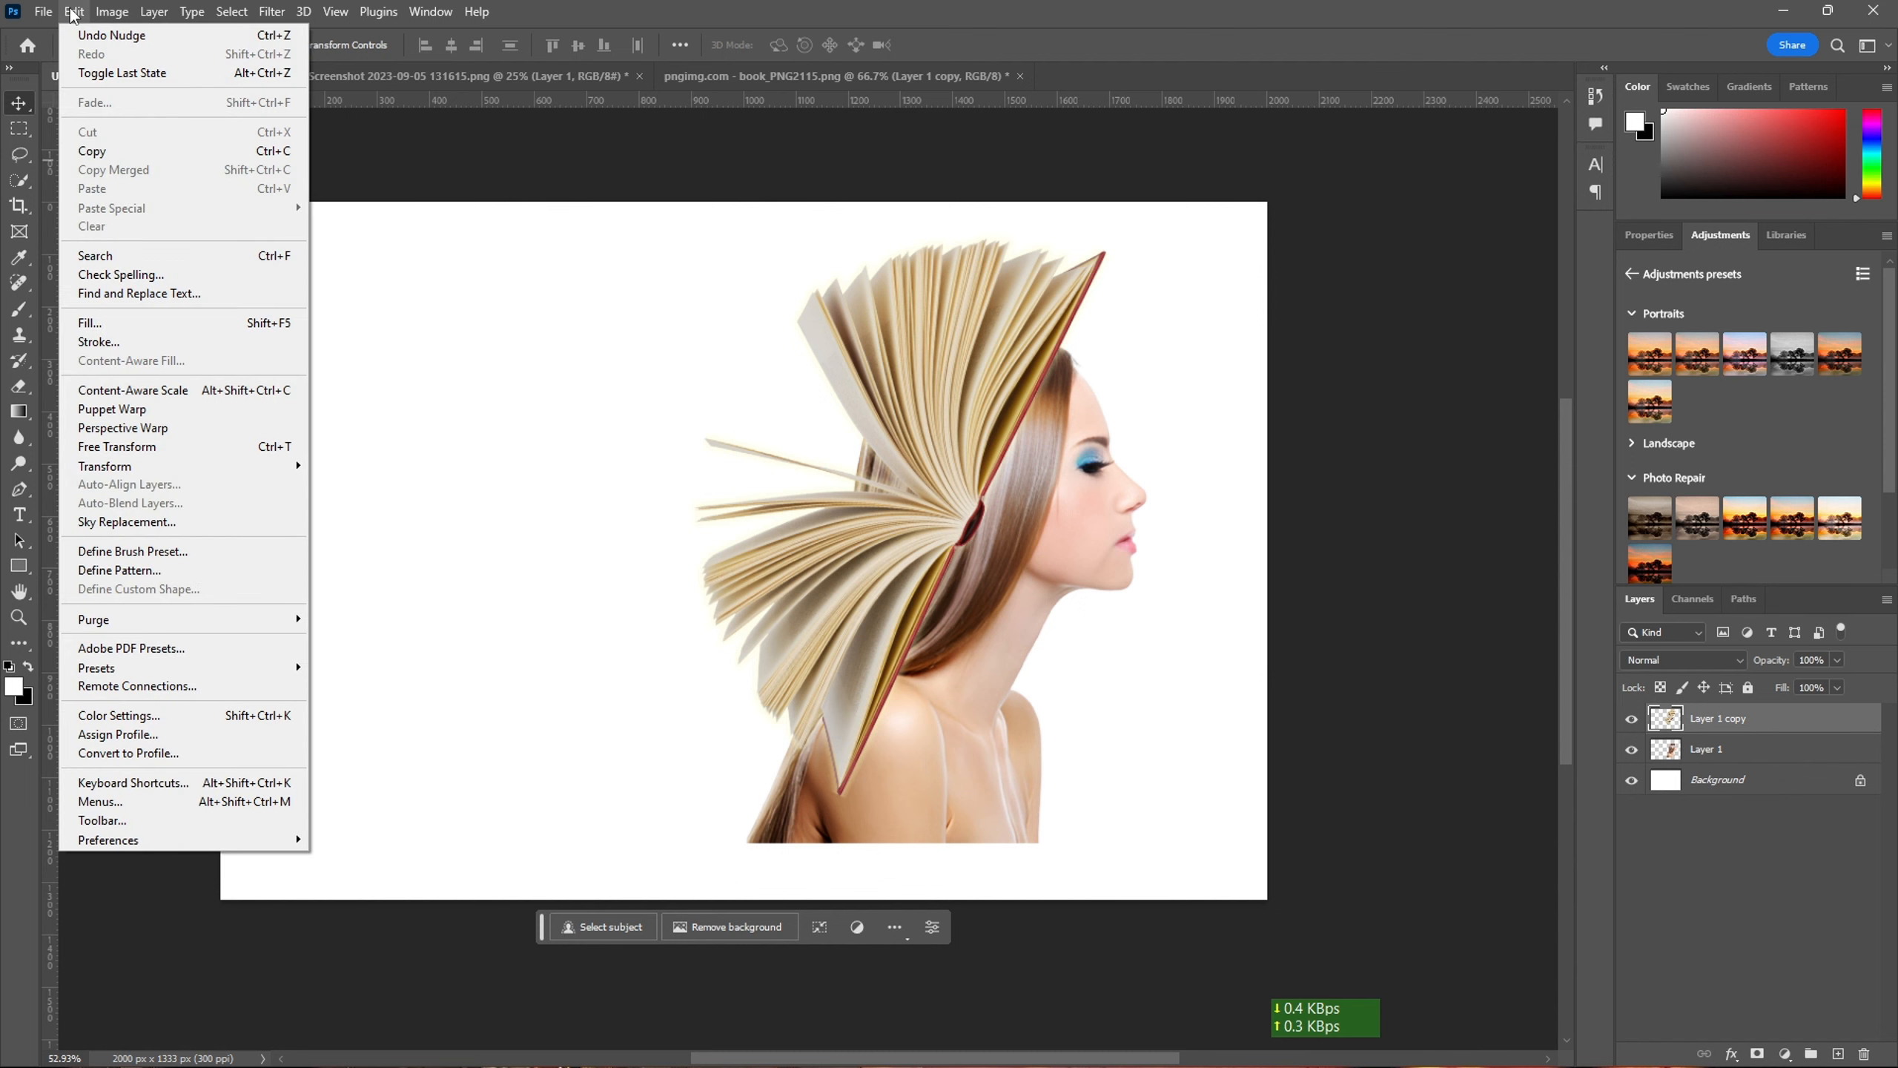
left_click(112, 410)
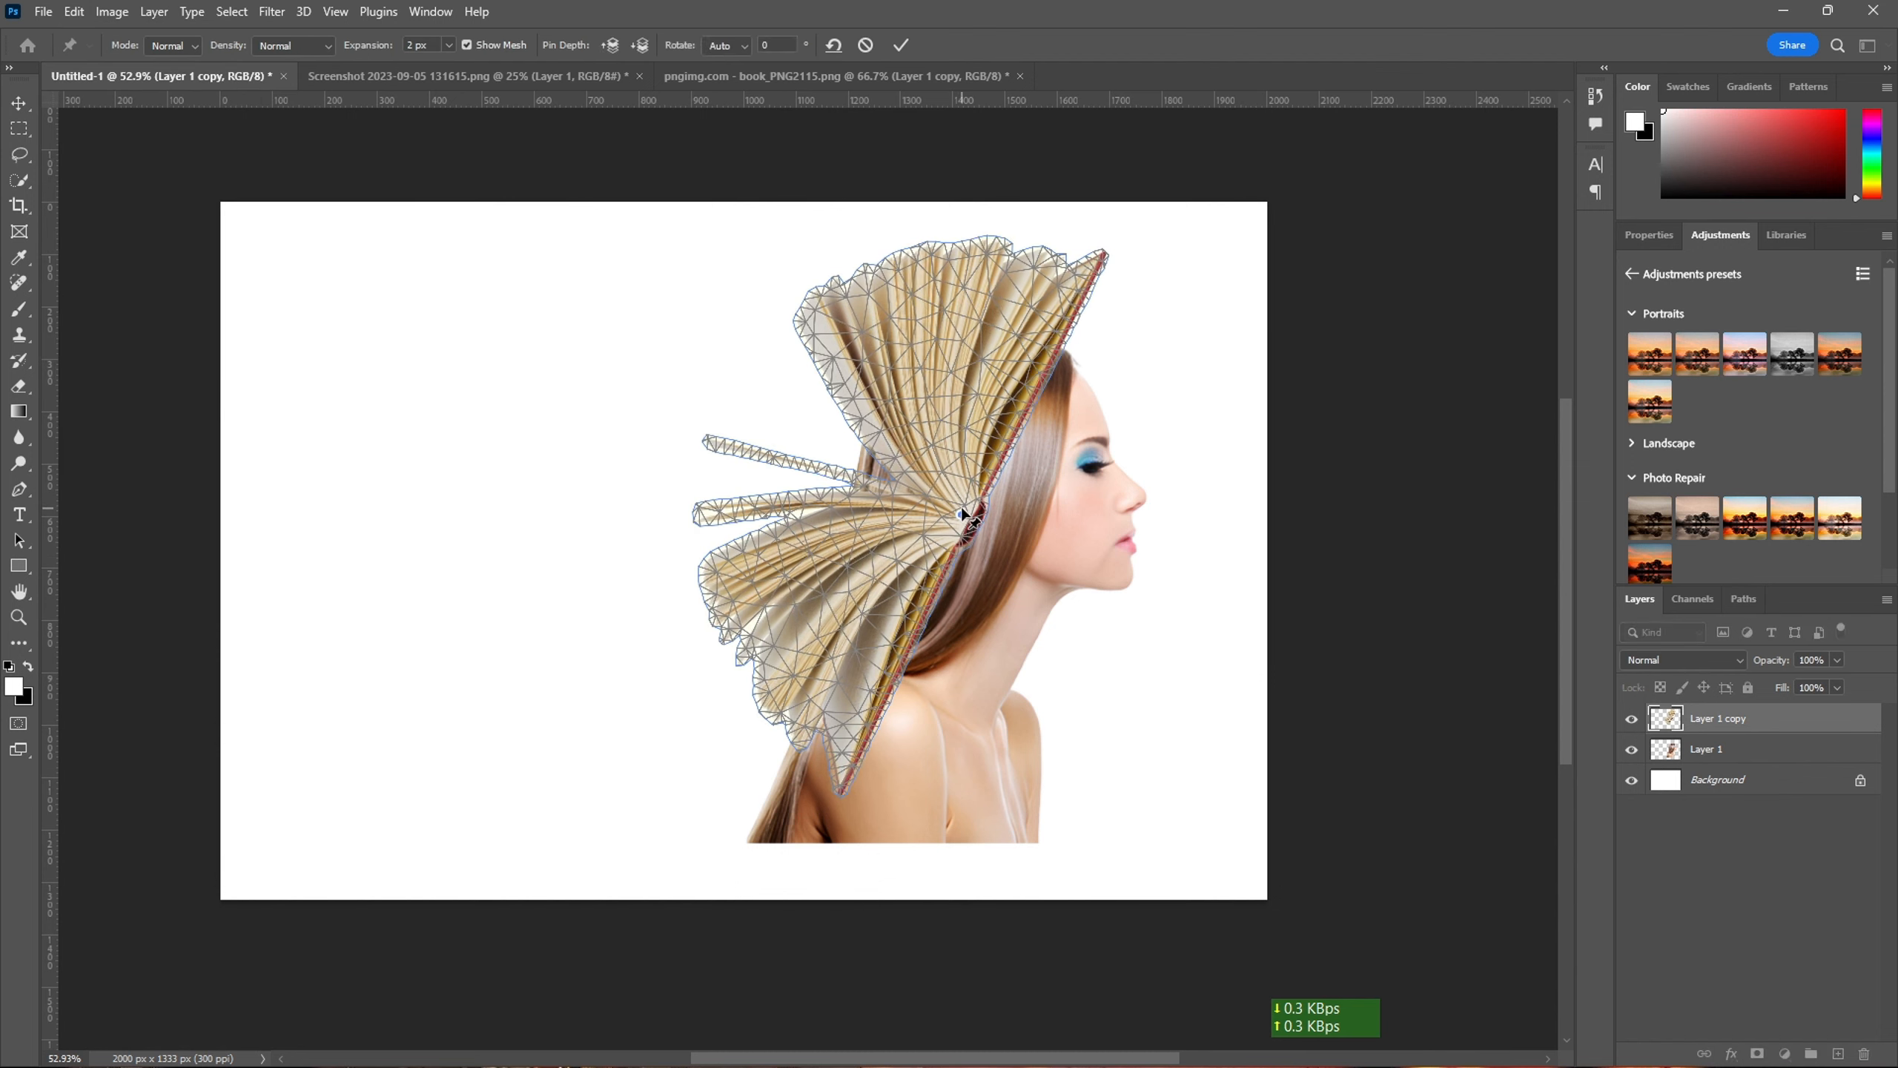
left_click_drag(967, 529, 966, 490)
left_click(710, 442)
left_click(939, 257)
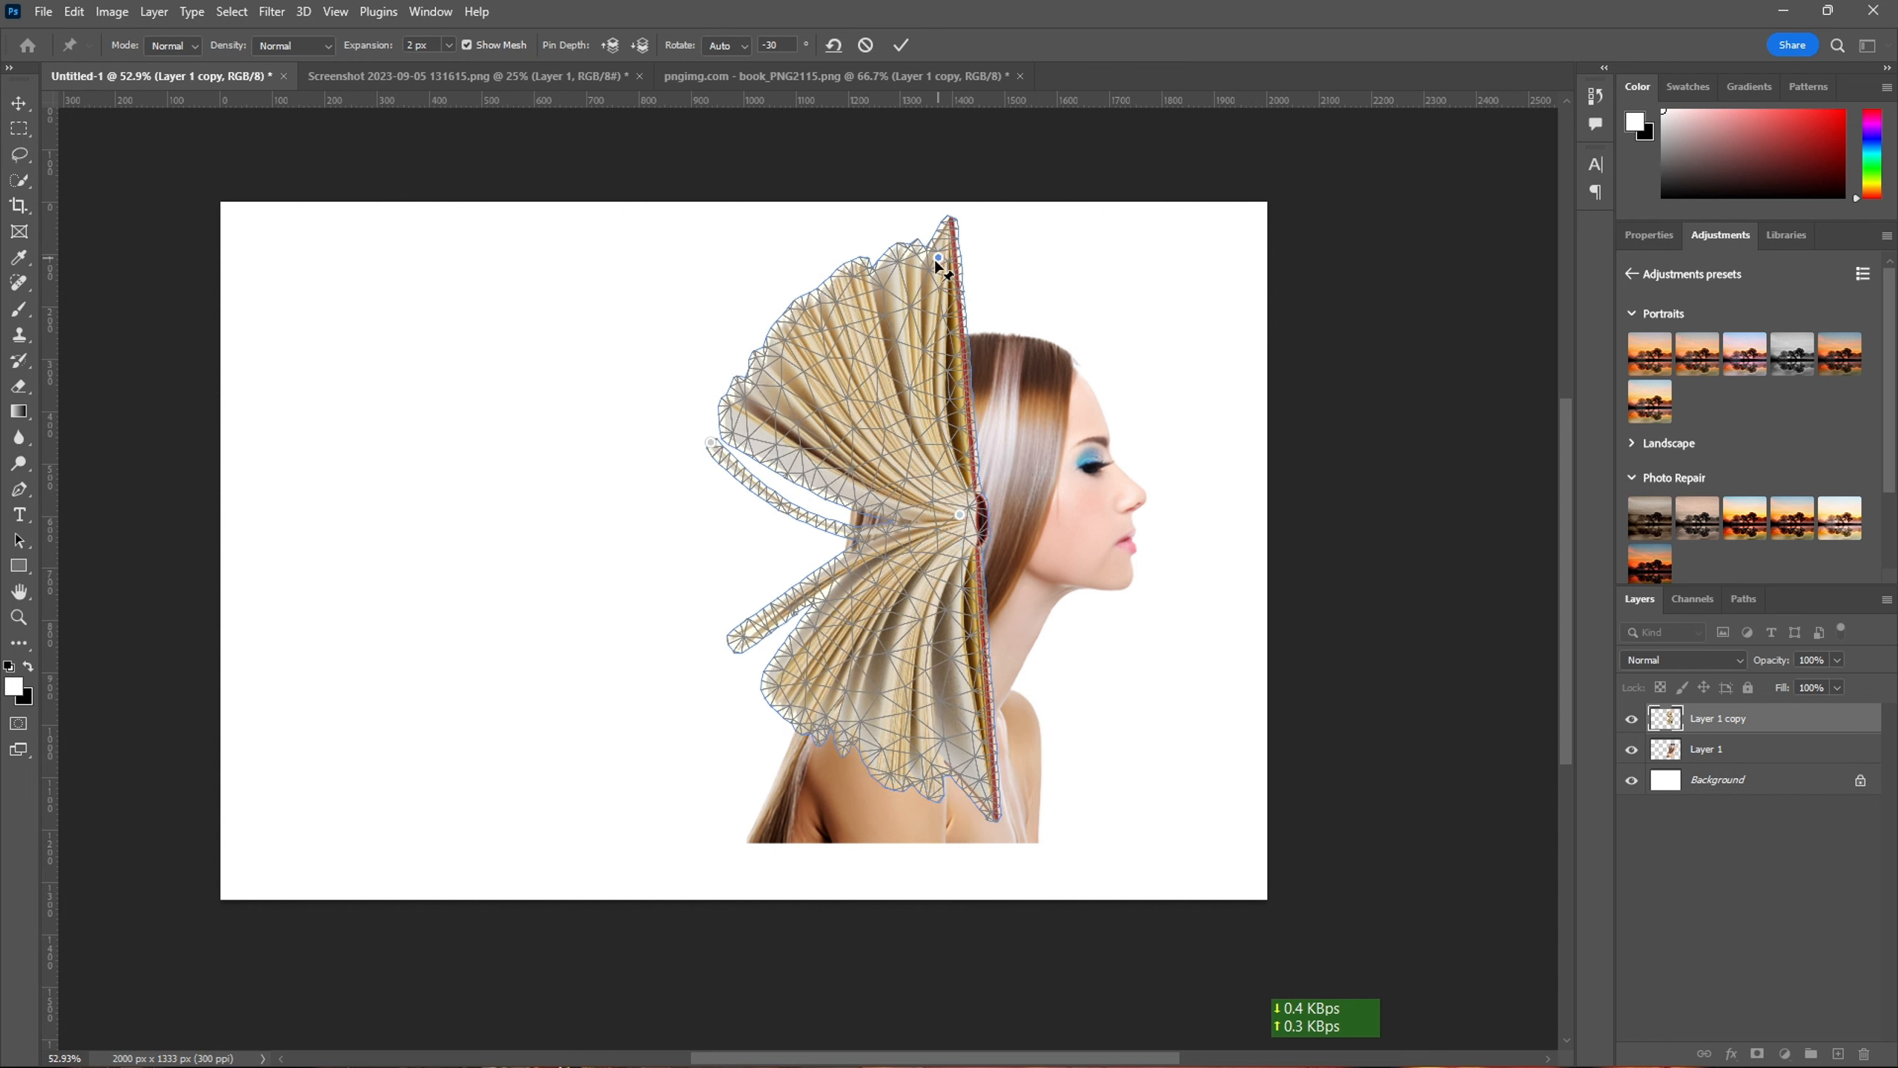
left_click(953, 314)
mouse_move(964, 533)
left_mouse_down()
mouse_move(985, 527)
mouse_move(959, 562)
left_mouse_up()
left_click(970, 541)
key("Return")
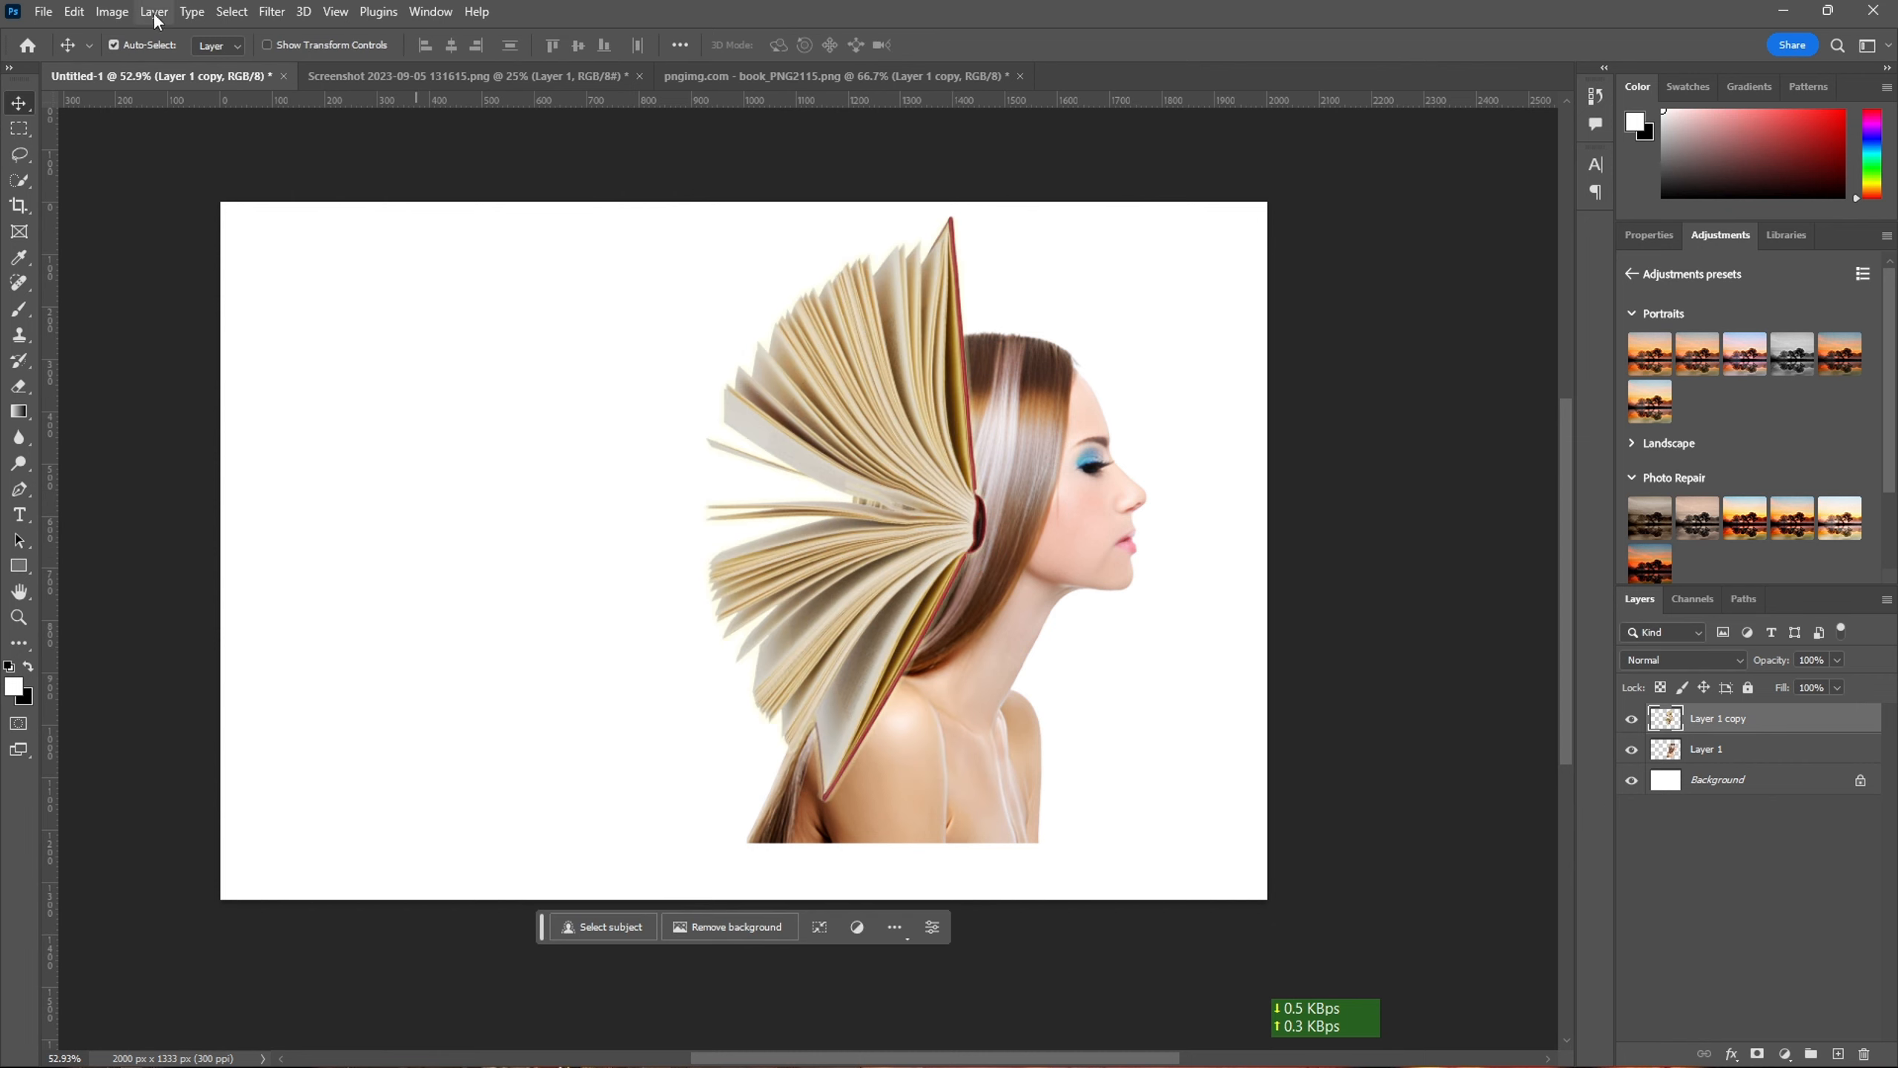
- Apply a Black & White adjustment to the book layer and give that layer a mask
left_click(112, 11)
mouse_move(224, 66)
left_click(359, 206)
left_click(1104, 215)
left_click(1758, 1053)
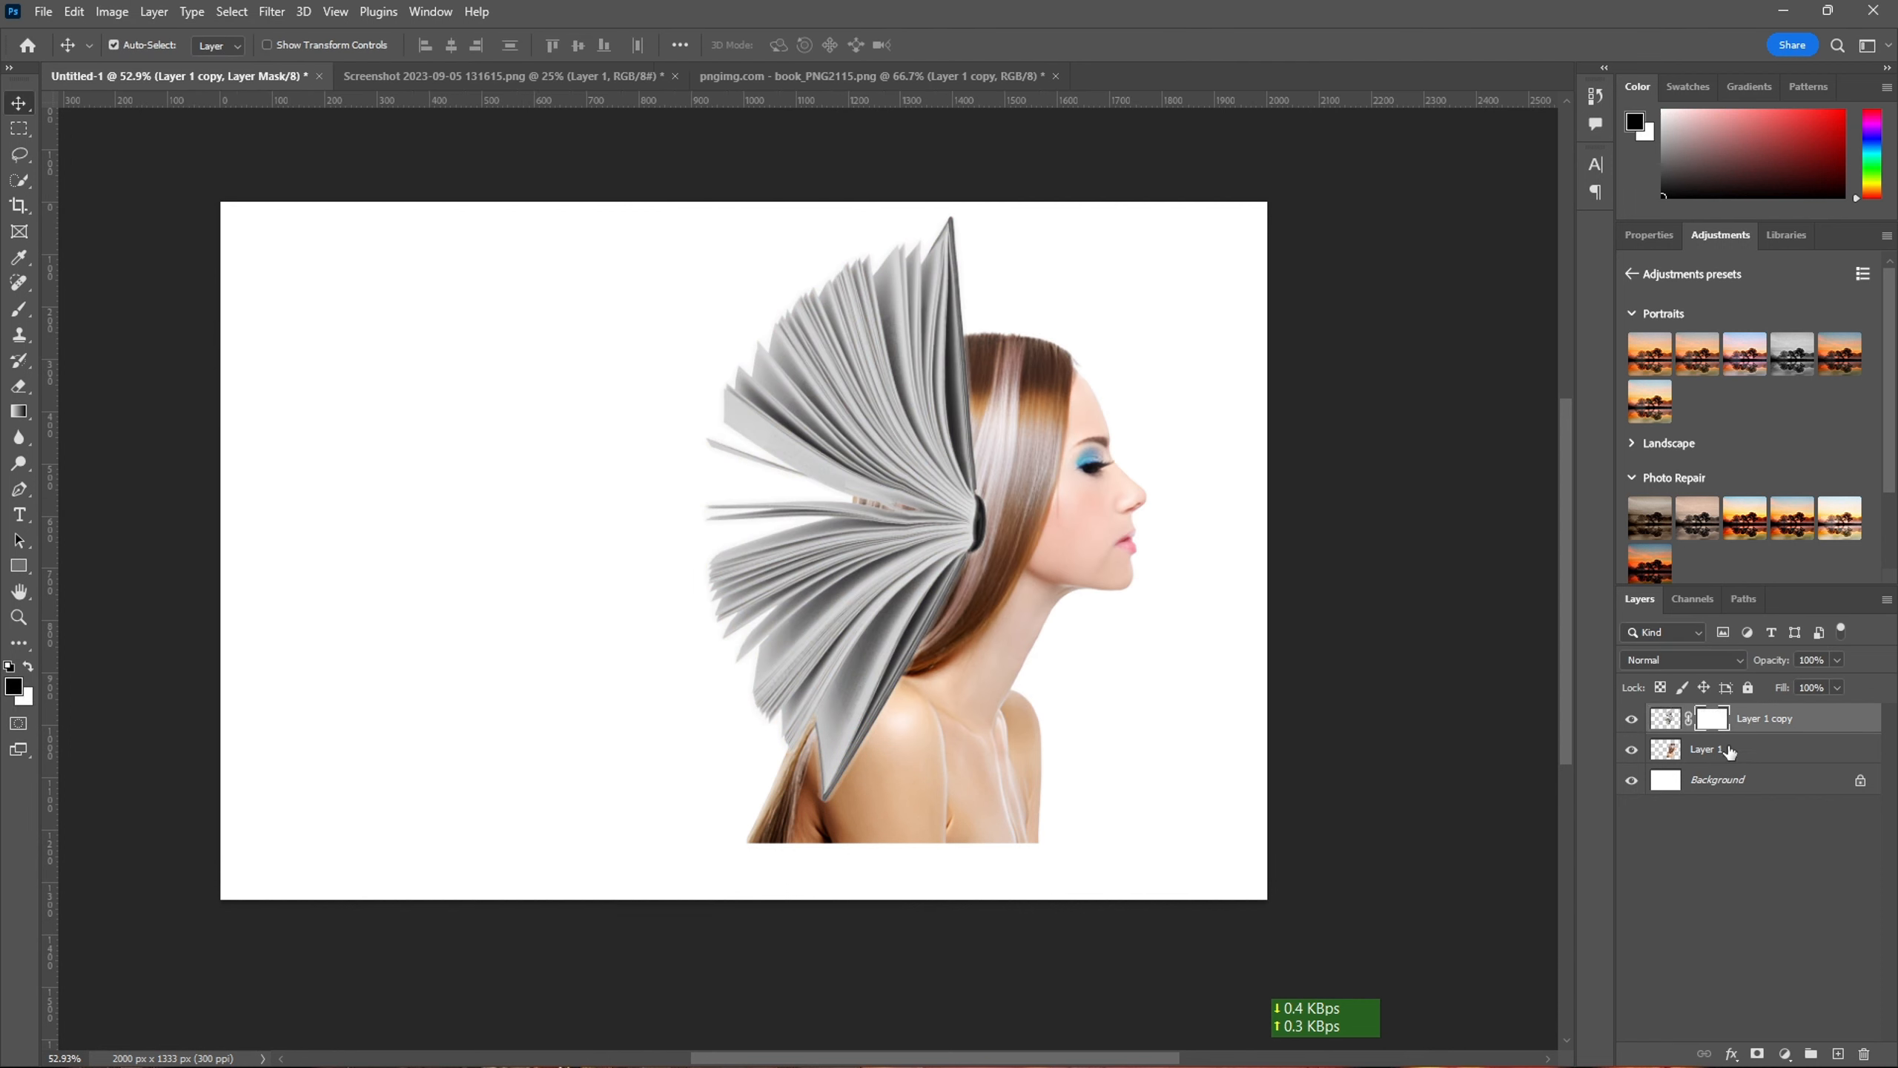
left_click(1711, 748)
left_click(272, 11)
left_click(422, 66)
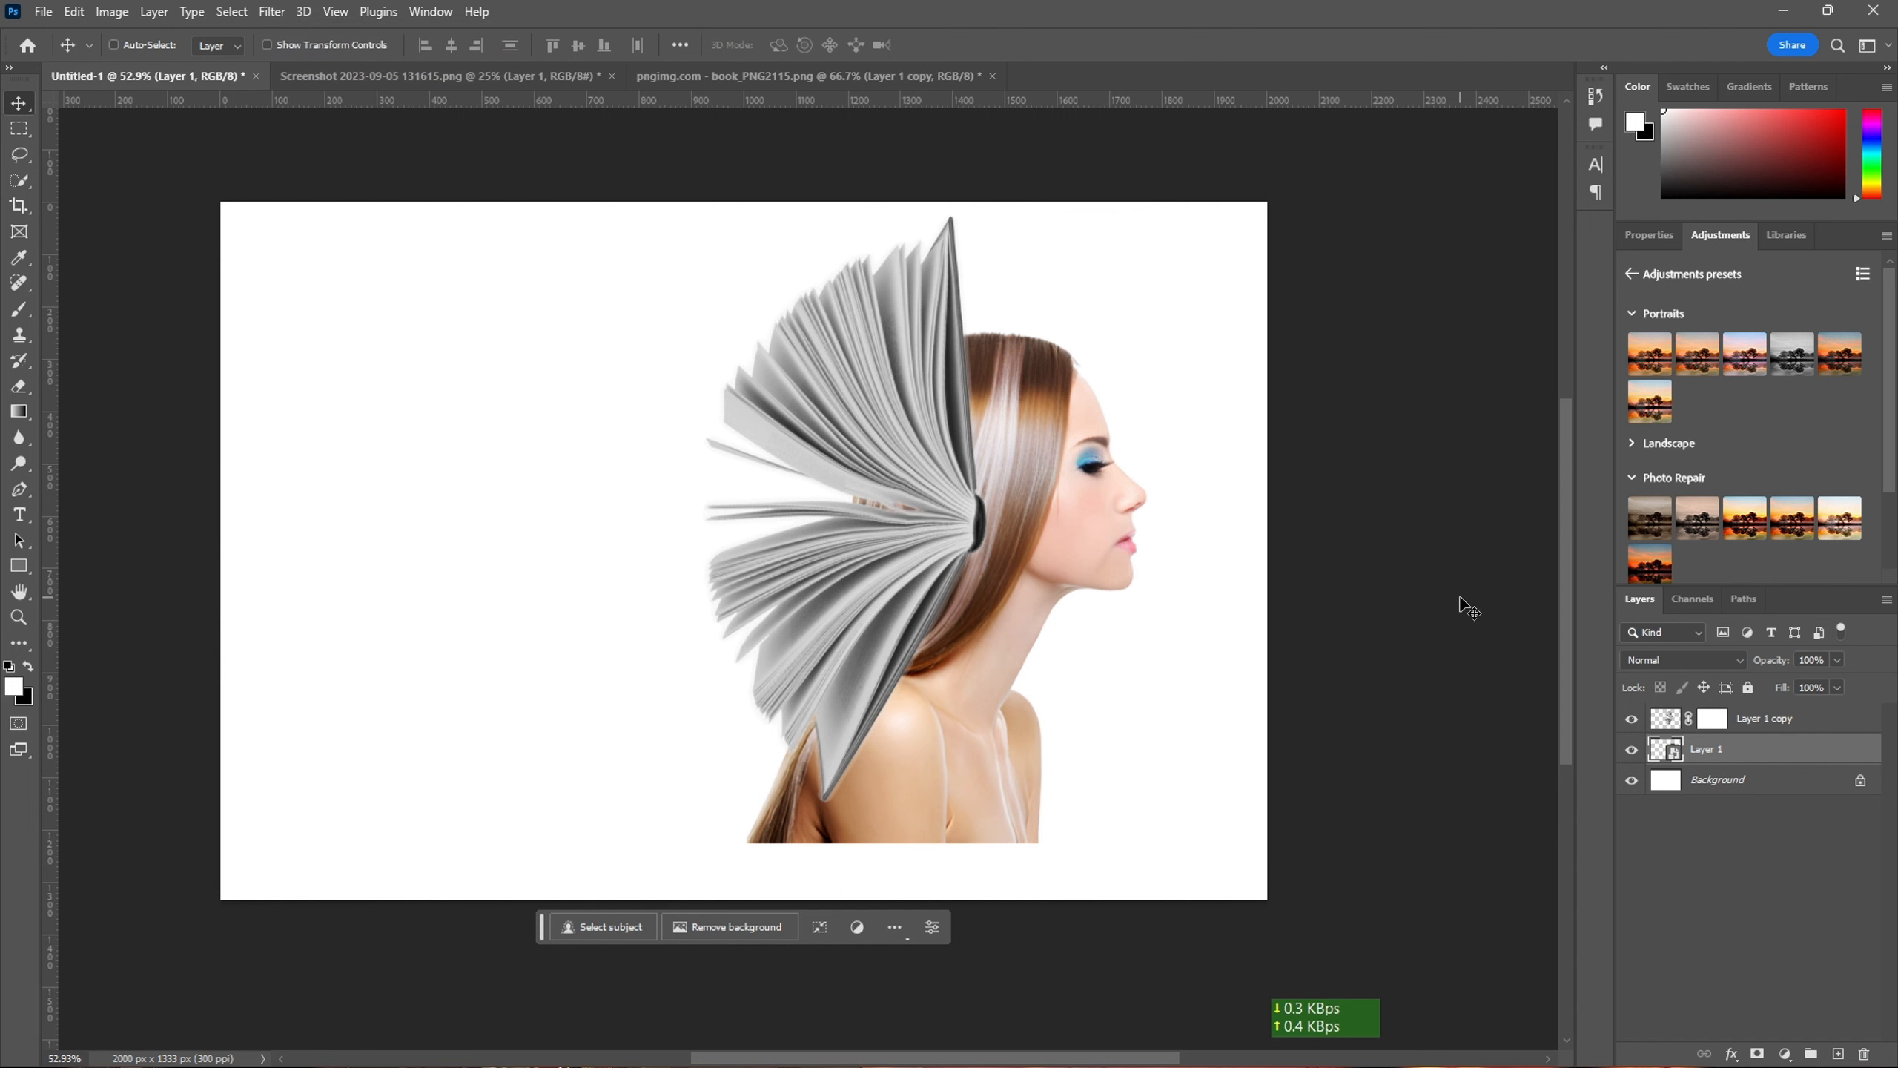
- Apply Black & White to the woman layer with Reds -70, Yellows 8, Greens -26, Cyans -40, Blues -38 and Magentas -19
left_click(112, 11)
mouse_move(179, 66)
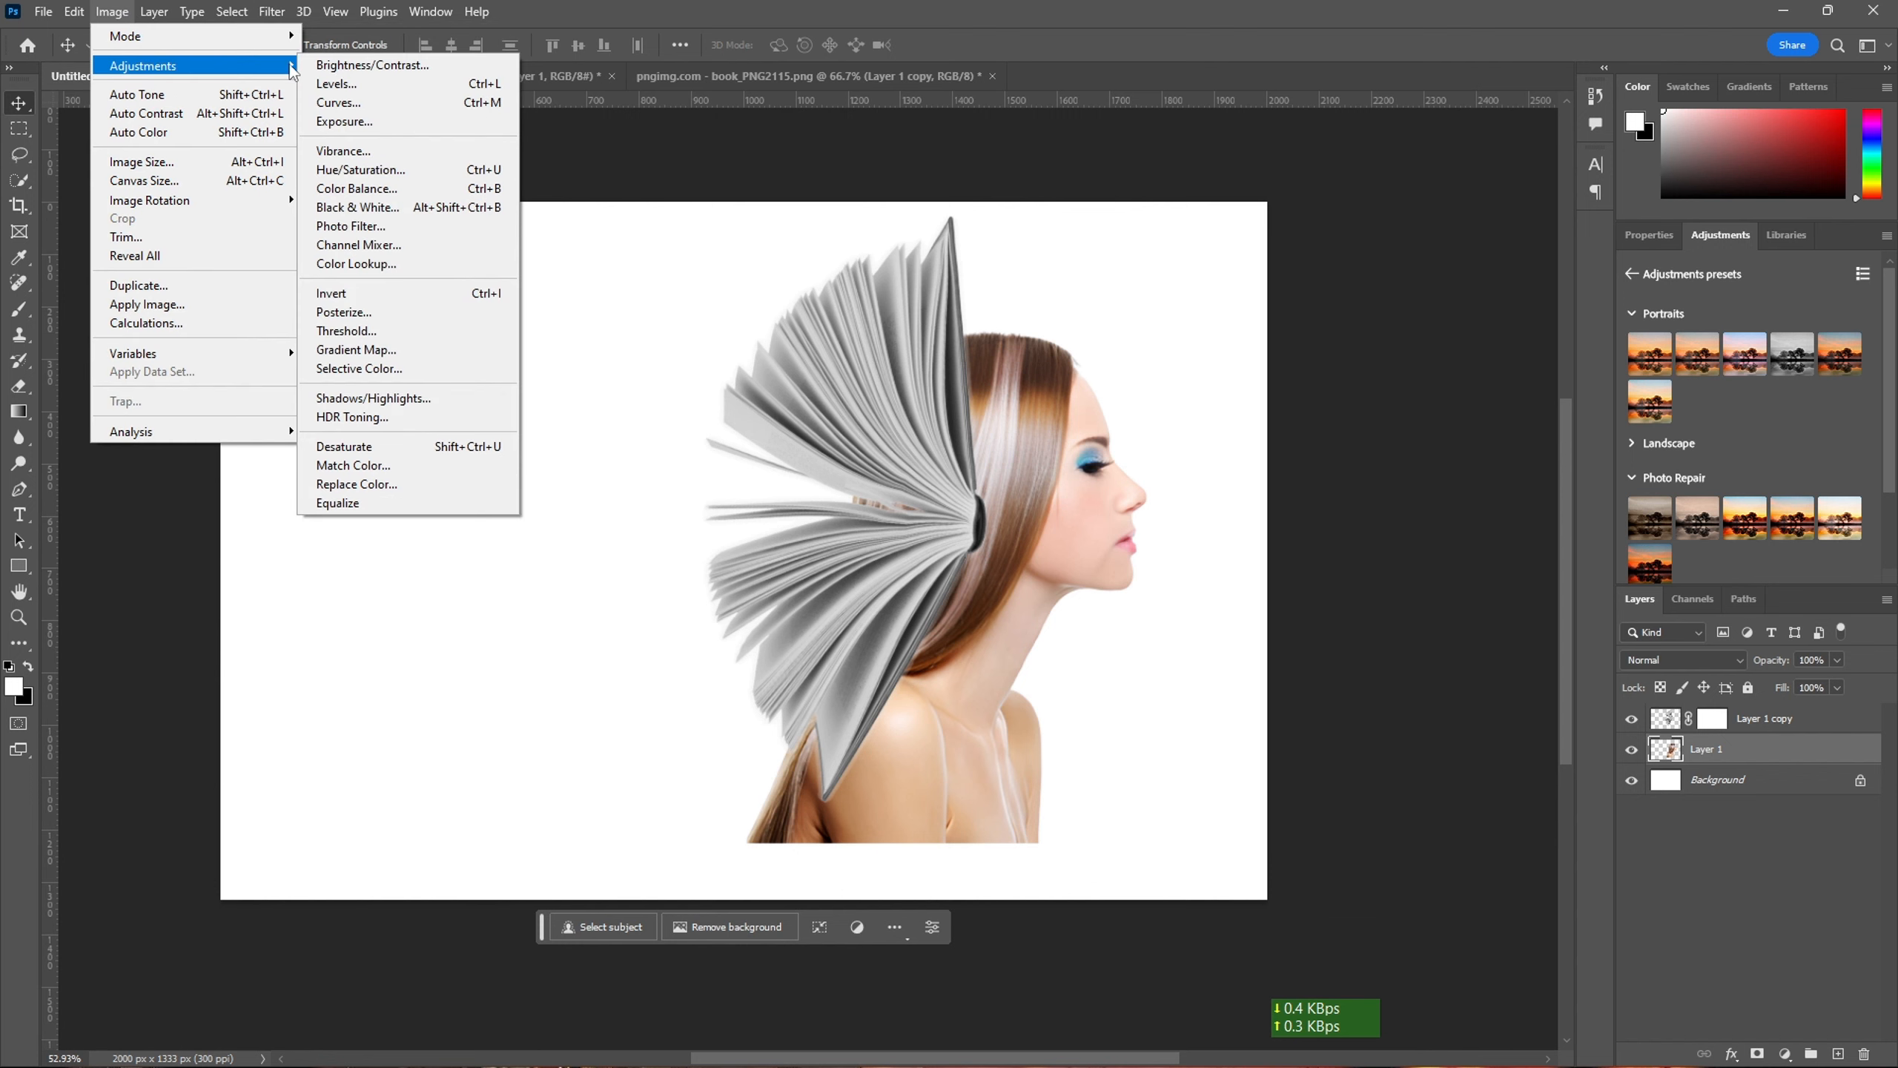
left_click(357, 206)
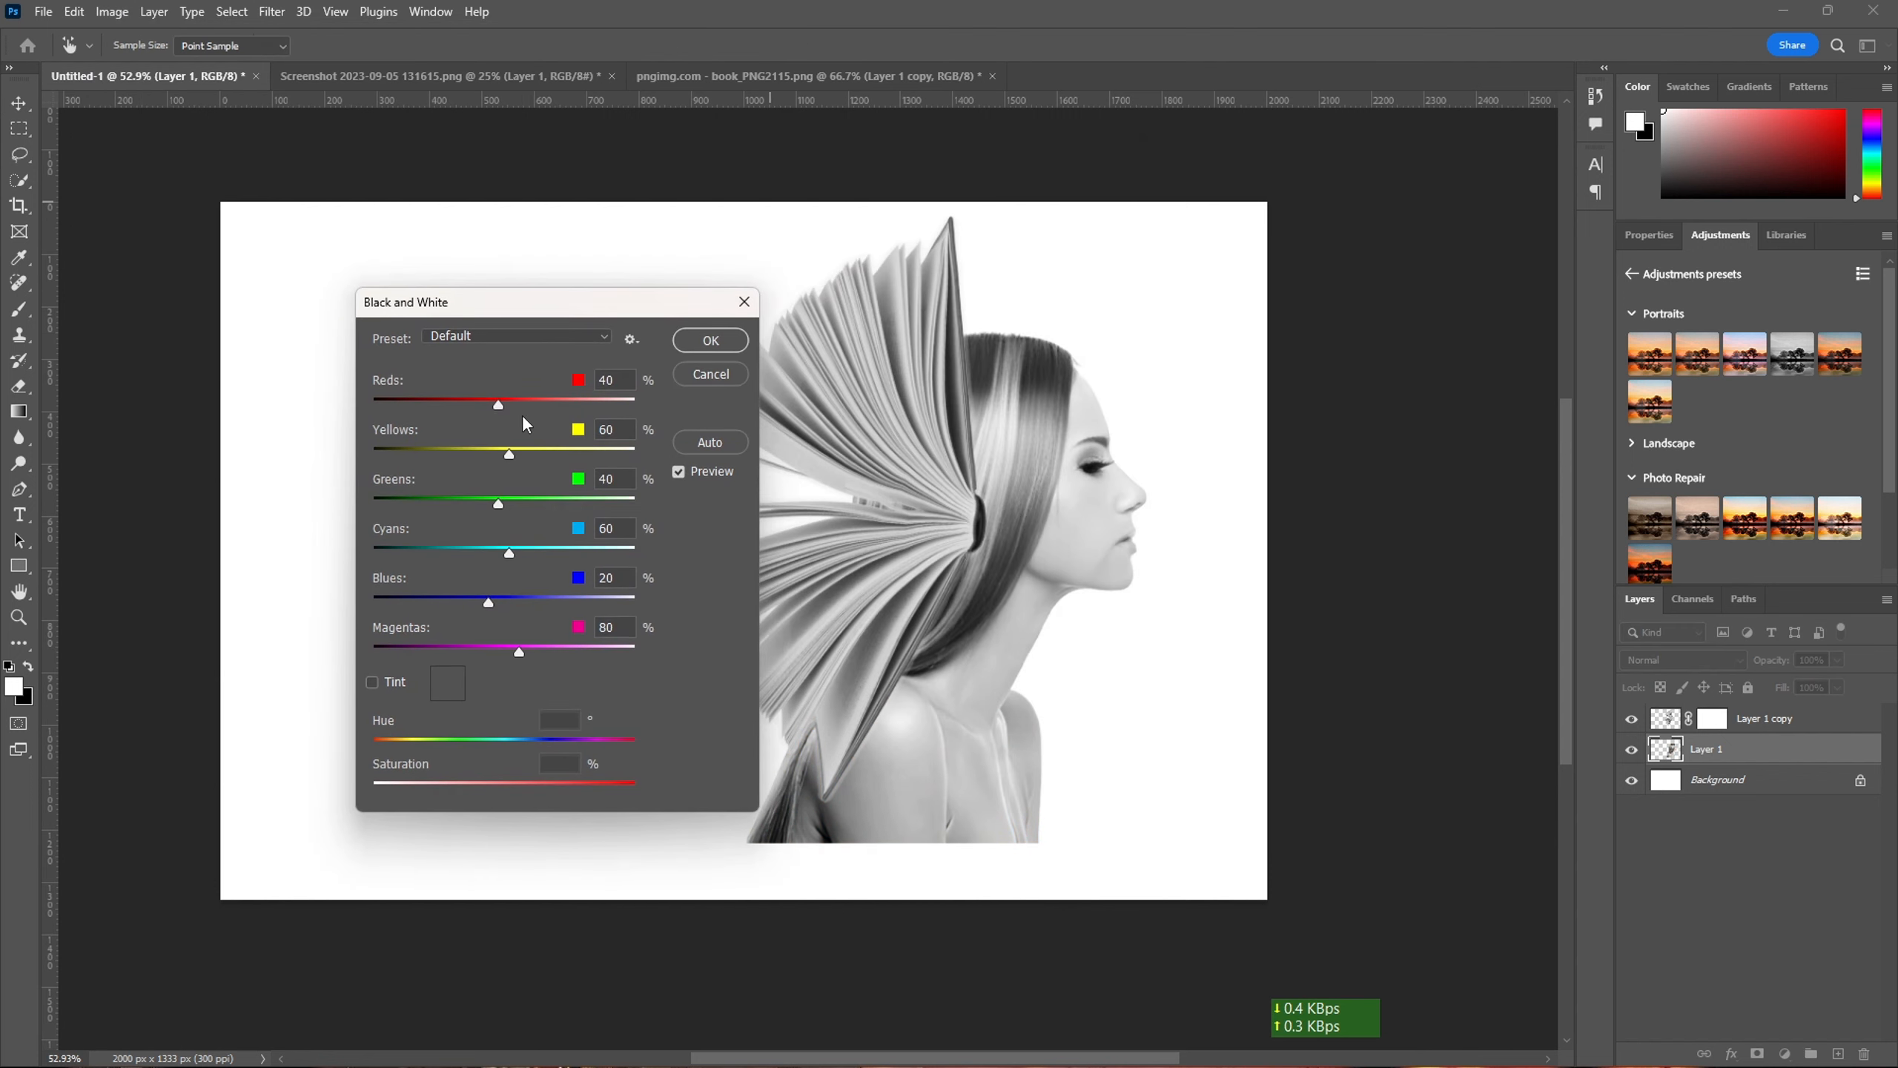
left_click_drag(525, 404, 482, 553)
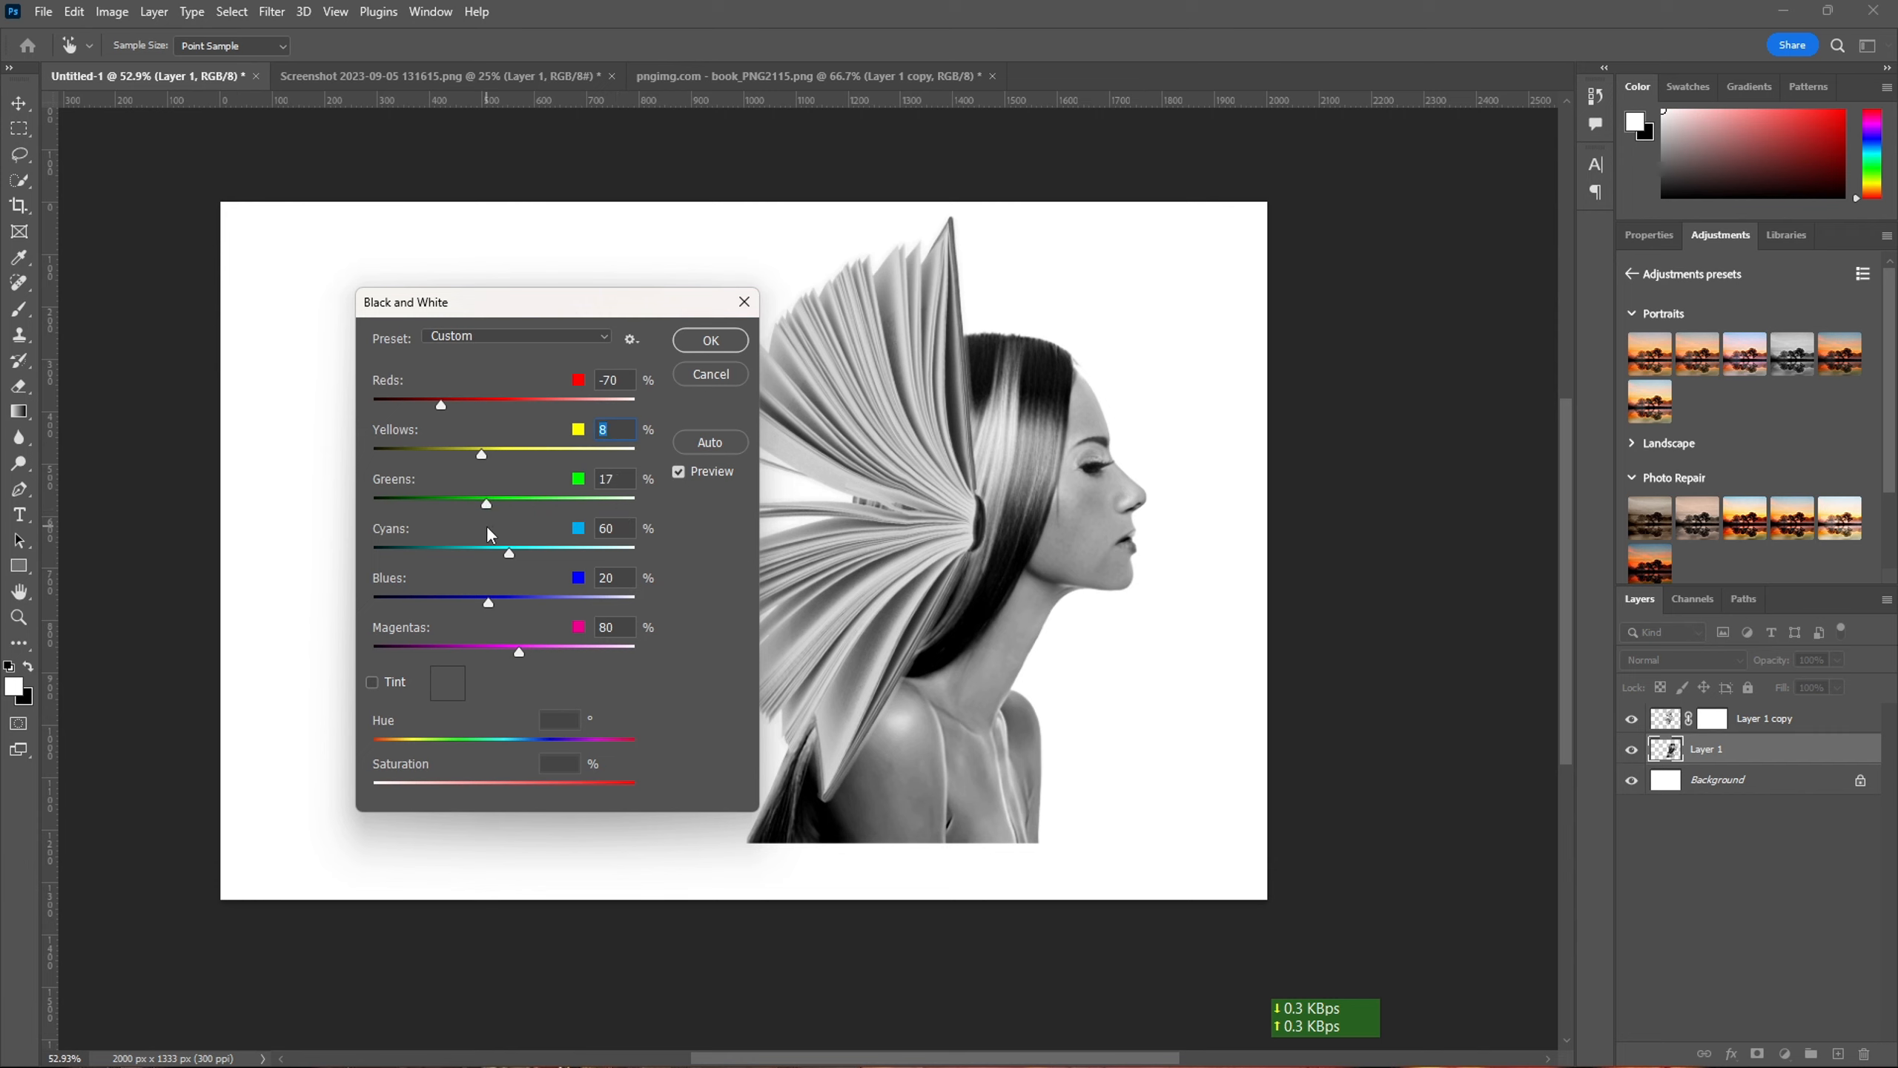
left_click_drag(431, 599, 457, 594)
left_click_drag(423, 680, 498, 668)
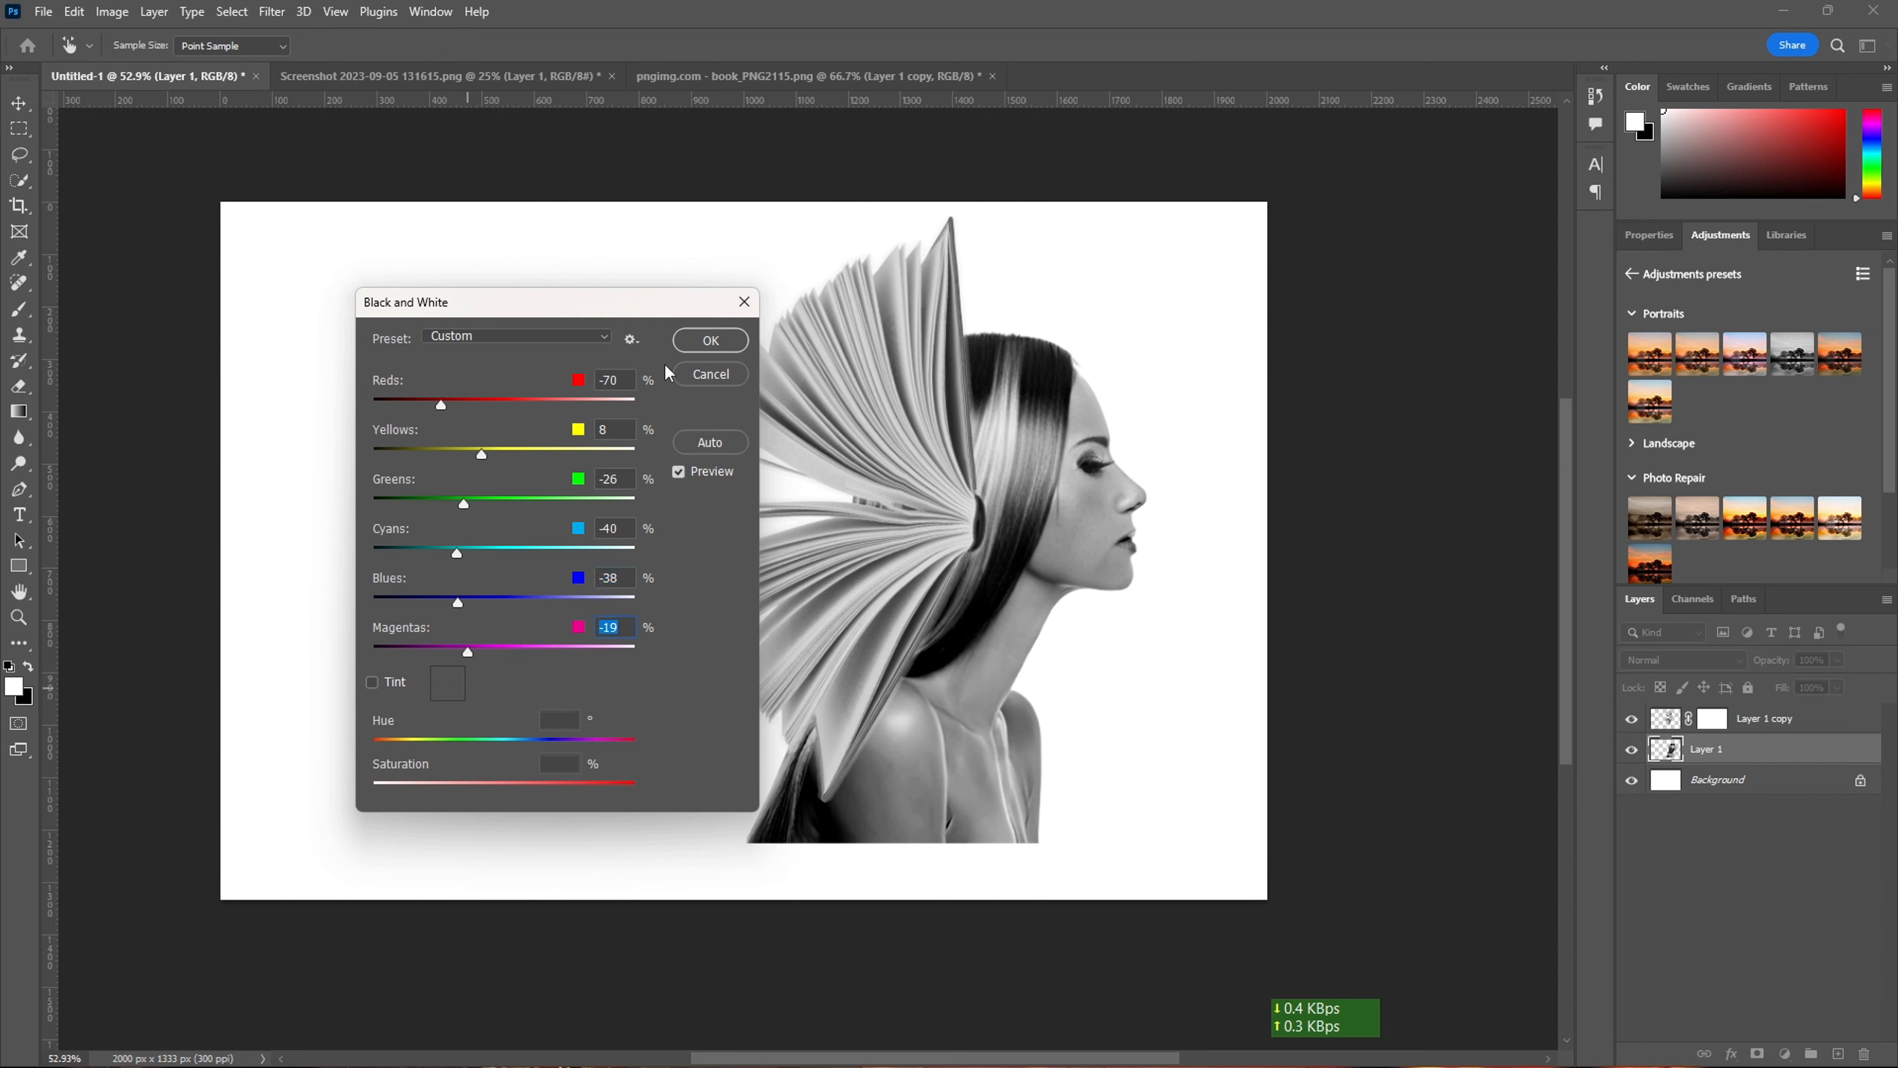
left_click(708, 341)
- Mask out the woman's back and lower torso with a large black brush, and the hair remnants between the pages with a 60 px one
key("x")
mouse_move(815, 762)
left_mouse_down()
mouse_move(1030, 1000)
mouse_move(987, 903)
mouse_move(1247, 1020)
left_mouse_up()
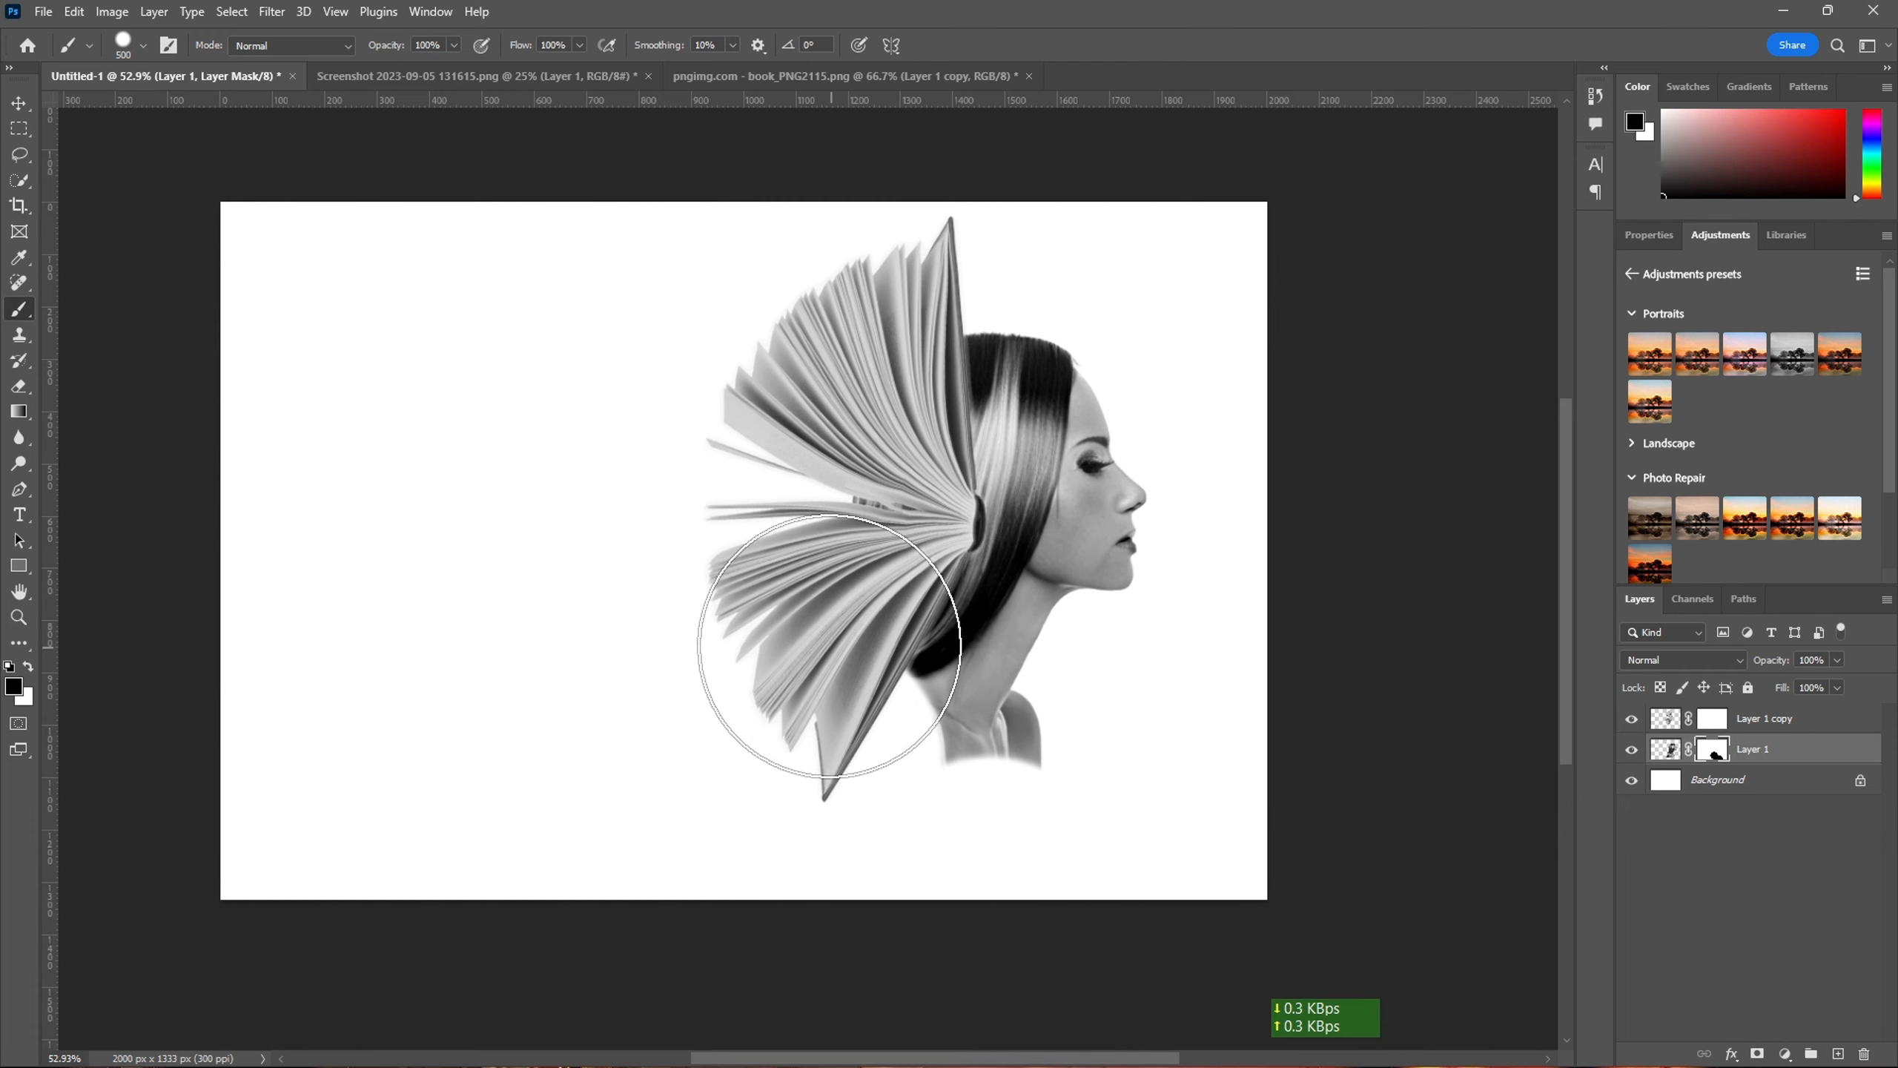
key("bracketleft")
key("bracketleft")
key("bracketleft")
key("bracketleft")
key("bracketleft")
key("bracketleft")
key("bracketleft")
key("bracketleft")
key("bracketleft")
key("bracketleft")
key("bracketleft")
key("bracketleft")
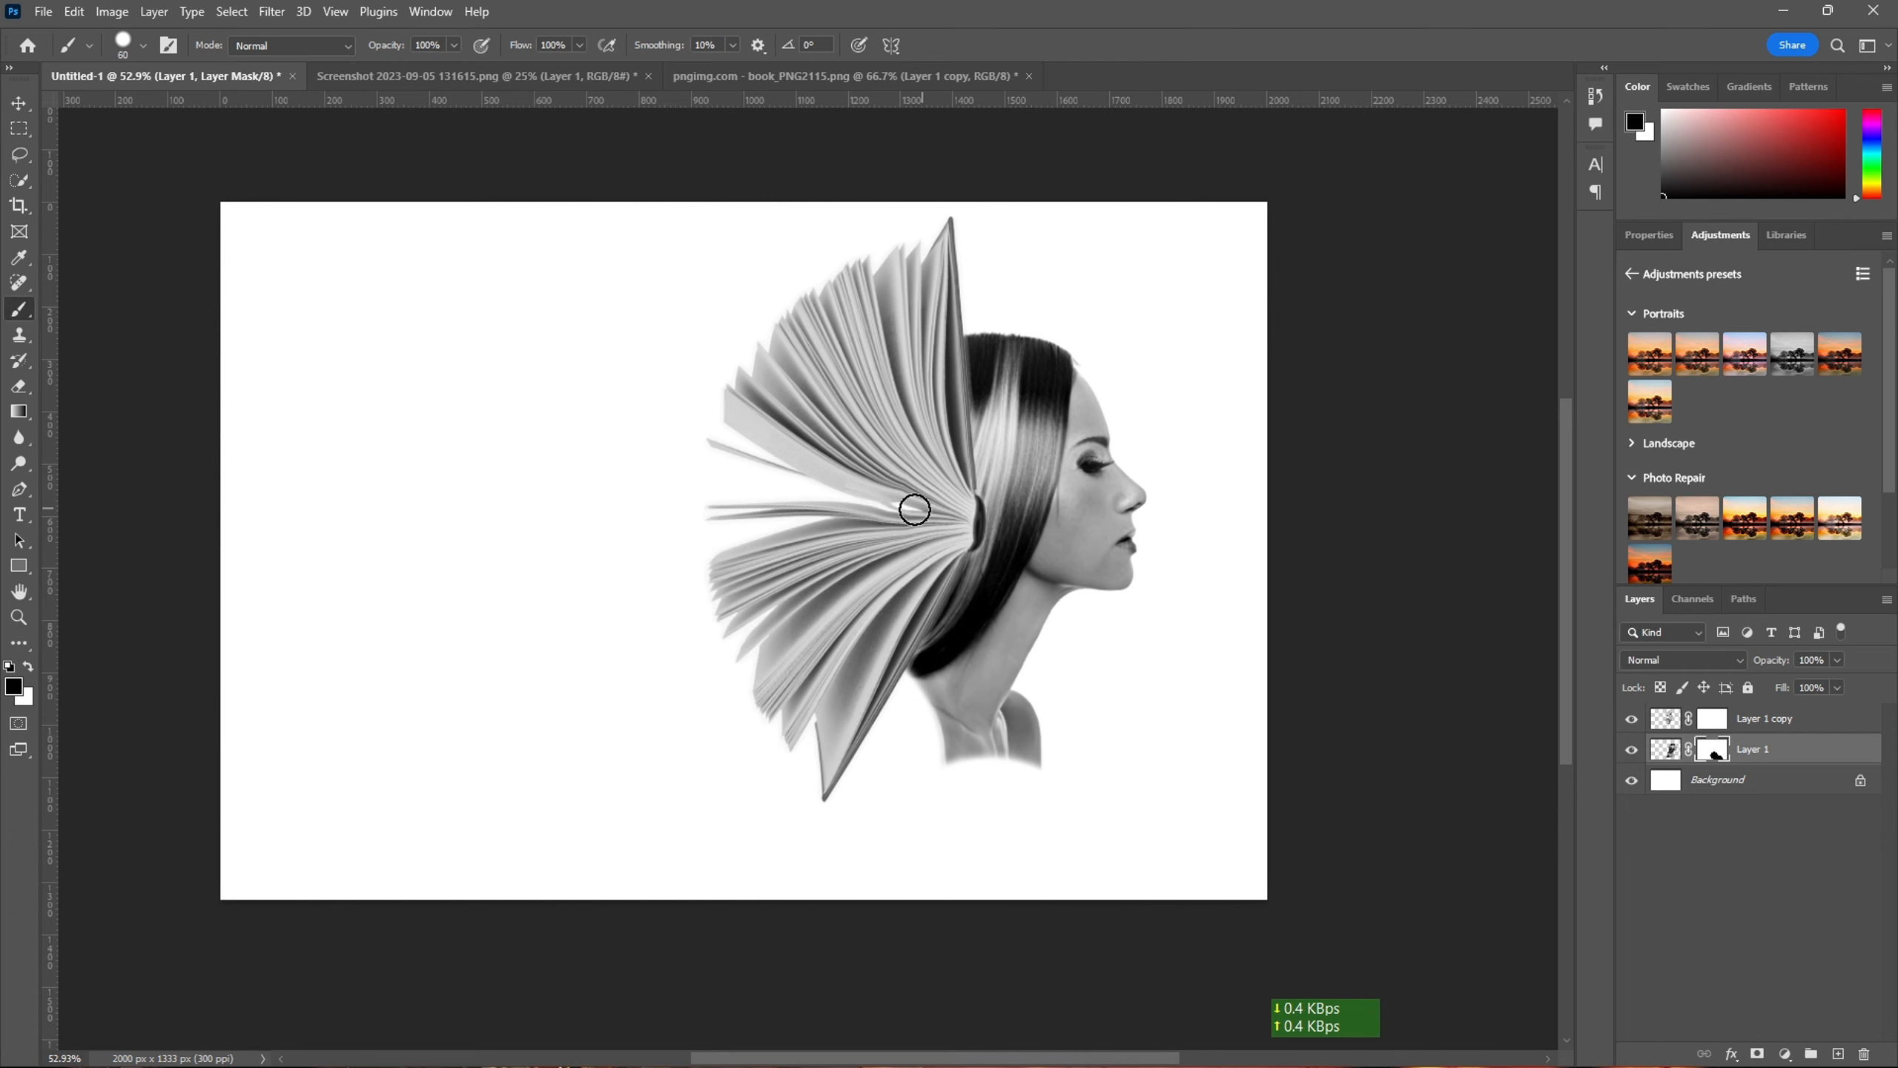
- Blend the book's spine and cover edges into the hair by painting black on the book's mask with a Soft Round brush at 38% opacity
left_click(1712, 719)
left_click(148, 49)
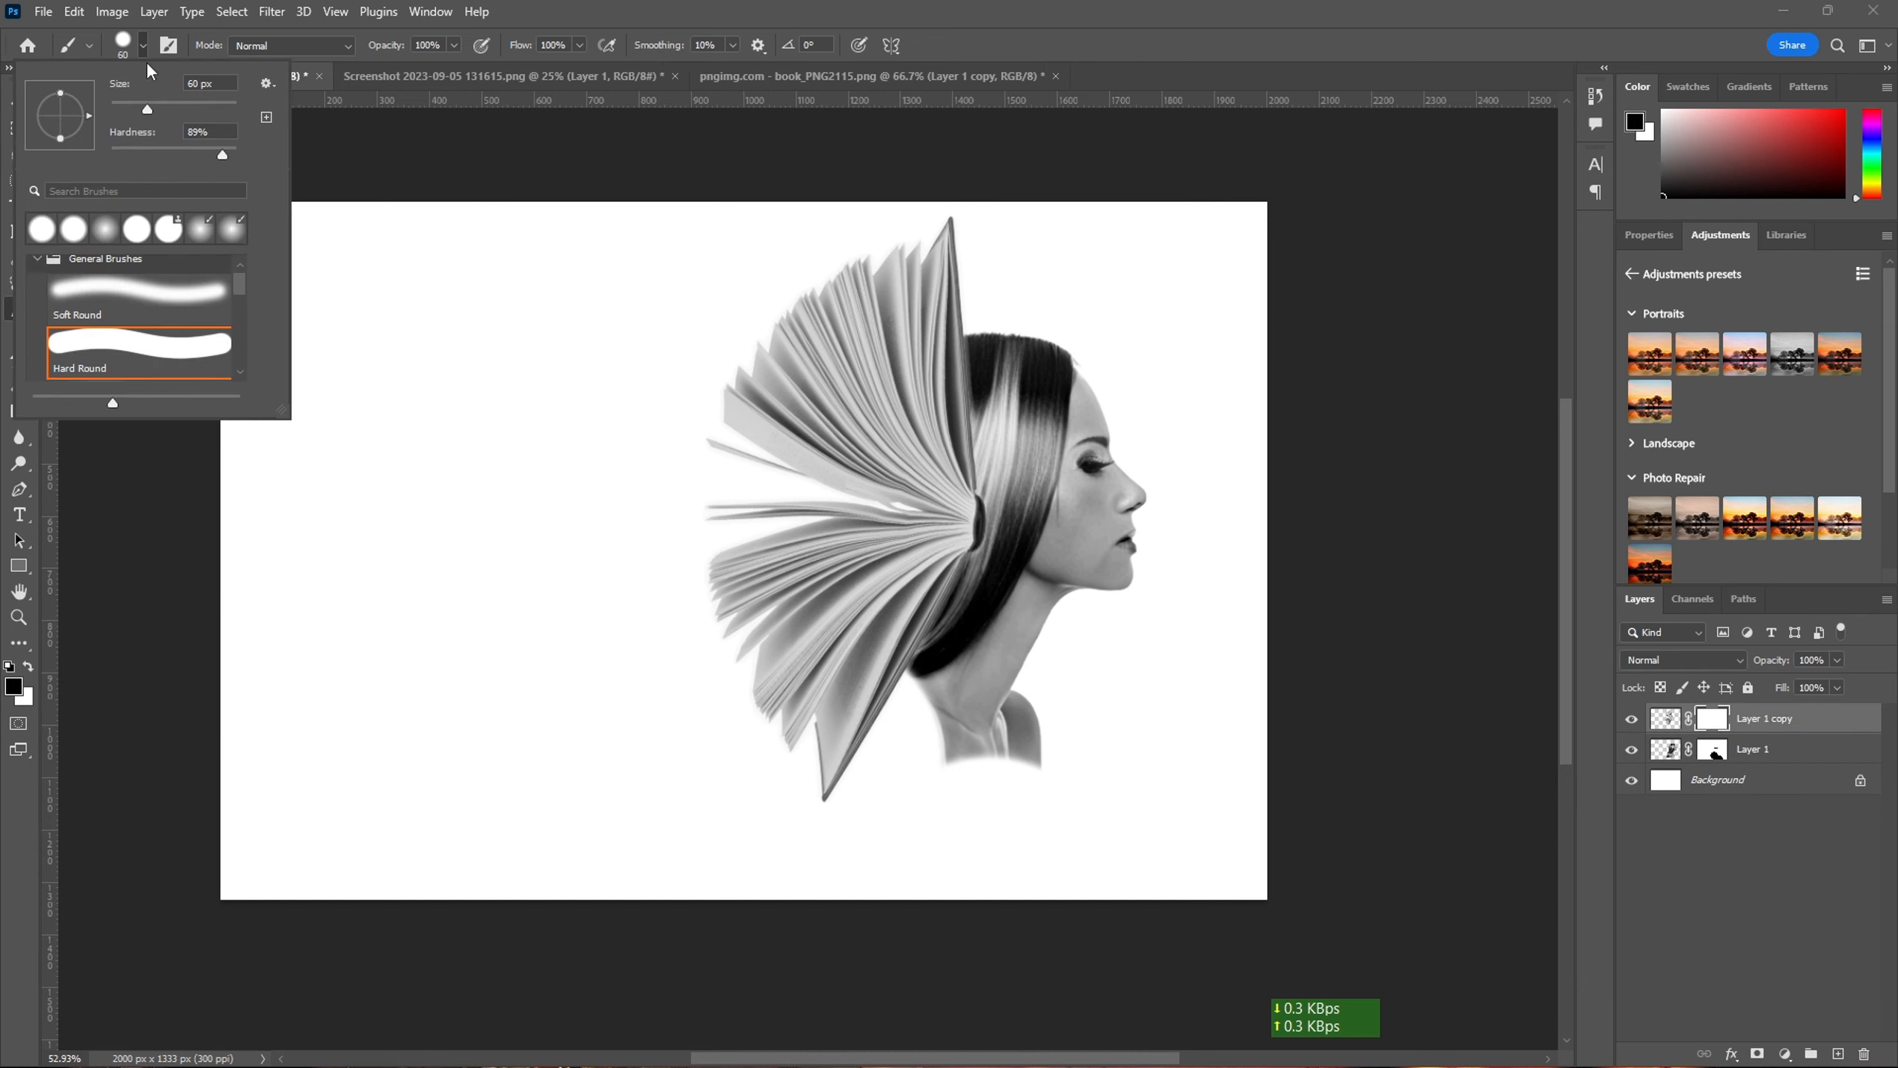
left_click(133, 299)
left_click(453, 45)
scroll(923, 445, "up", 5)
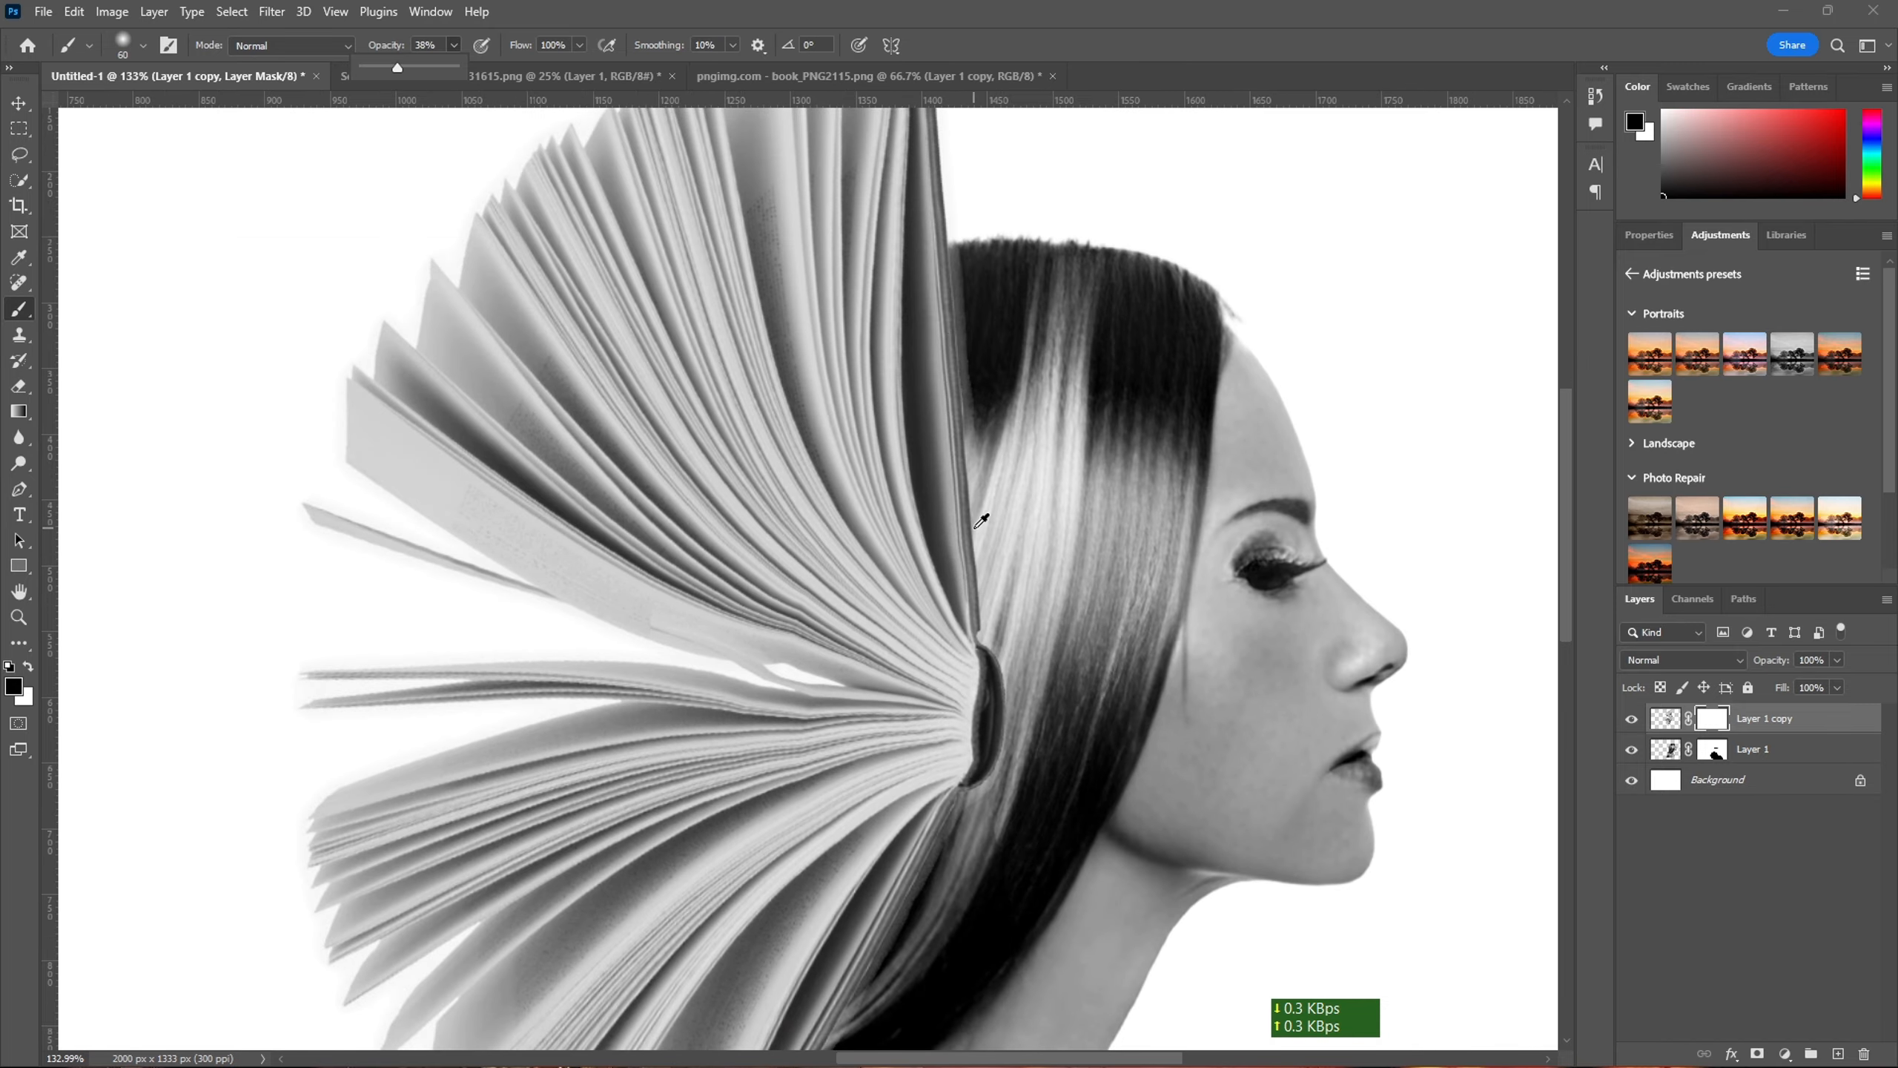
mouse_move(964, 270)
left_mouse_down()
mouse_move(967, 493)
mouse_move(959, 291)
mouse_move(938, 432)
mouse_move(964, 477)
mouse_move(975, 595)
mouse_move(981, 483)
mouse_move(961, 432)
left_mouse_up()
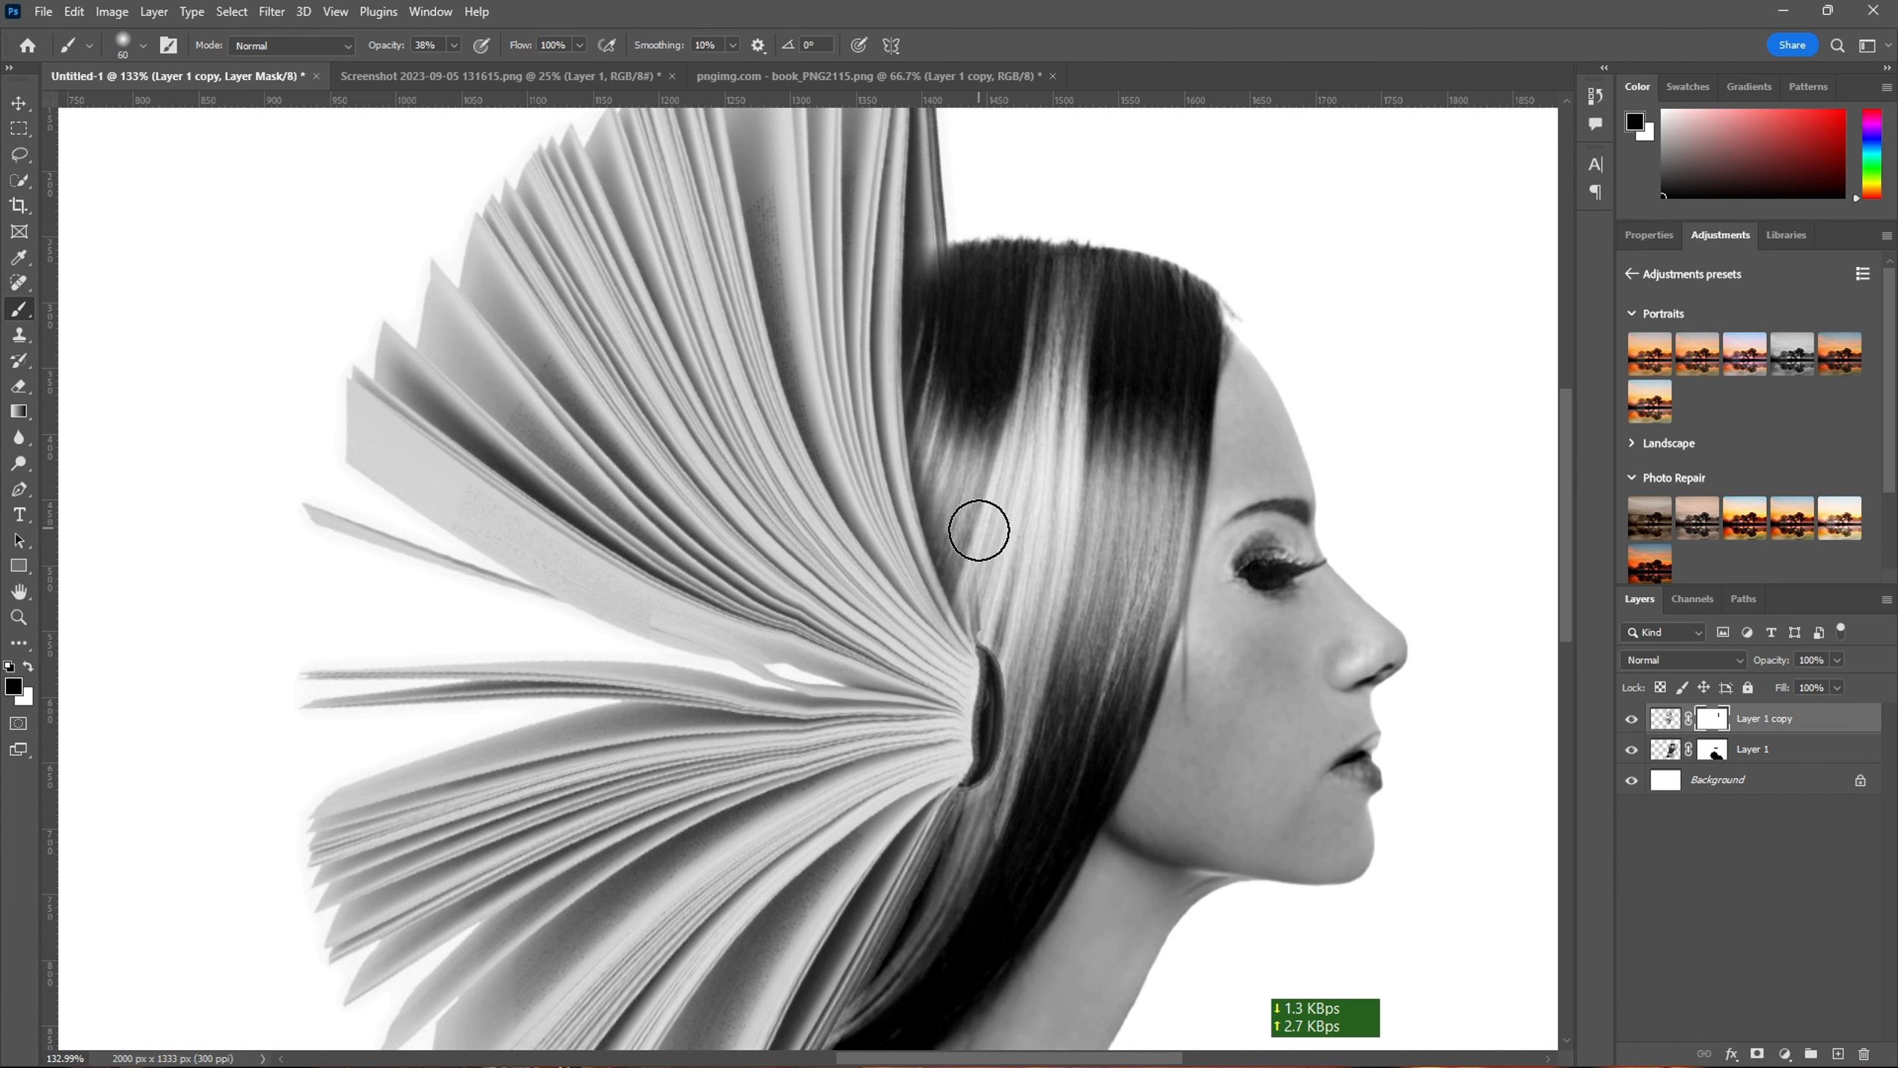
mouse_move(964, 626)
left_mouse_down()
mouse_move(969, 754)
mouse_move(988, 759)
mouse_move(1004, 670)
mouse_move(949, 818)
mouse_move(941, 729)
mouse_move(999, 713)
left_mouse_up()
left_click_drag(938, 837, 891, 960)
mouse_move(1009, 886)
left_mouse_down()
mouse_move(1134, 561)
mouse_move(1068, 510)
mouse_move(935, 730)
mouse_move(1025, 619)
left_mouse_up()
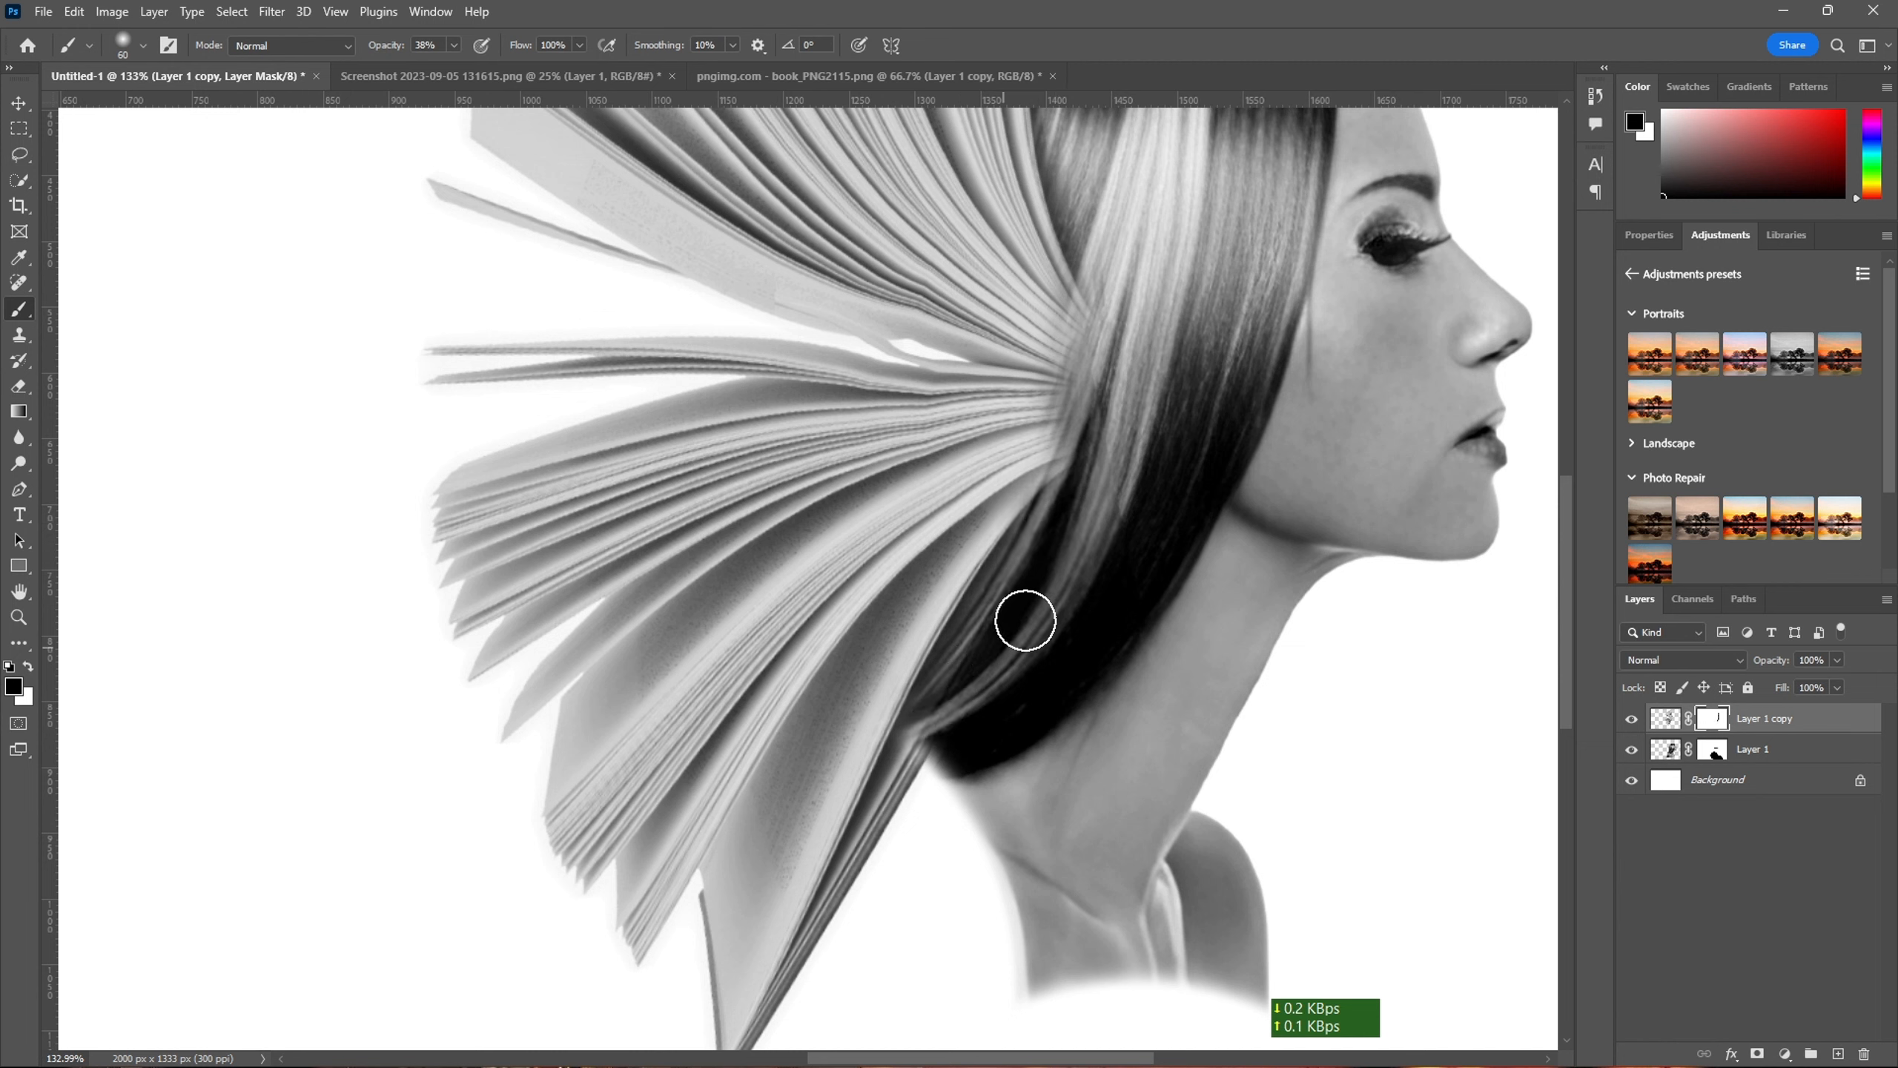
mouse_move(1060, 473)
left_mouse_down()
mouse_move(1038, 534)
mouse_move(1103, 302)
mouse_move(1086, 409)
mouse_move(1092, 323)
mouse_move(1070, 361)
mouse_move(1054, 498)
mouse_move(1065, 357)
mouse_move(1114, 277)
mouse_move(1021, 584)
left_mouse_up()
- Switch to the Burn tool with Midtones range and 50% exposure, and make the woman layer's image active
left_click(1698, 905)
key("x")
scroll(287, 654, "up", 3)
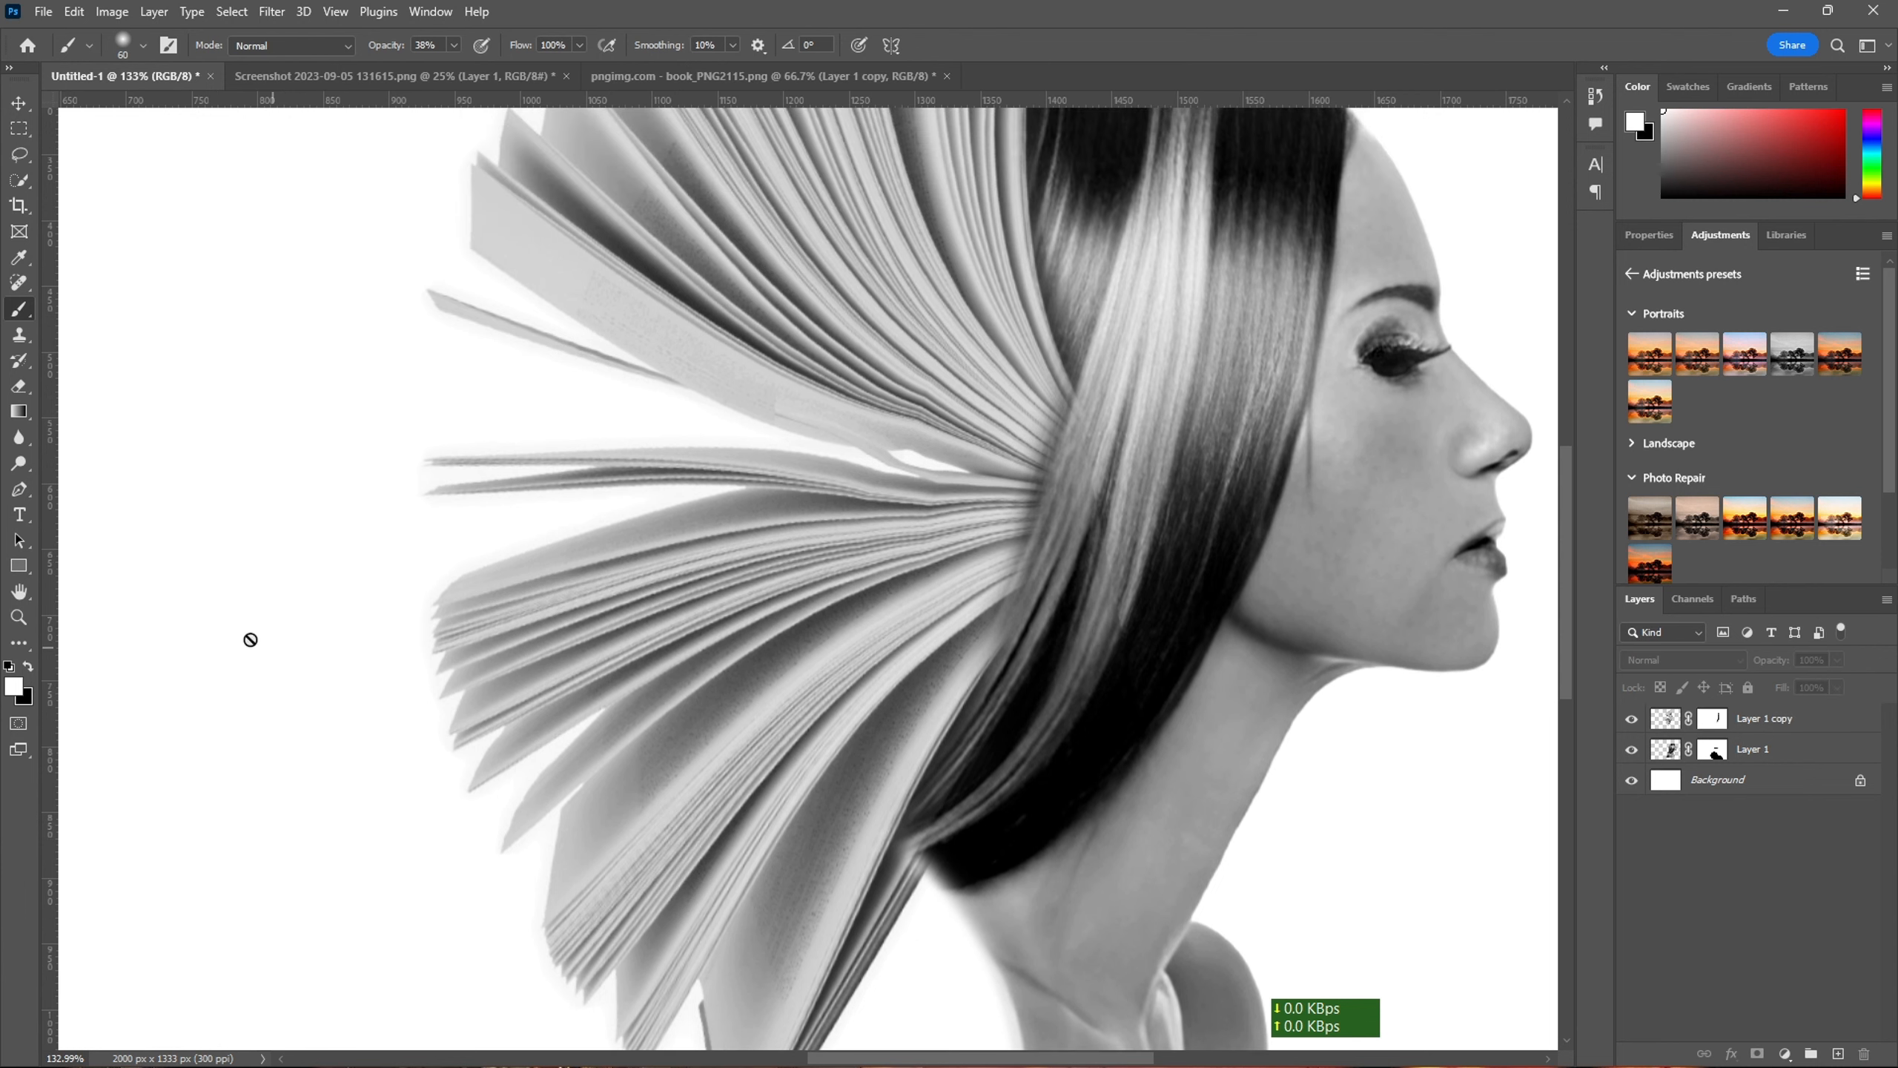
right_click(26, 469)
left_click(90, 481)
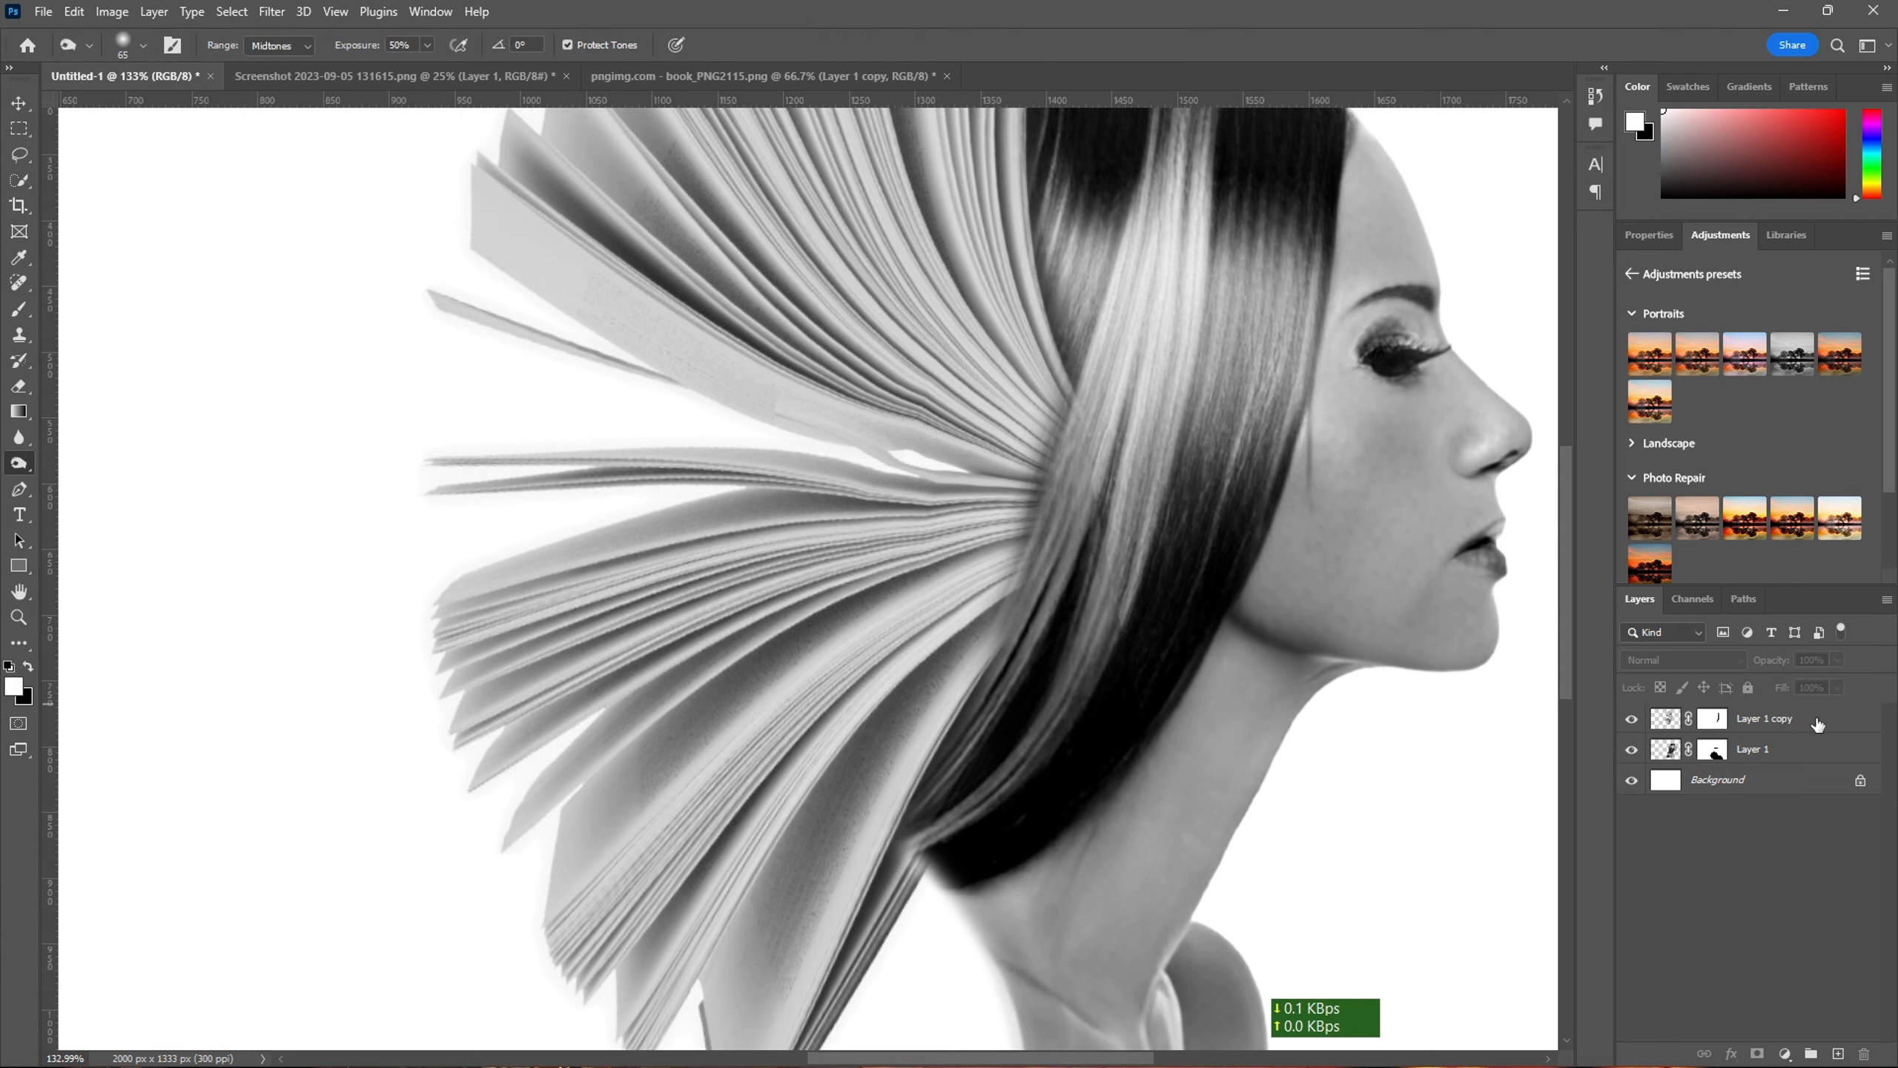
left_click(1632, 719)
left_click(1632, 719)
left_click(1632, 750)
left_click(1632, 749)
left_click(1802, 759)
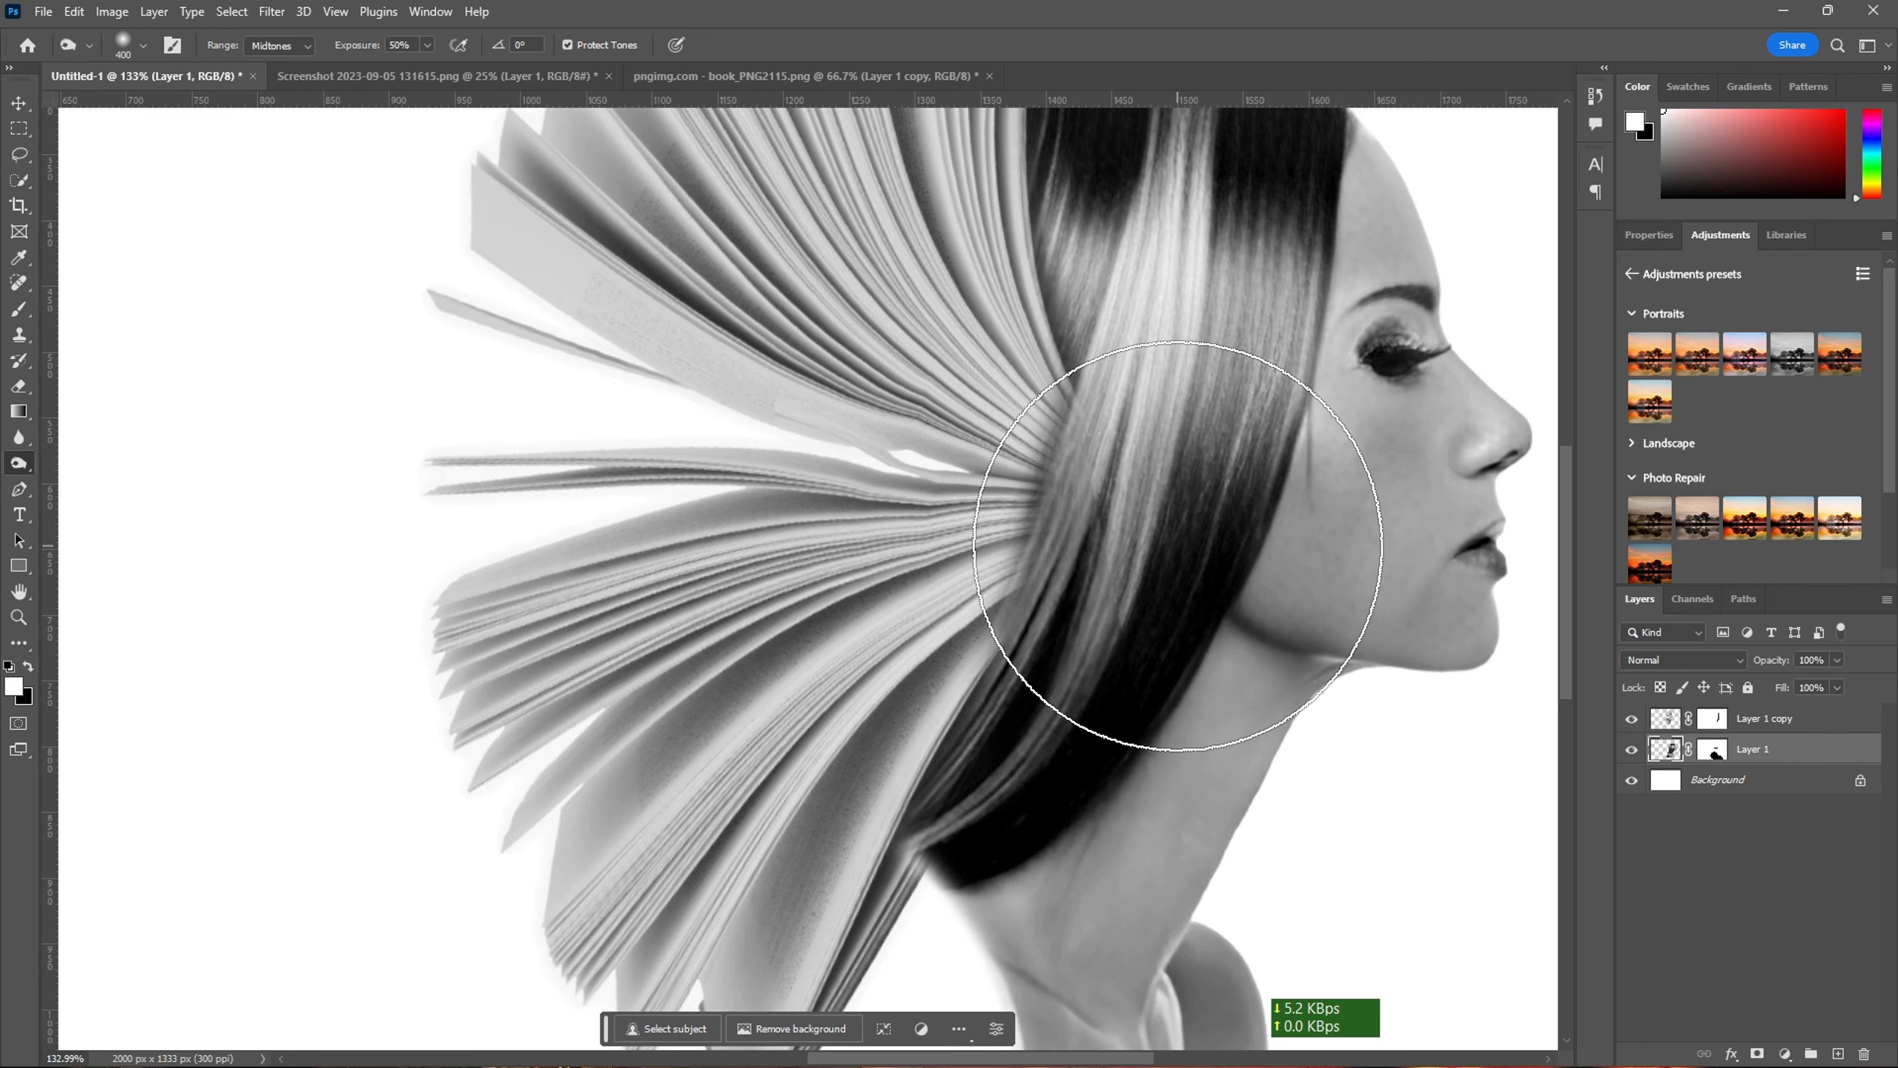
- Burn the hair strands beside the book's spine down to the hair tip at the neck with an 80 px brush, then reduce it to 20 px
key("bracketleft")
key("bracketleft")
key("bracketleft")
key("bracketleft")
key("bracketleft")
key("bracketleft")
key("bracketleft")
key("bracketleft")
mouse_move(1091, 411)
left_mouse_down()
mouse_move(1067, 441)
mouse_move(1212, 564)
mouse_move(1187, 336)
mouse_move(1087, 598)
left_mouse_up()
key("space")
left_click_drag(1085, 822, 1107, 596)
left_click_drag(956, 647, 1026, 716)
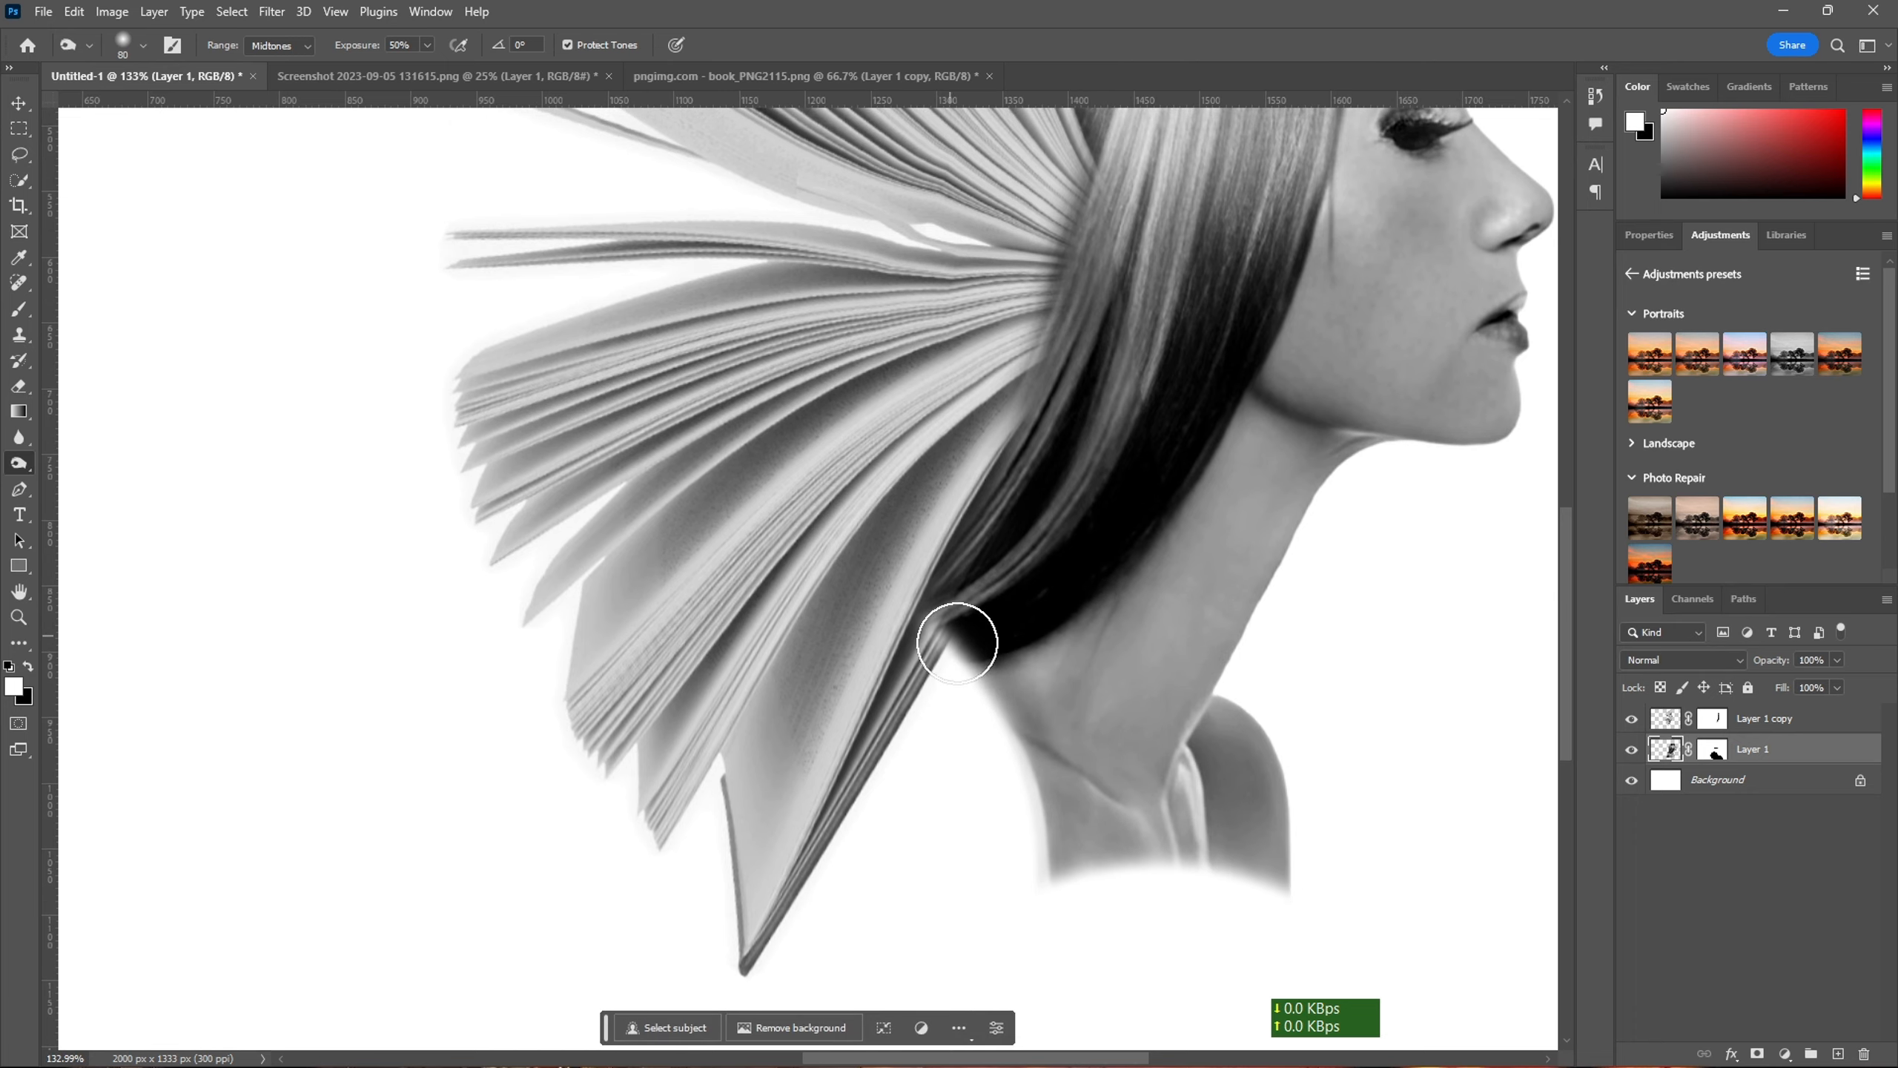
scroll(995, 677, "up", 4)
key("bracketleft")
key("bracketleft")
key("bracketleft")
key("bracketleft")
key("bracketleft")
key("bracketleft")
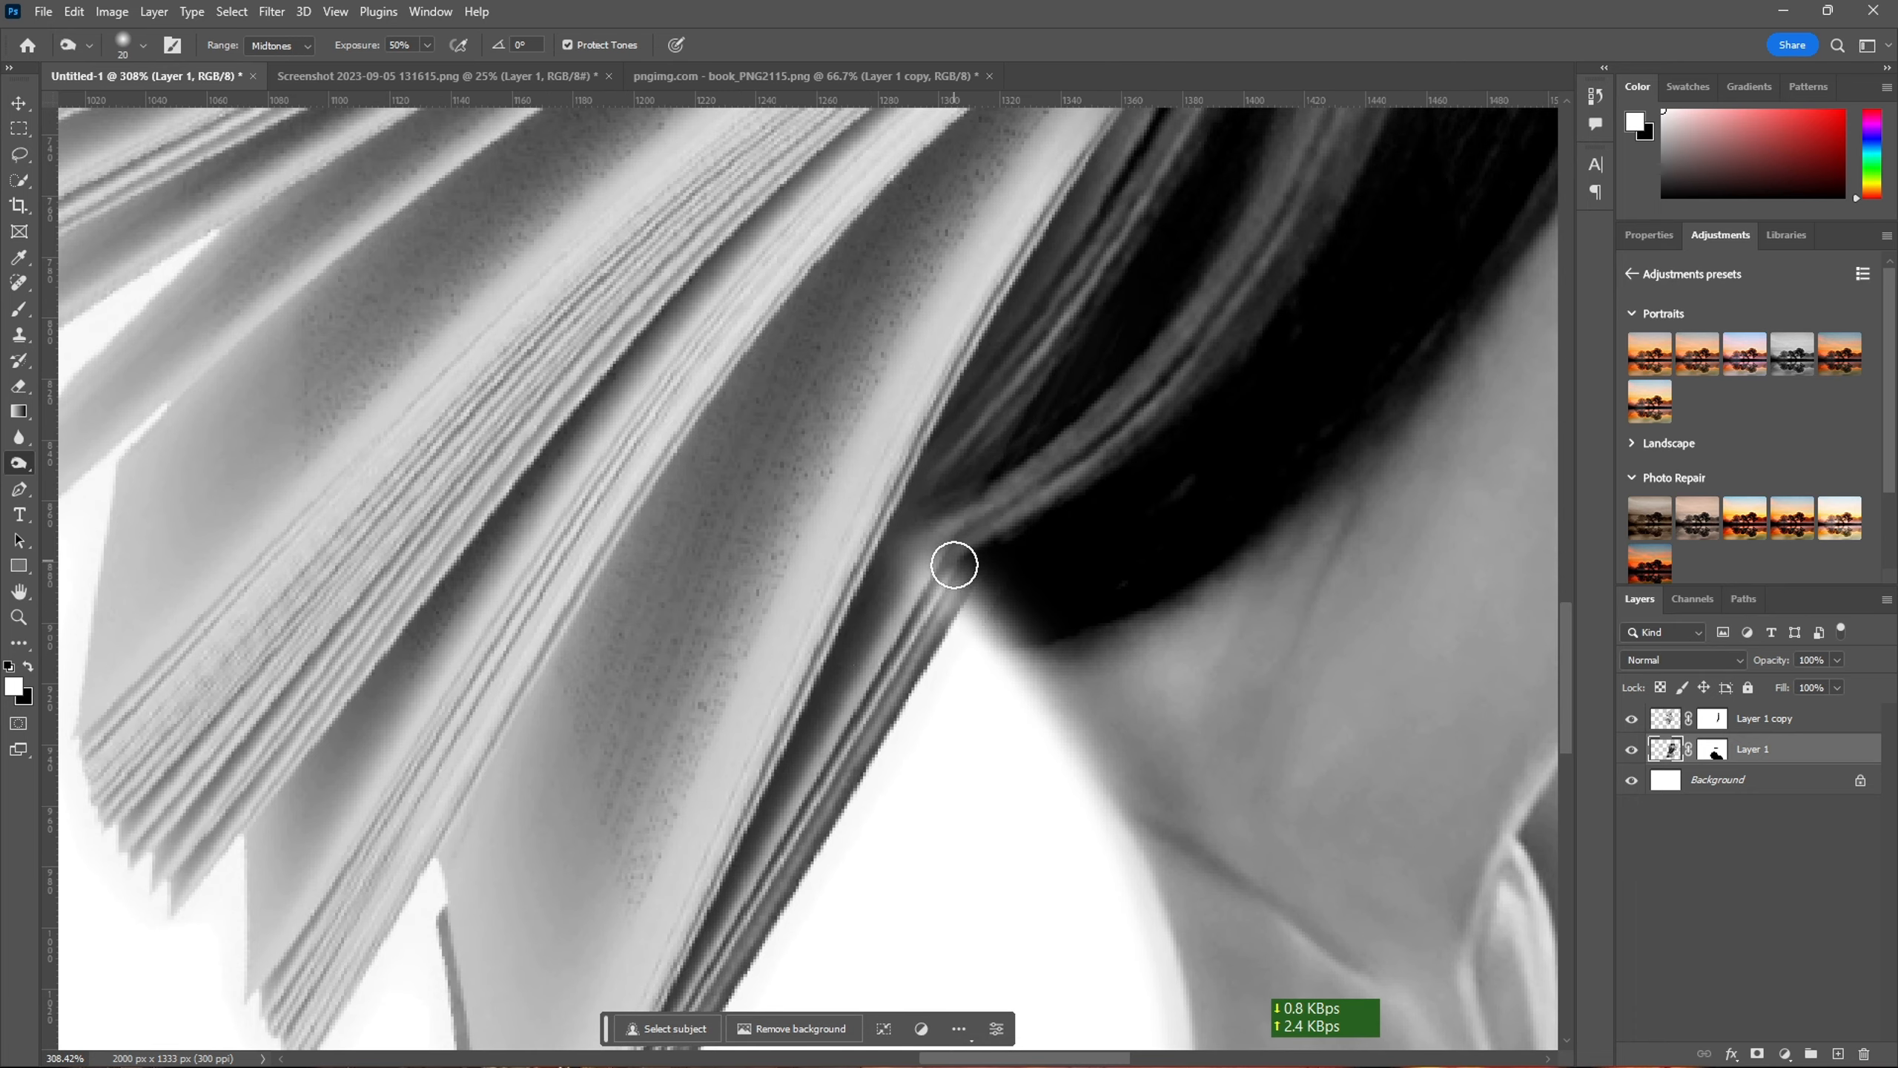
scroll(954, 564, "down", 5)
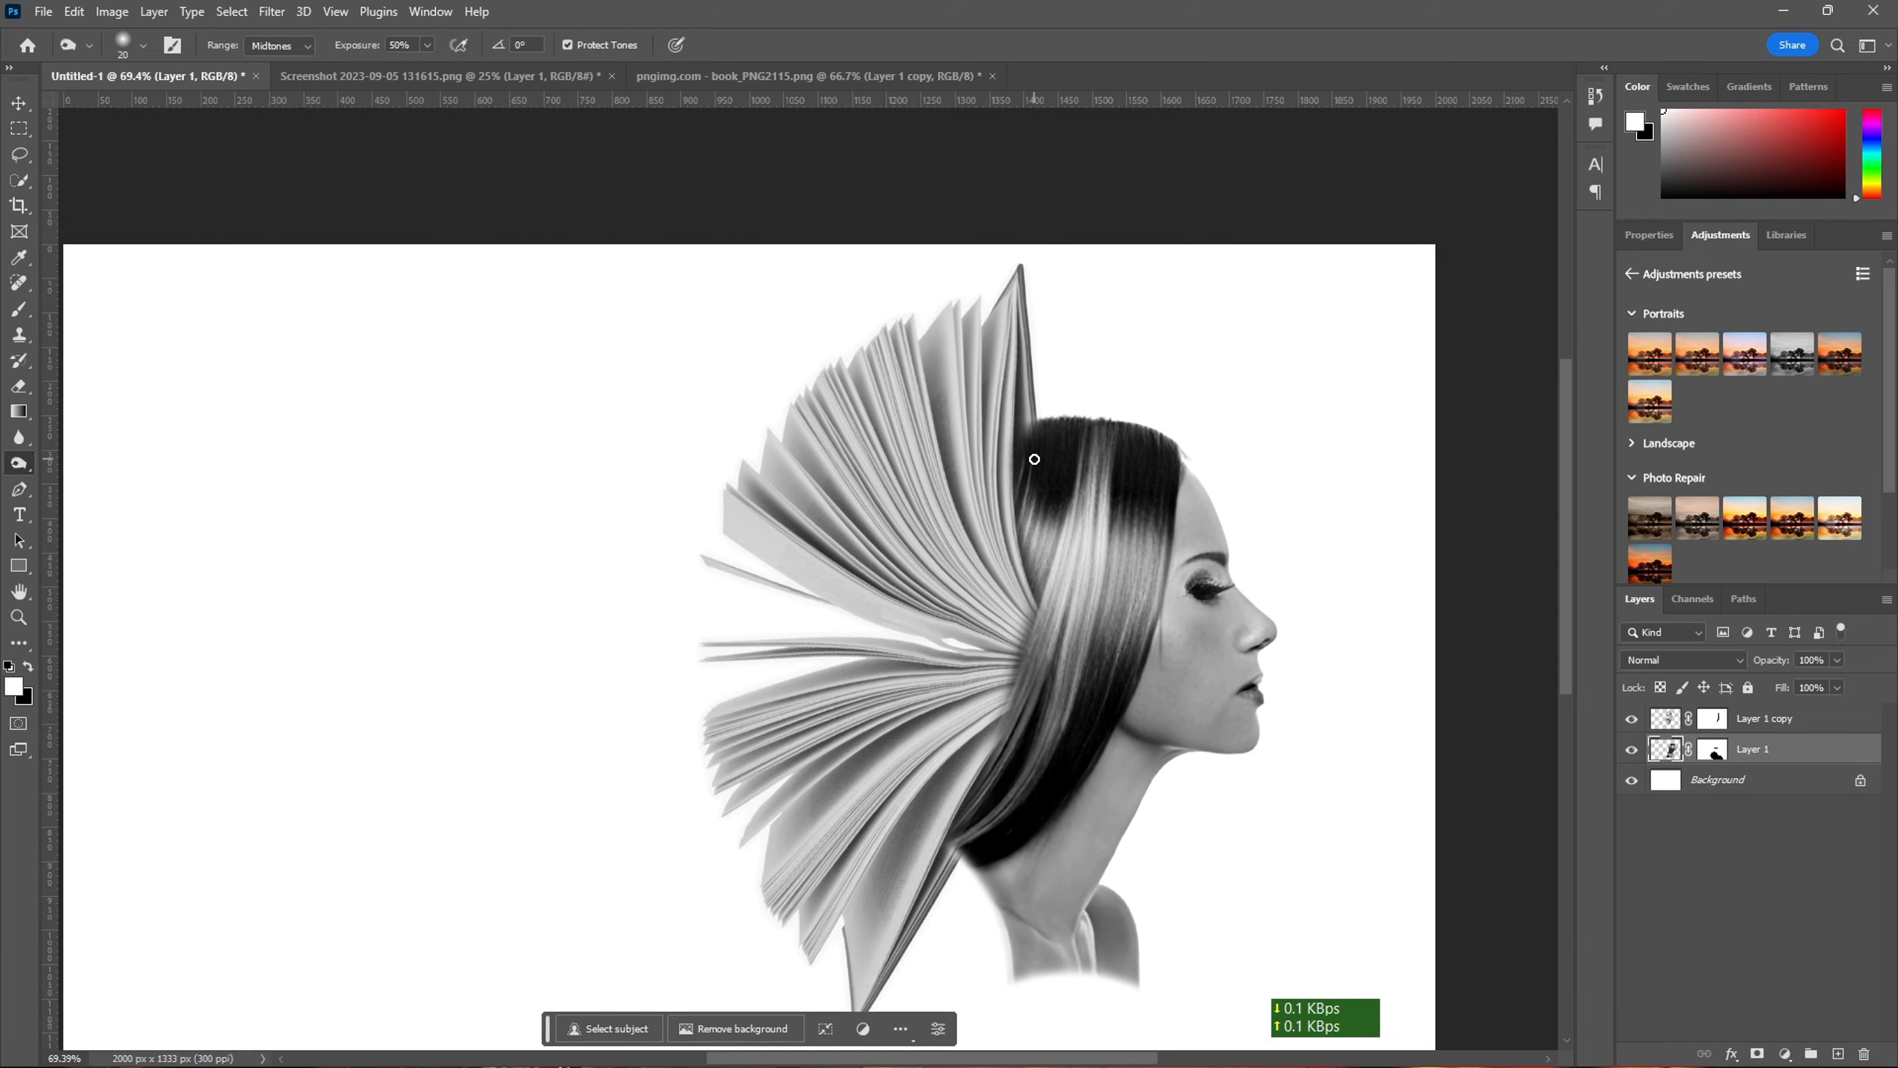
scroll(1063, 423, "up", 8)
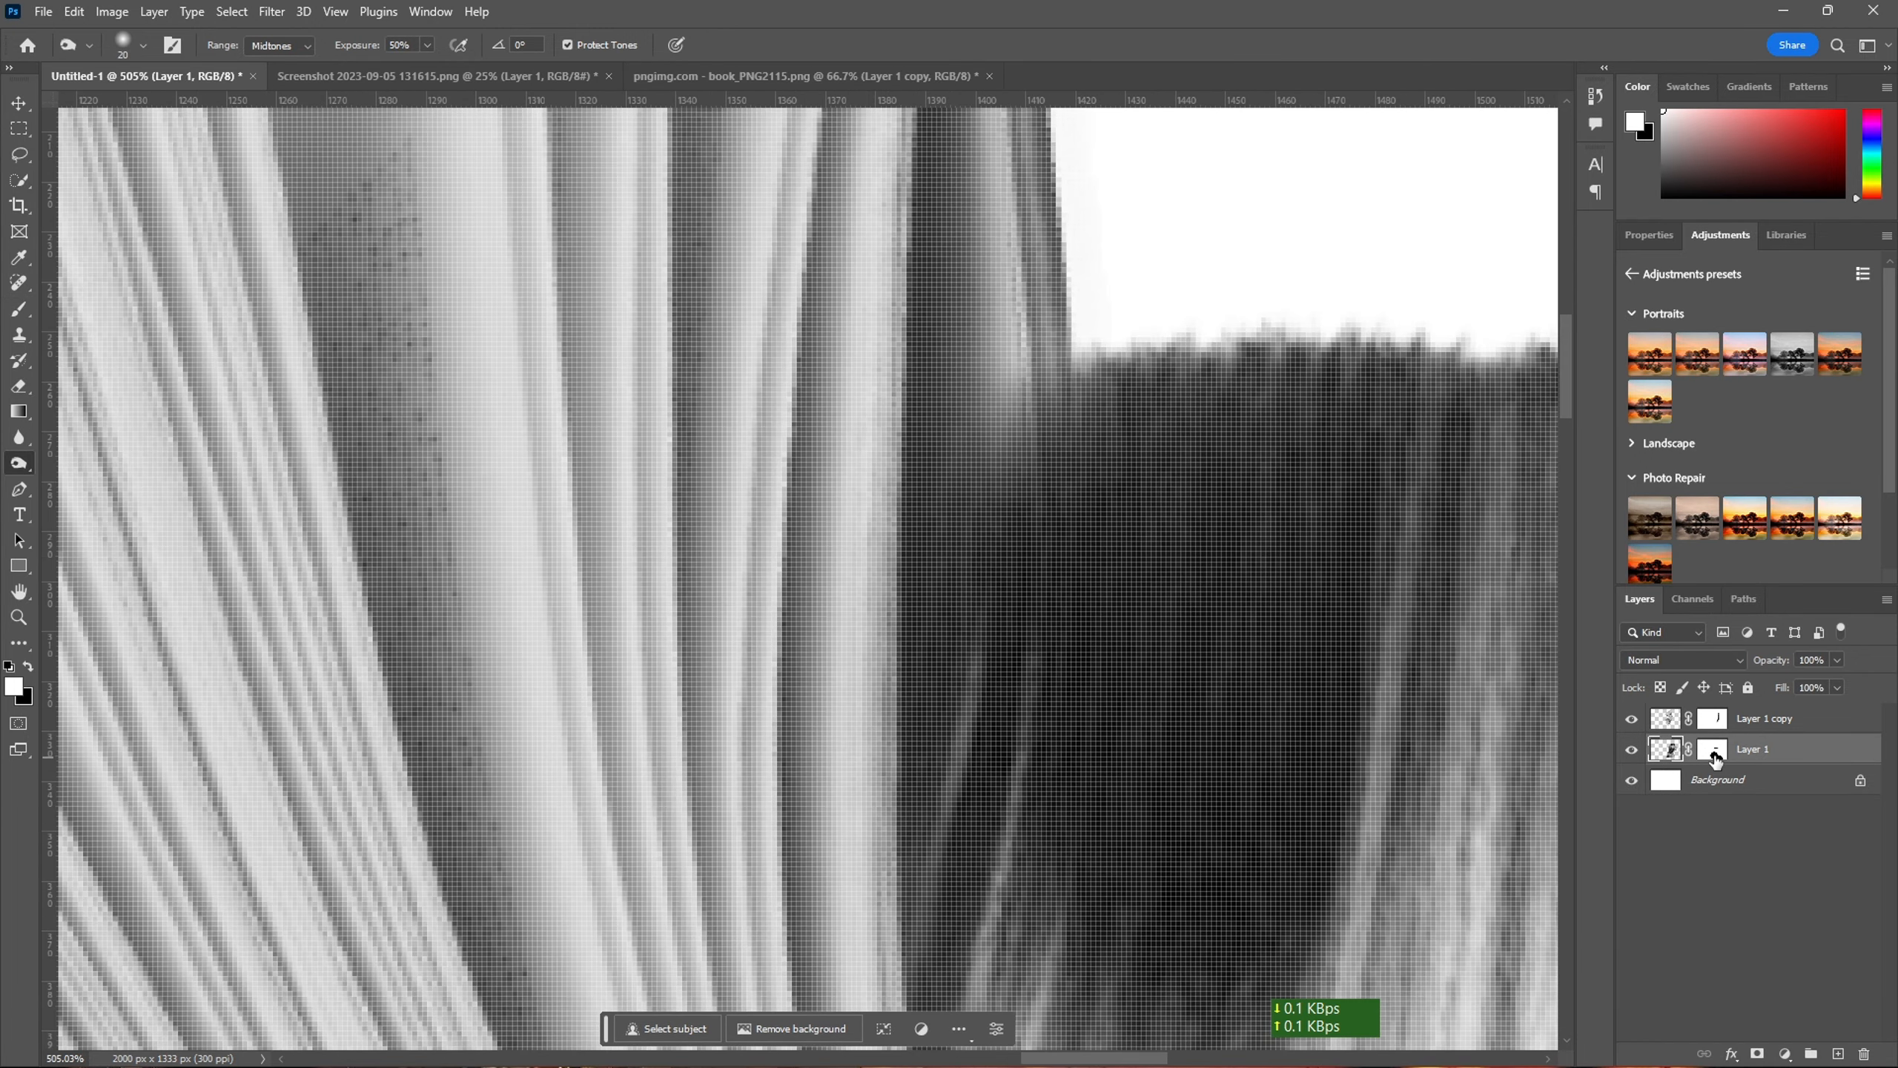
left_click(1714, 751)
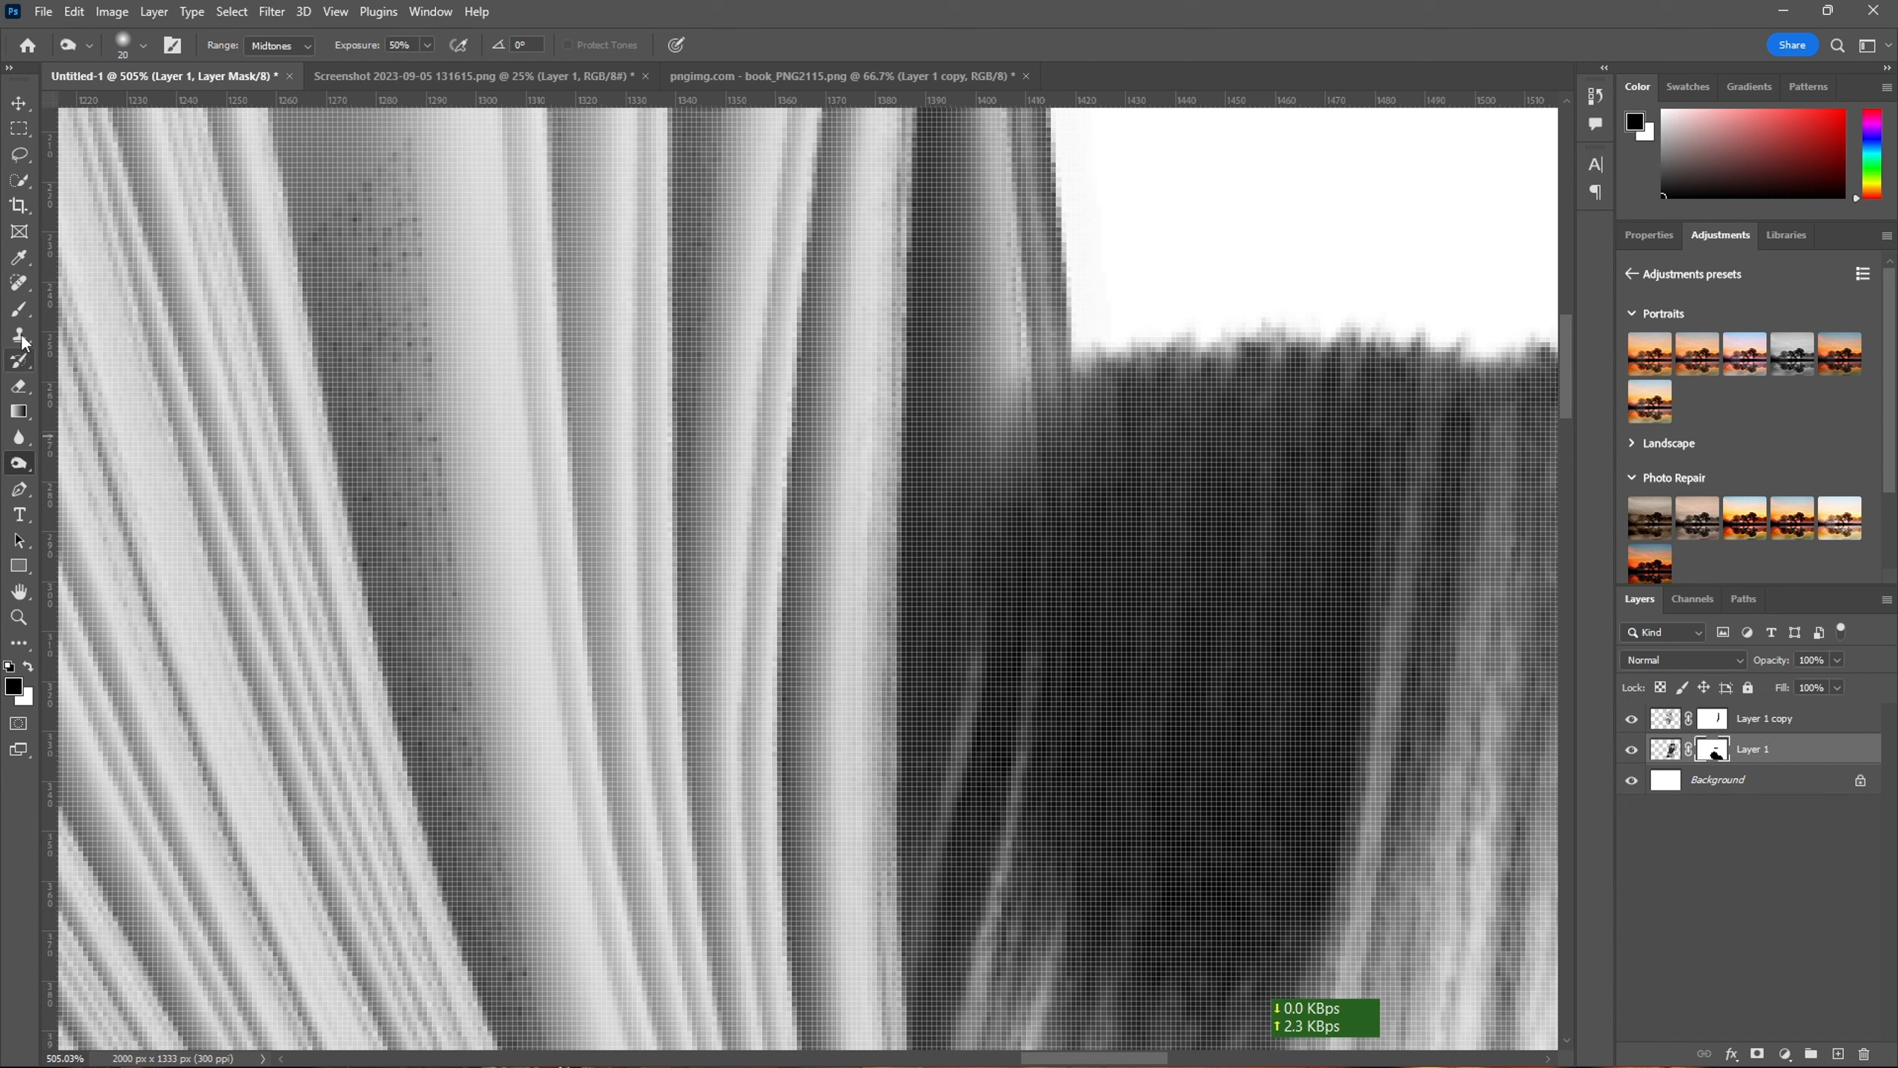
key("b")
key("x")
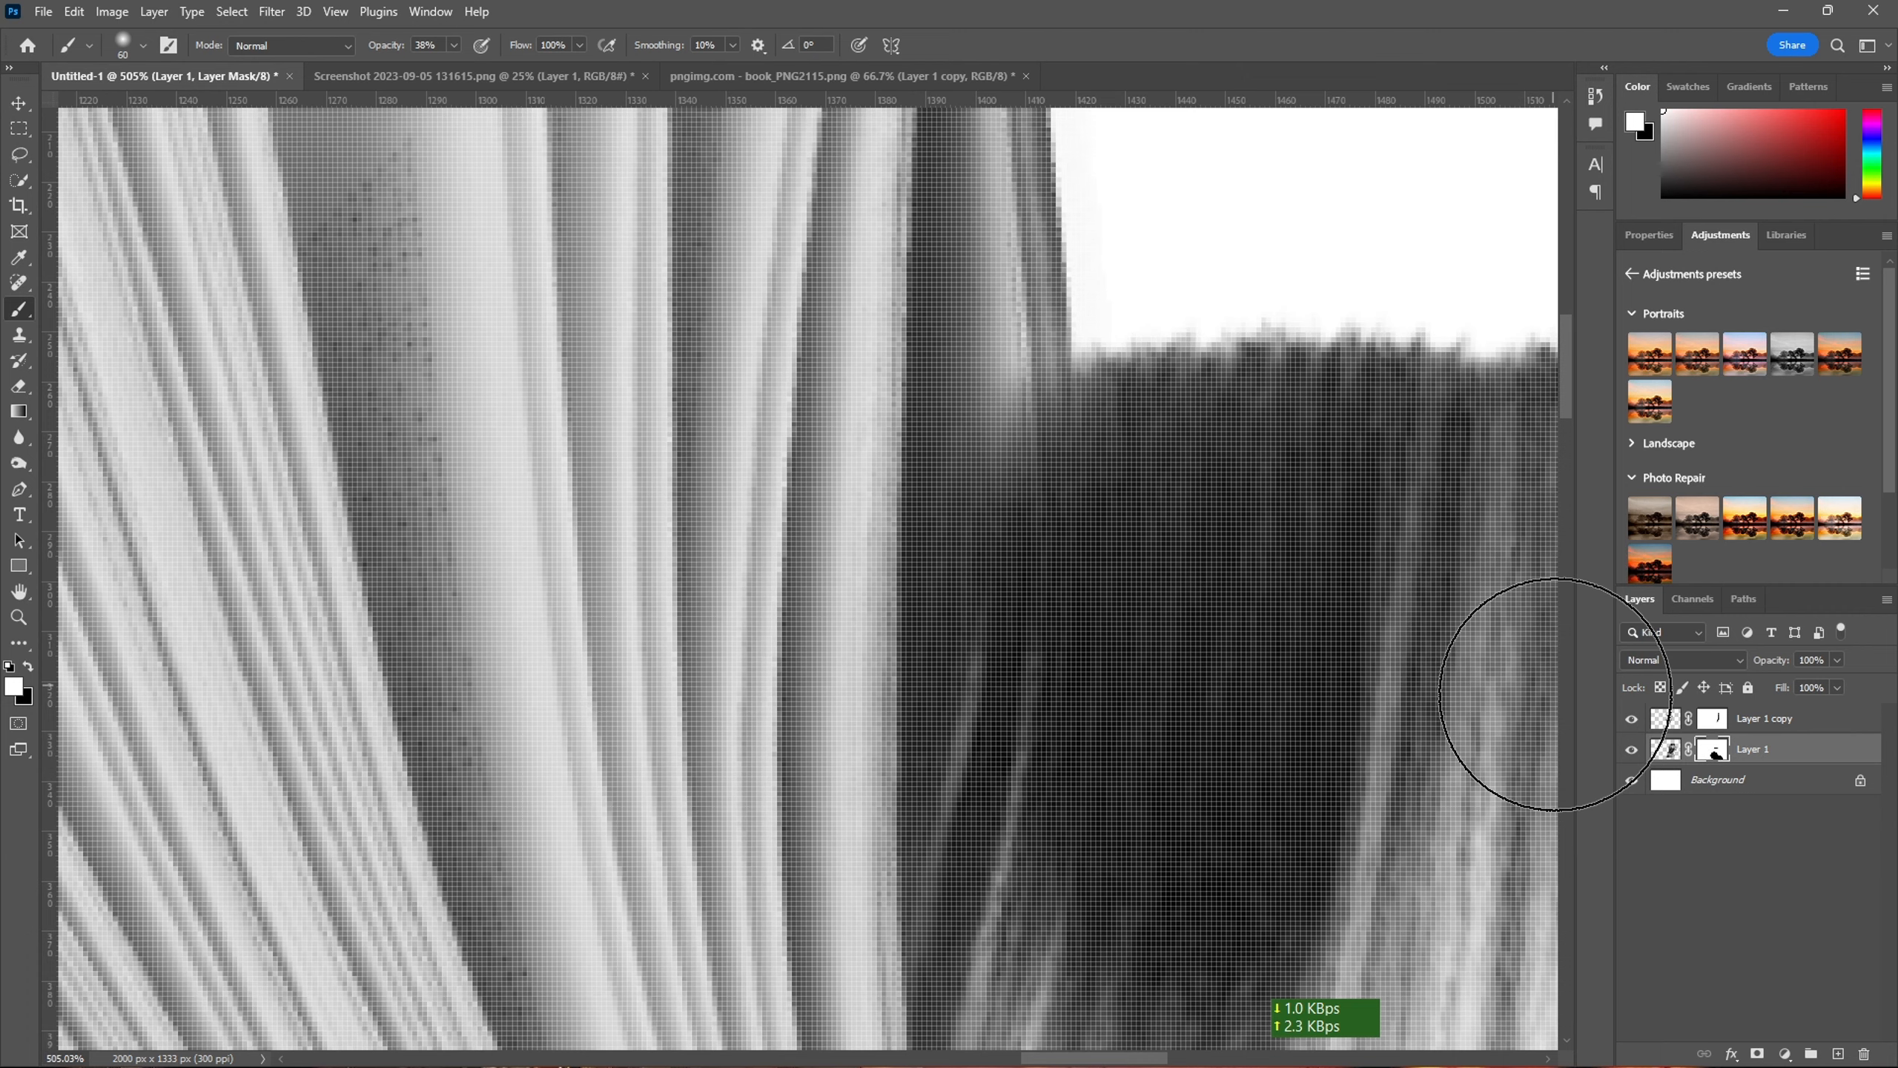
key("x")
scroll(1232, 650, "down", 5)
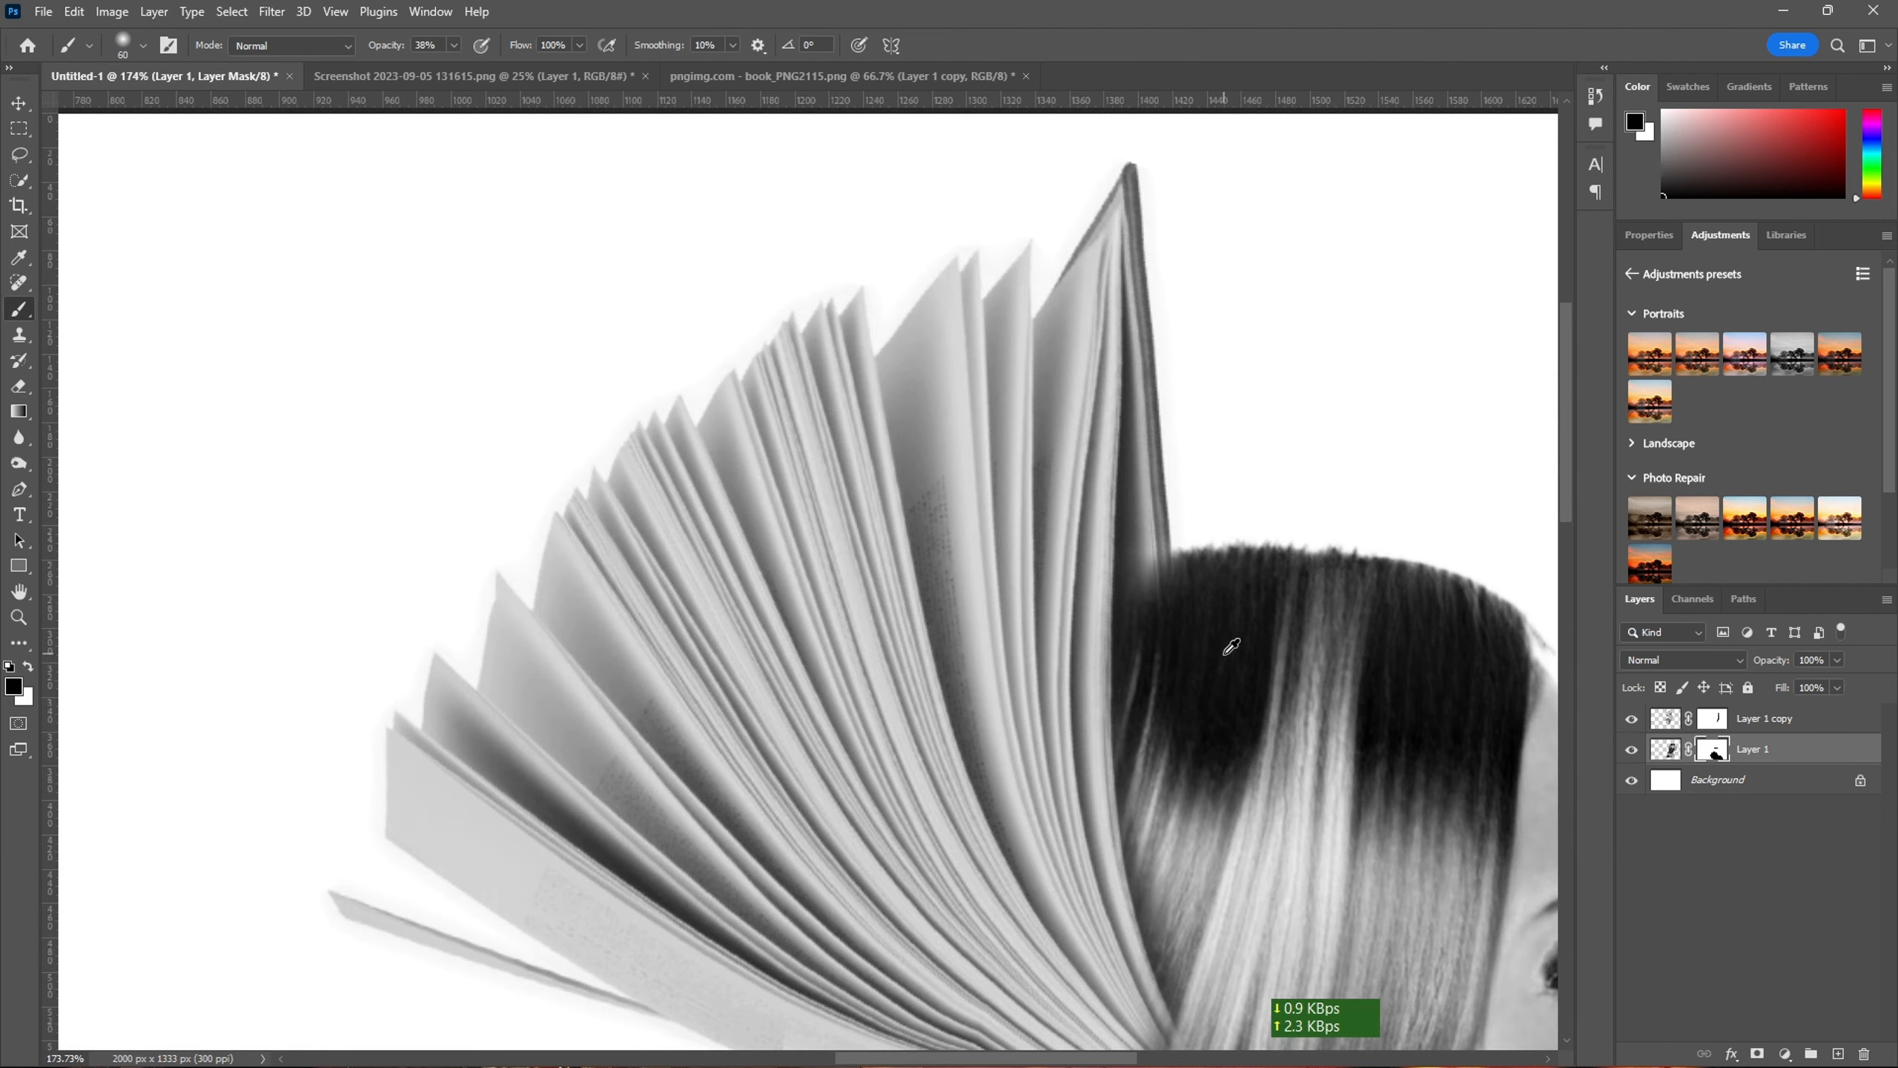
left_click(1666, 748)
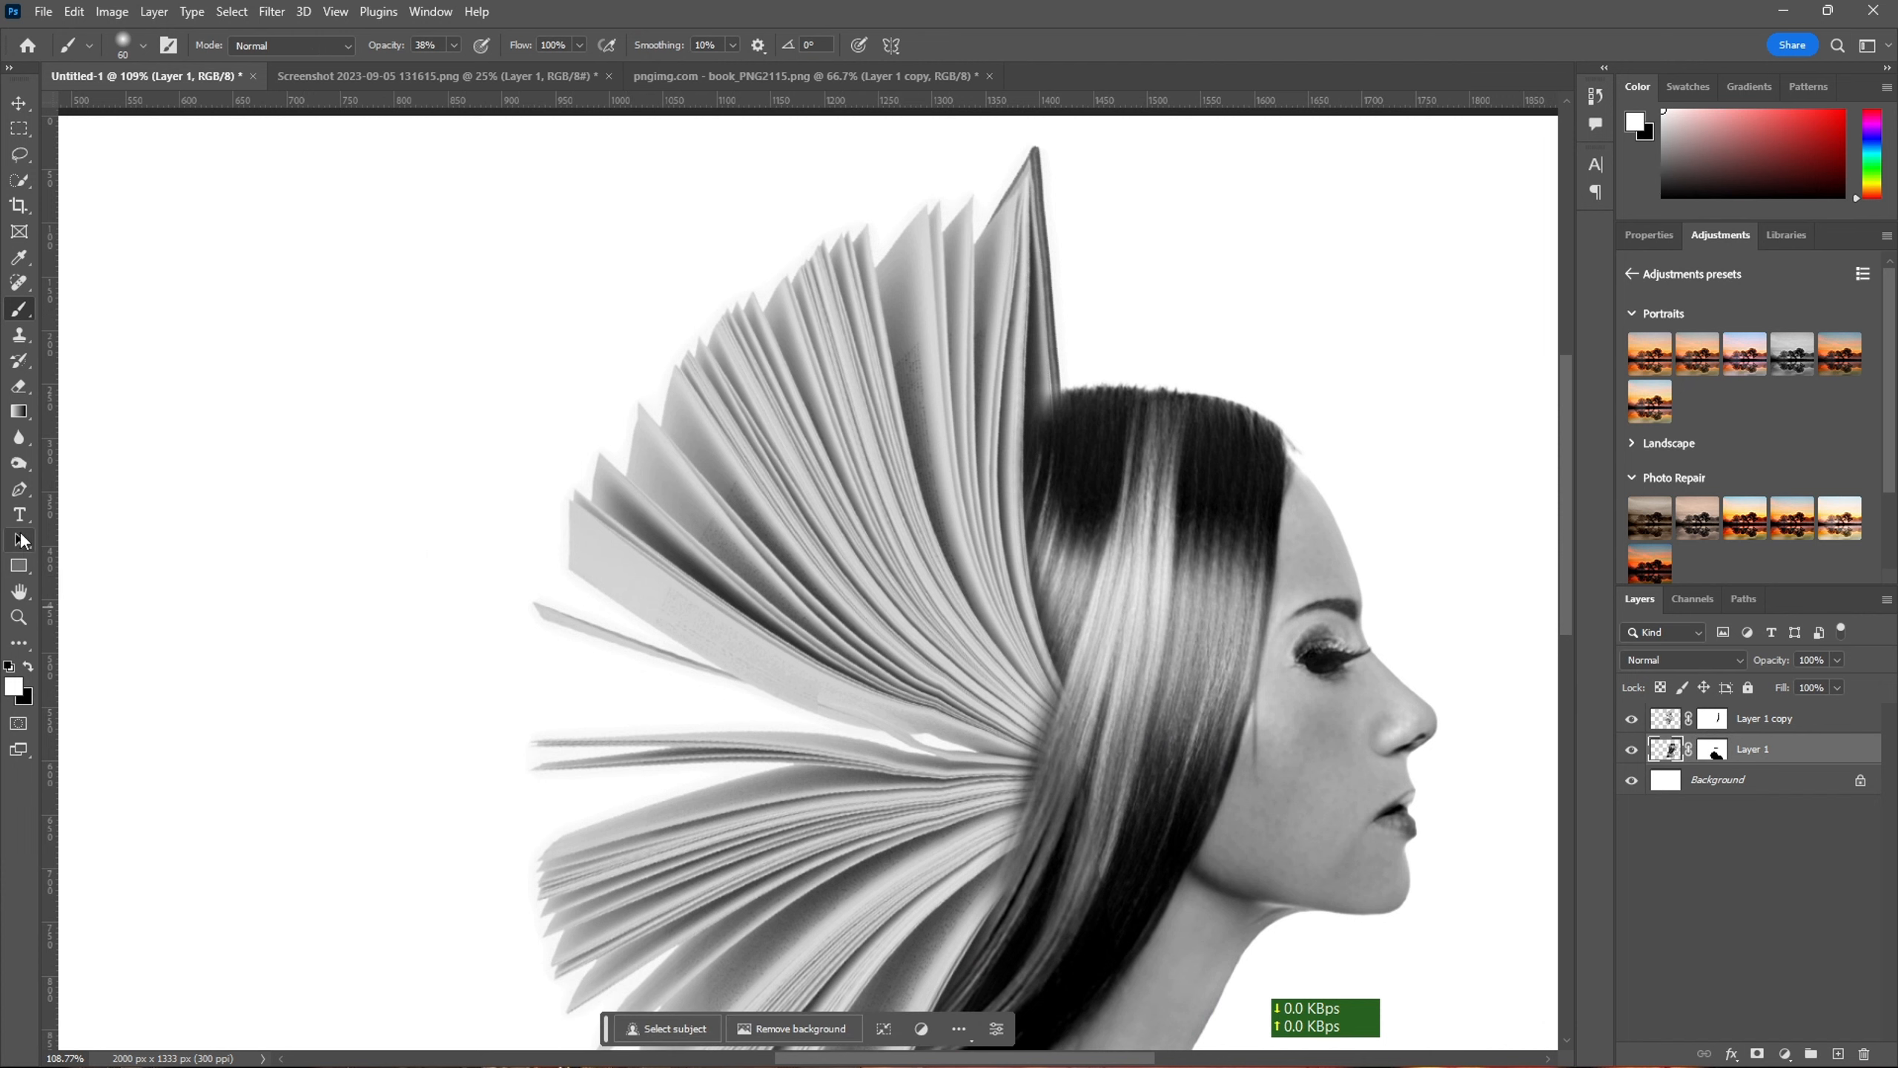
- Burn the bright hair streaks from below the crown toward the neck with the 20 px brush
key("o")
key("x")
scroll(1151, 590, "up", 2)
mouse_move(1169, 499)
left_mouse_down()
mouse_move(1157, 644)
mouse_move(1097, 543)
mouse_move(1036, 831)
left_mouse_up()
mouse_move(1135, 689)
left_mouse_down()
mouse_move(1129, 578)
mouse_move(1106, 789)
mouse_move(994, 983)
left_mouse_up()
scroll(1038, 731, "down", 5)
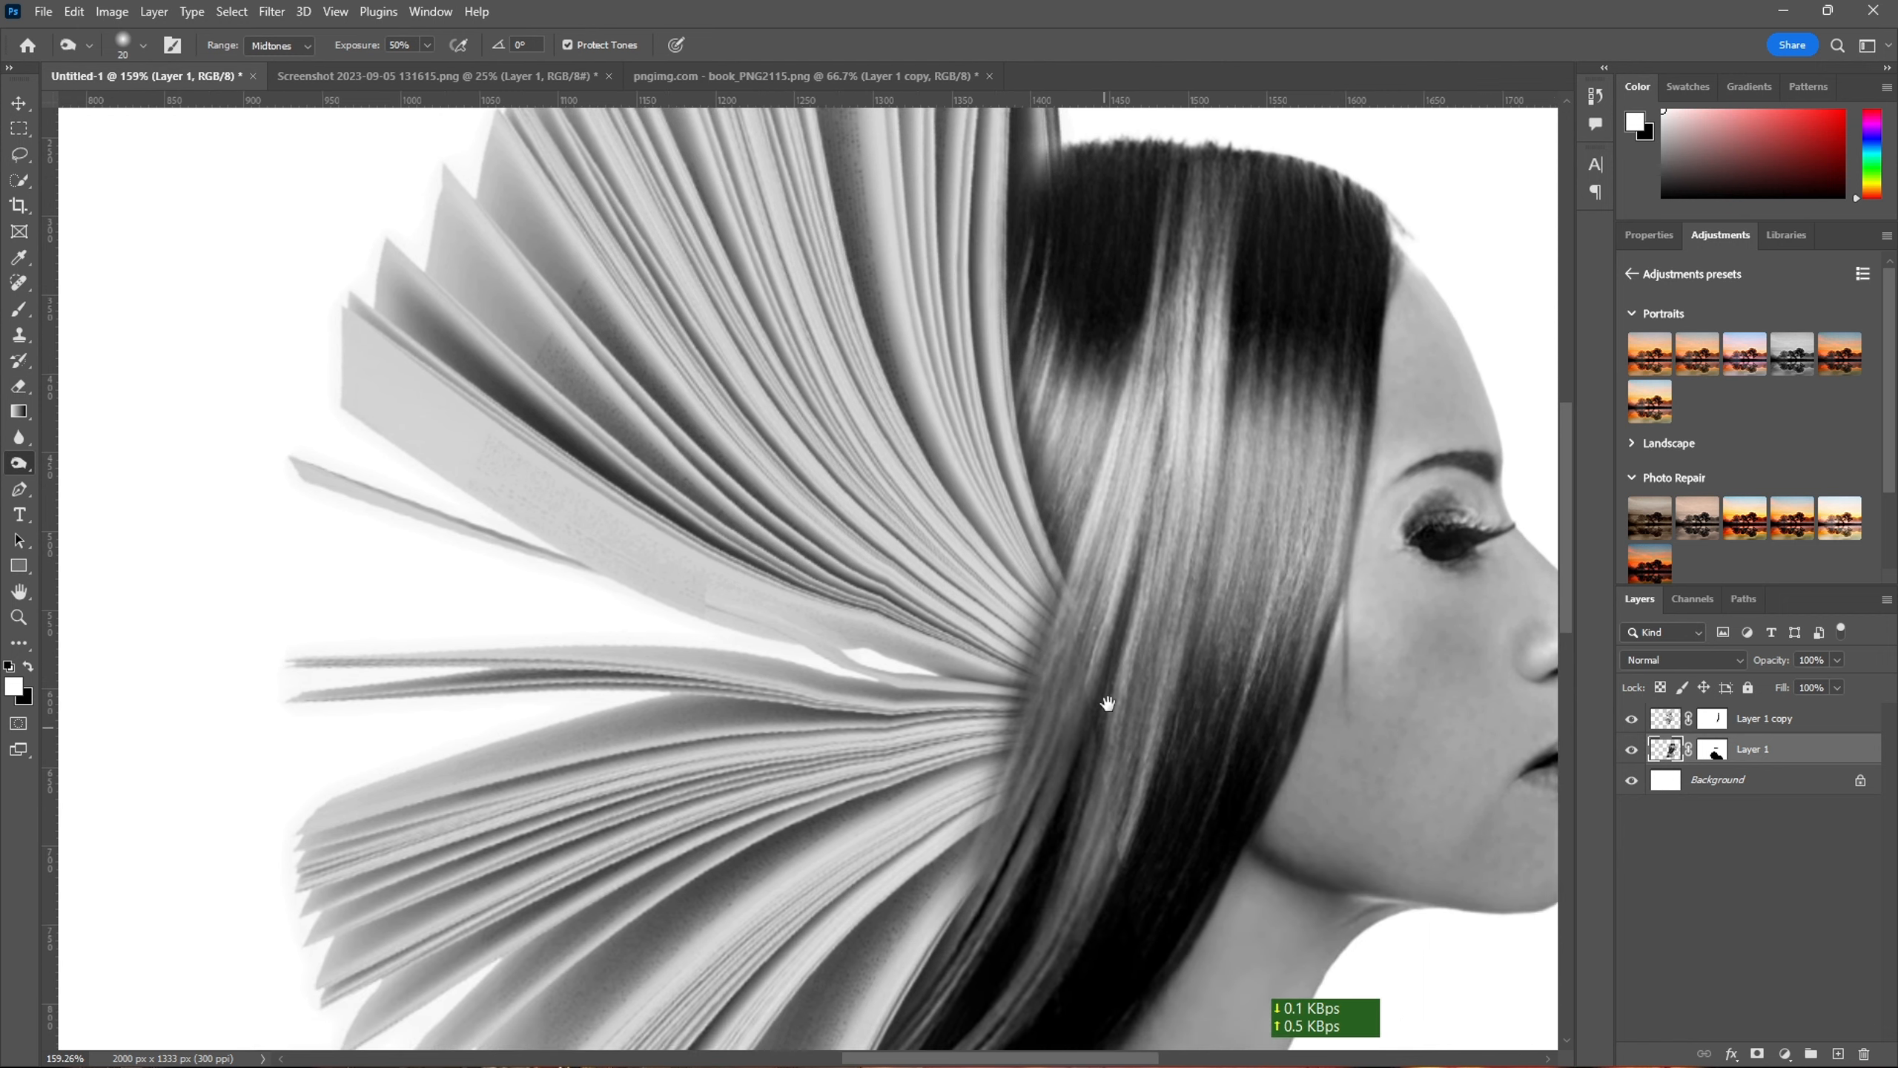
scroll(1078, 545, "left", 1)
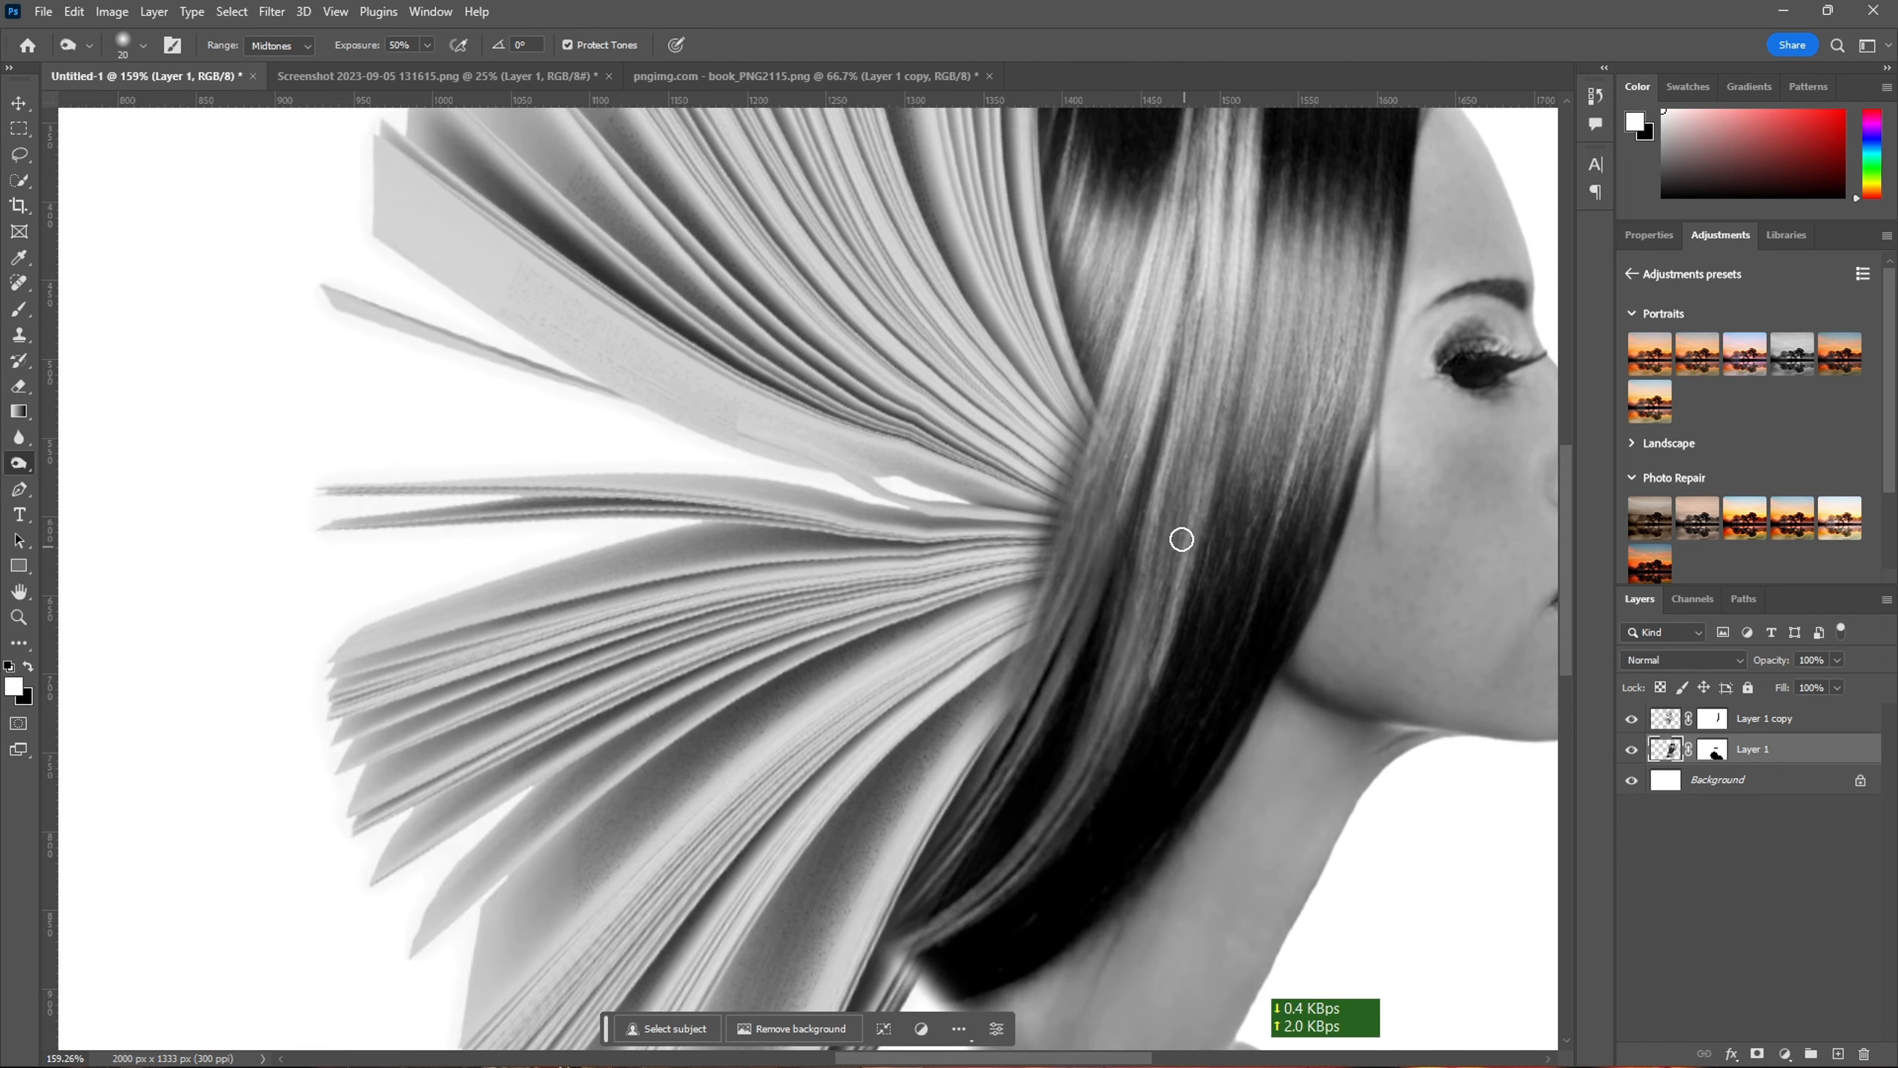
scroll(1209, 707, "down", 5)
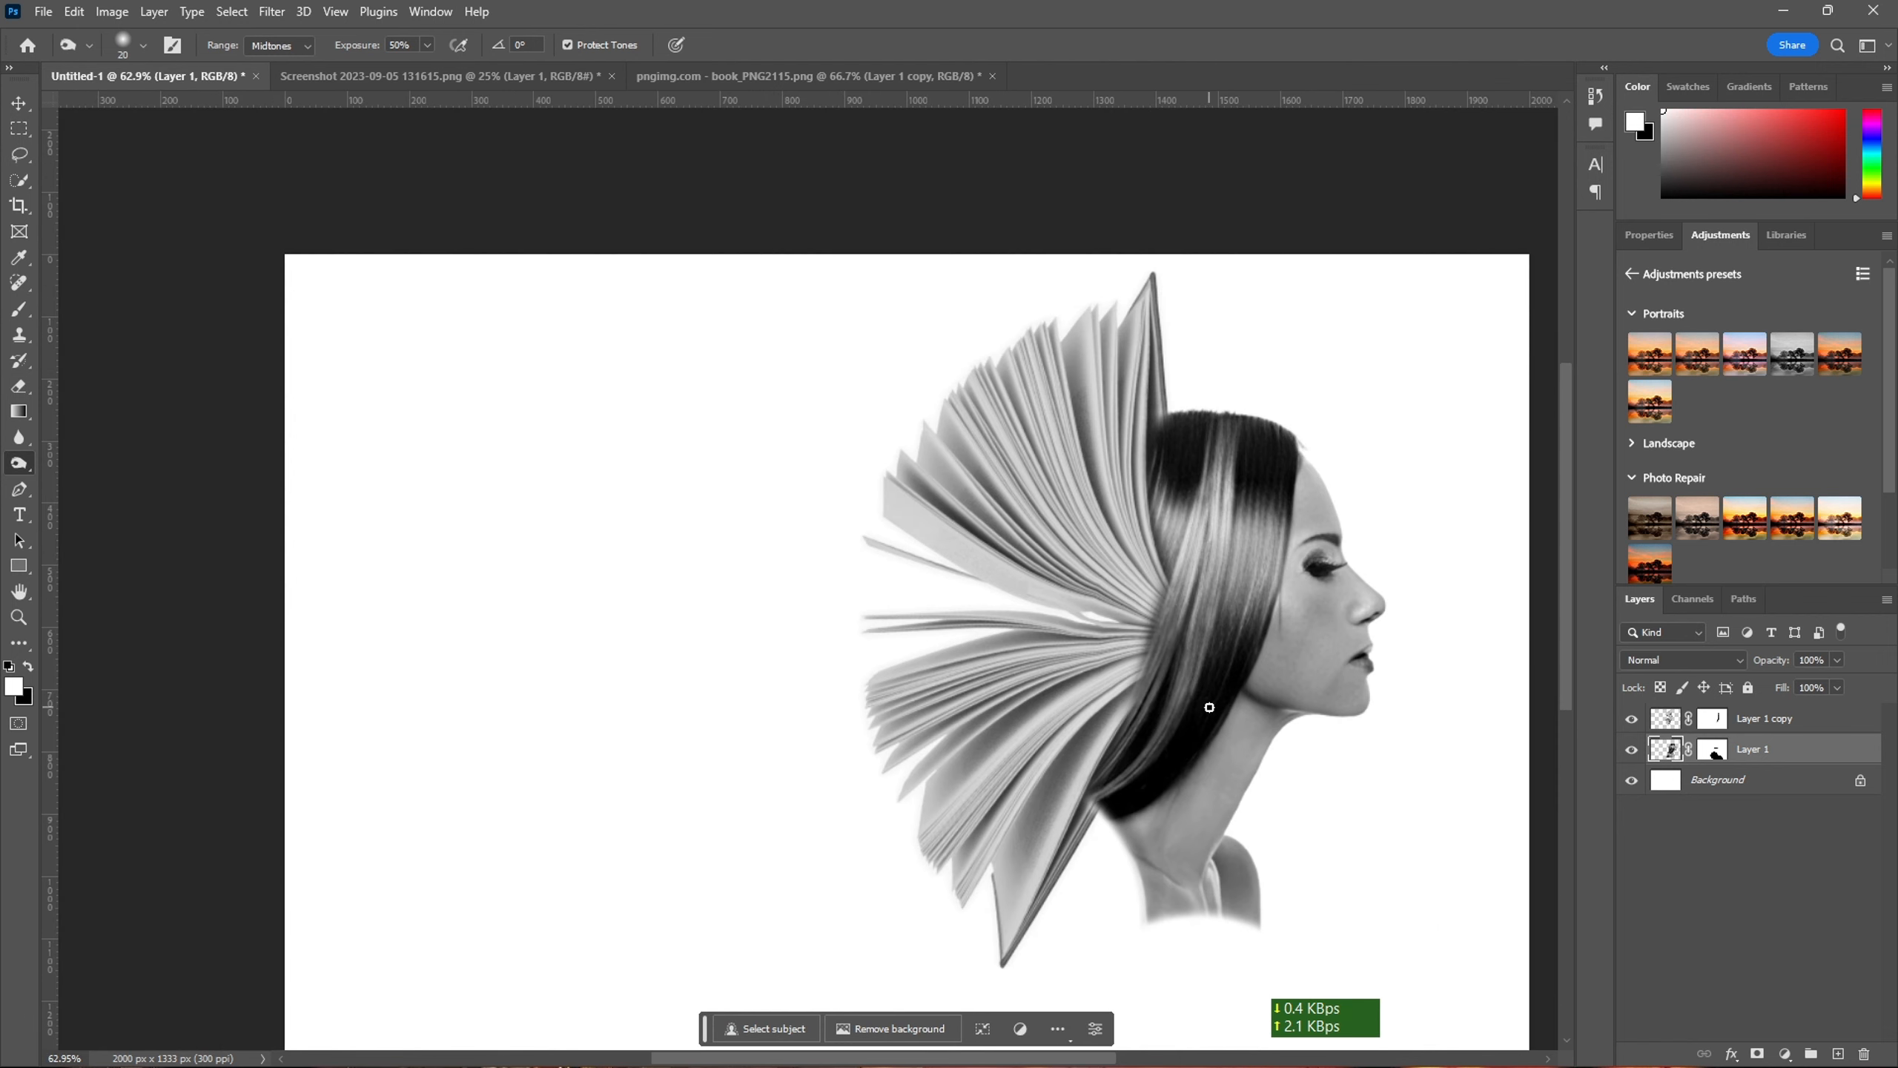
- Move the book and woman layers together about 98 px right and 40 px down on the canvas
left_click(1801, 724, "shift")
key("ctrl+t")
scroll(1310, 660, "down", 1)
left_click_drag(943, 652, 854, 629)
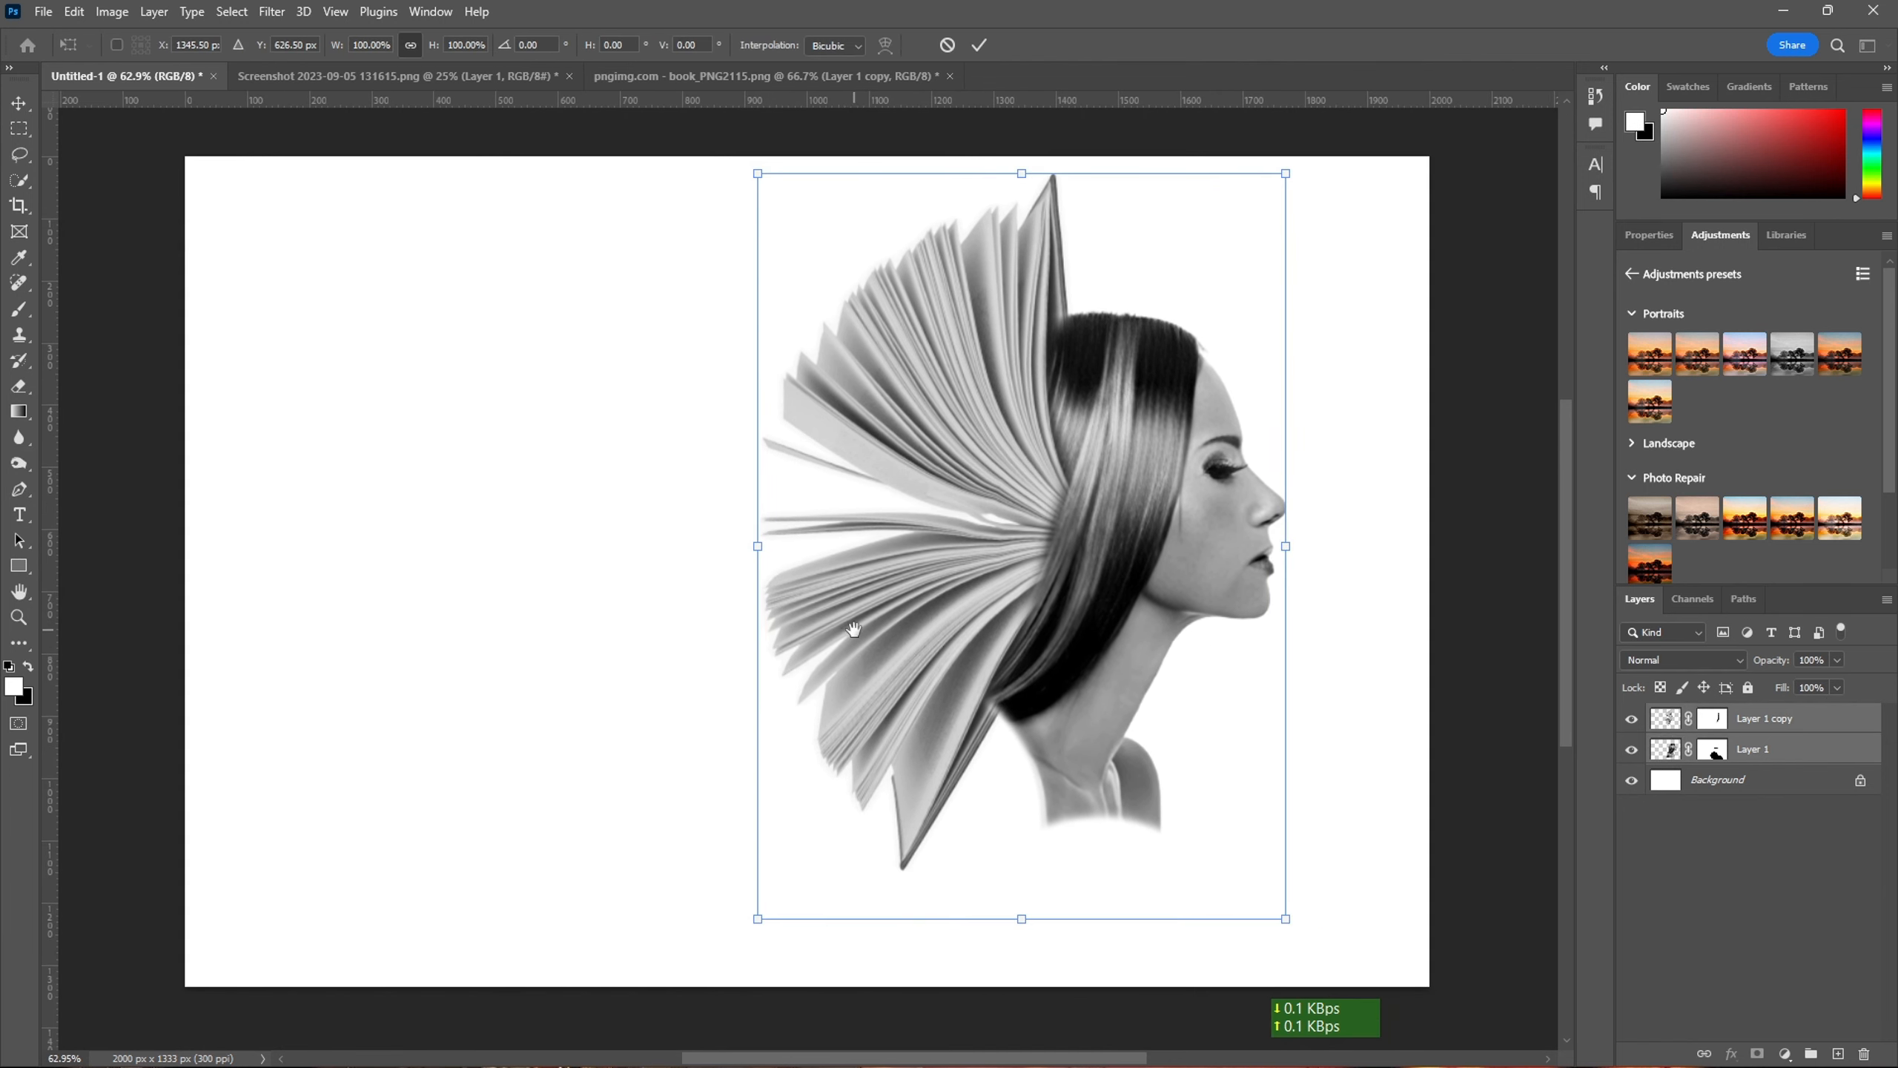
left_click_drag(1002, 554, 1063, 587)
right_click(1004, 73)
left_click(1073, 202)
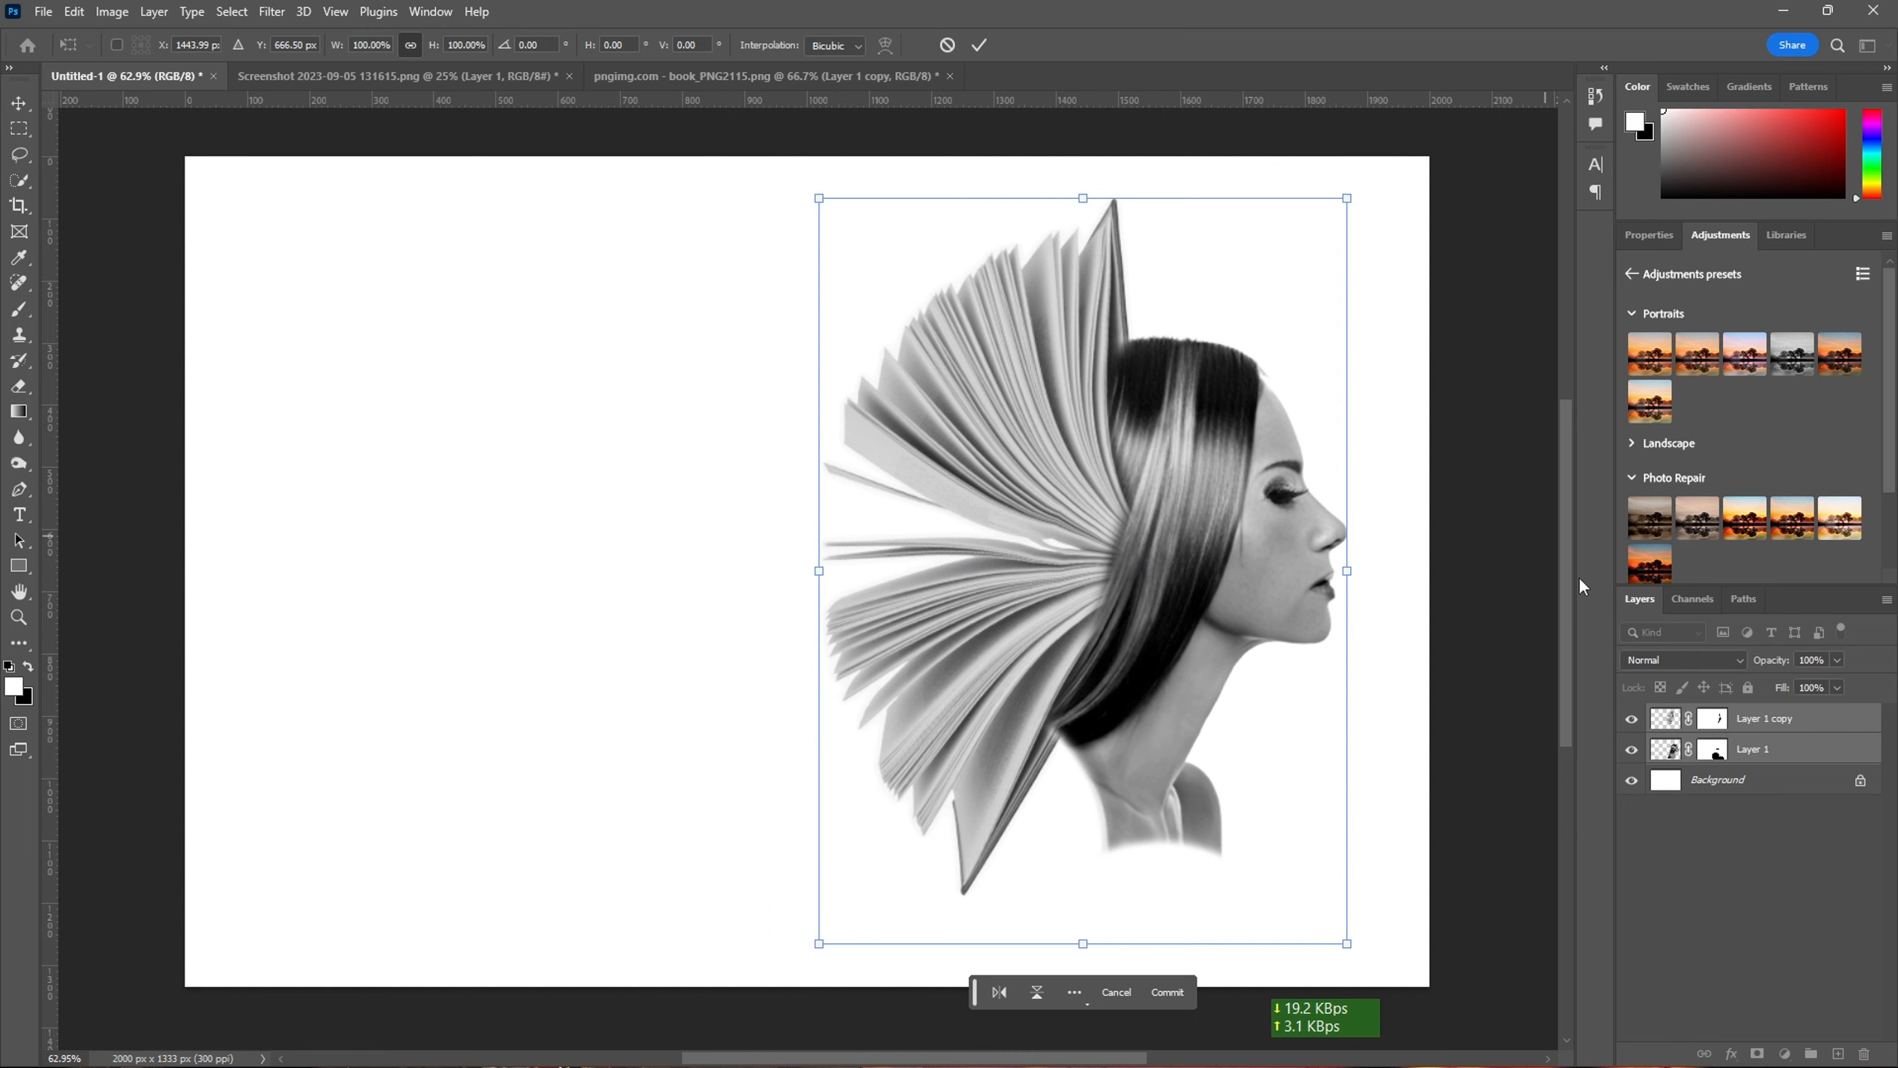
key("Return")
- Add the title text "Books Change the Human Brain" in 18.96 pt black Impact on the blank area beside the book
key("t")
left_click(400, 386)
key("BackSpace")
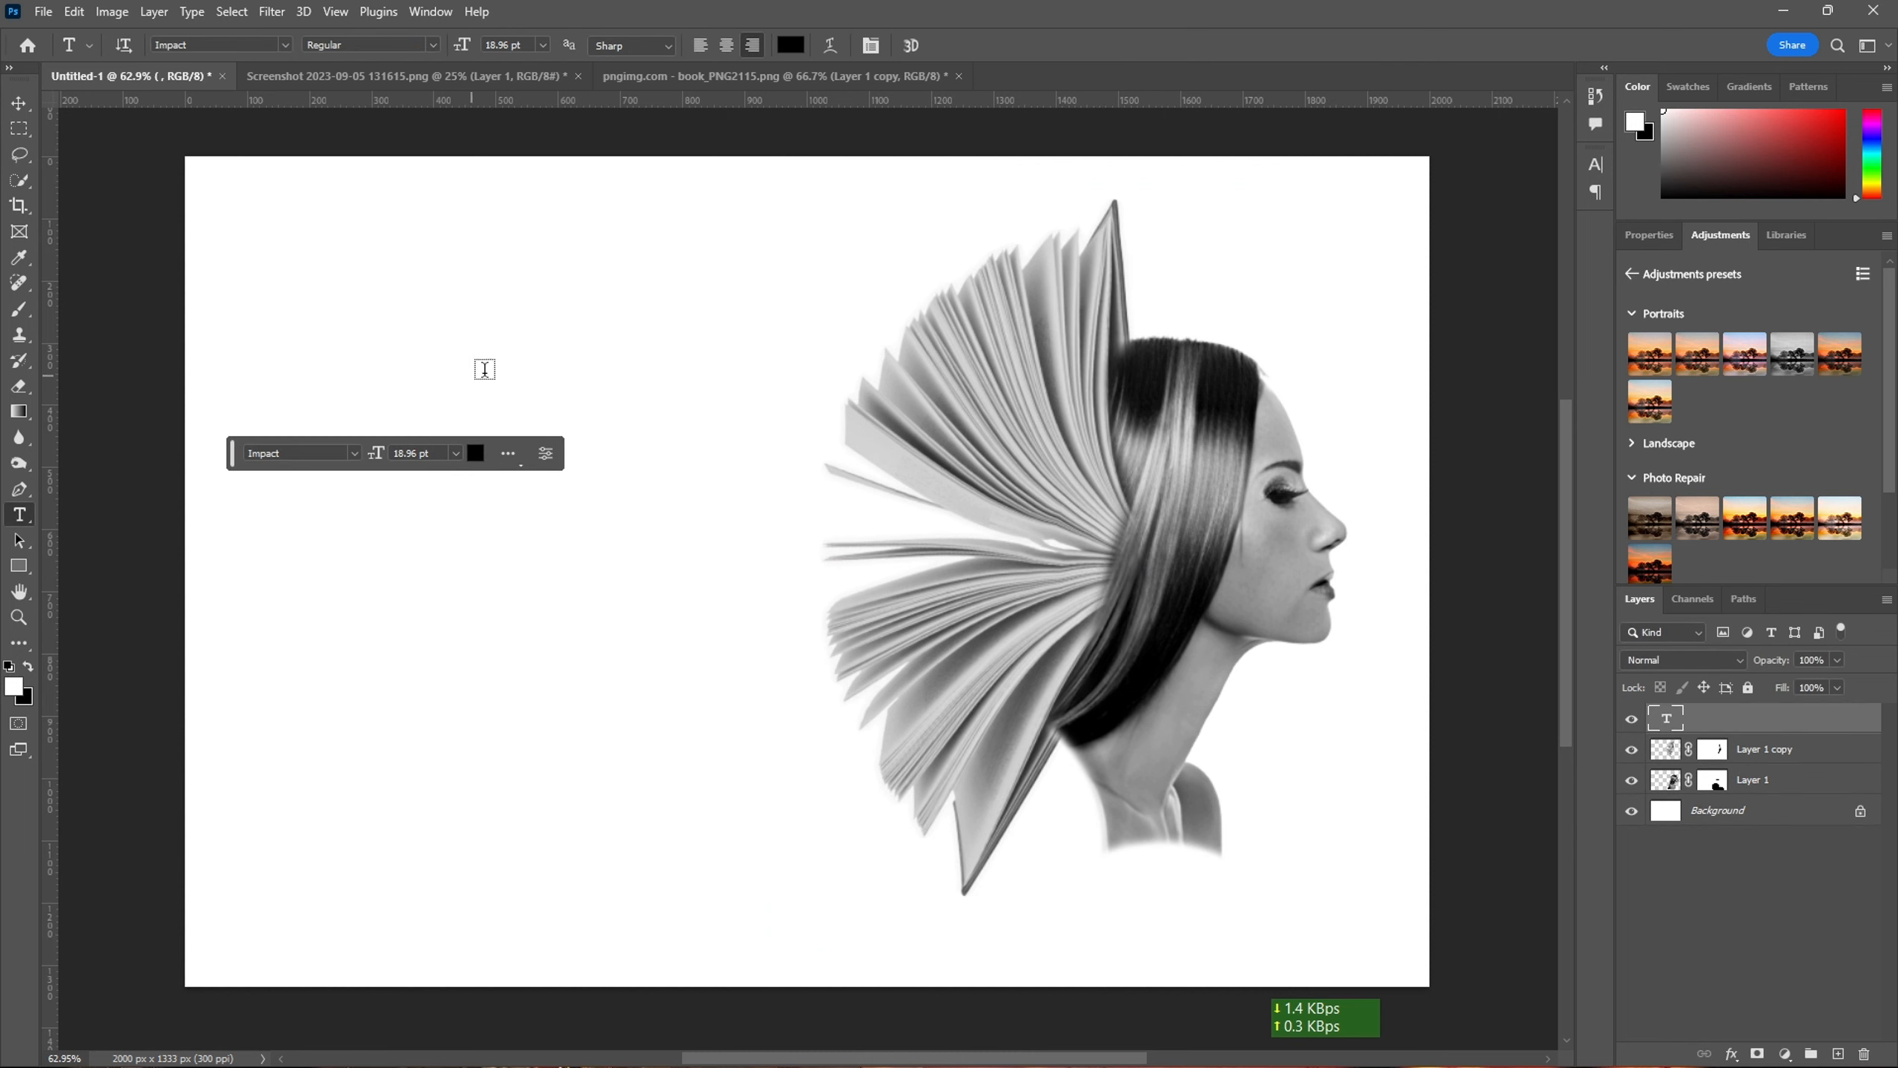
left_click(484, 370)
type("B")
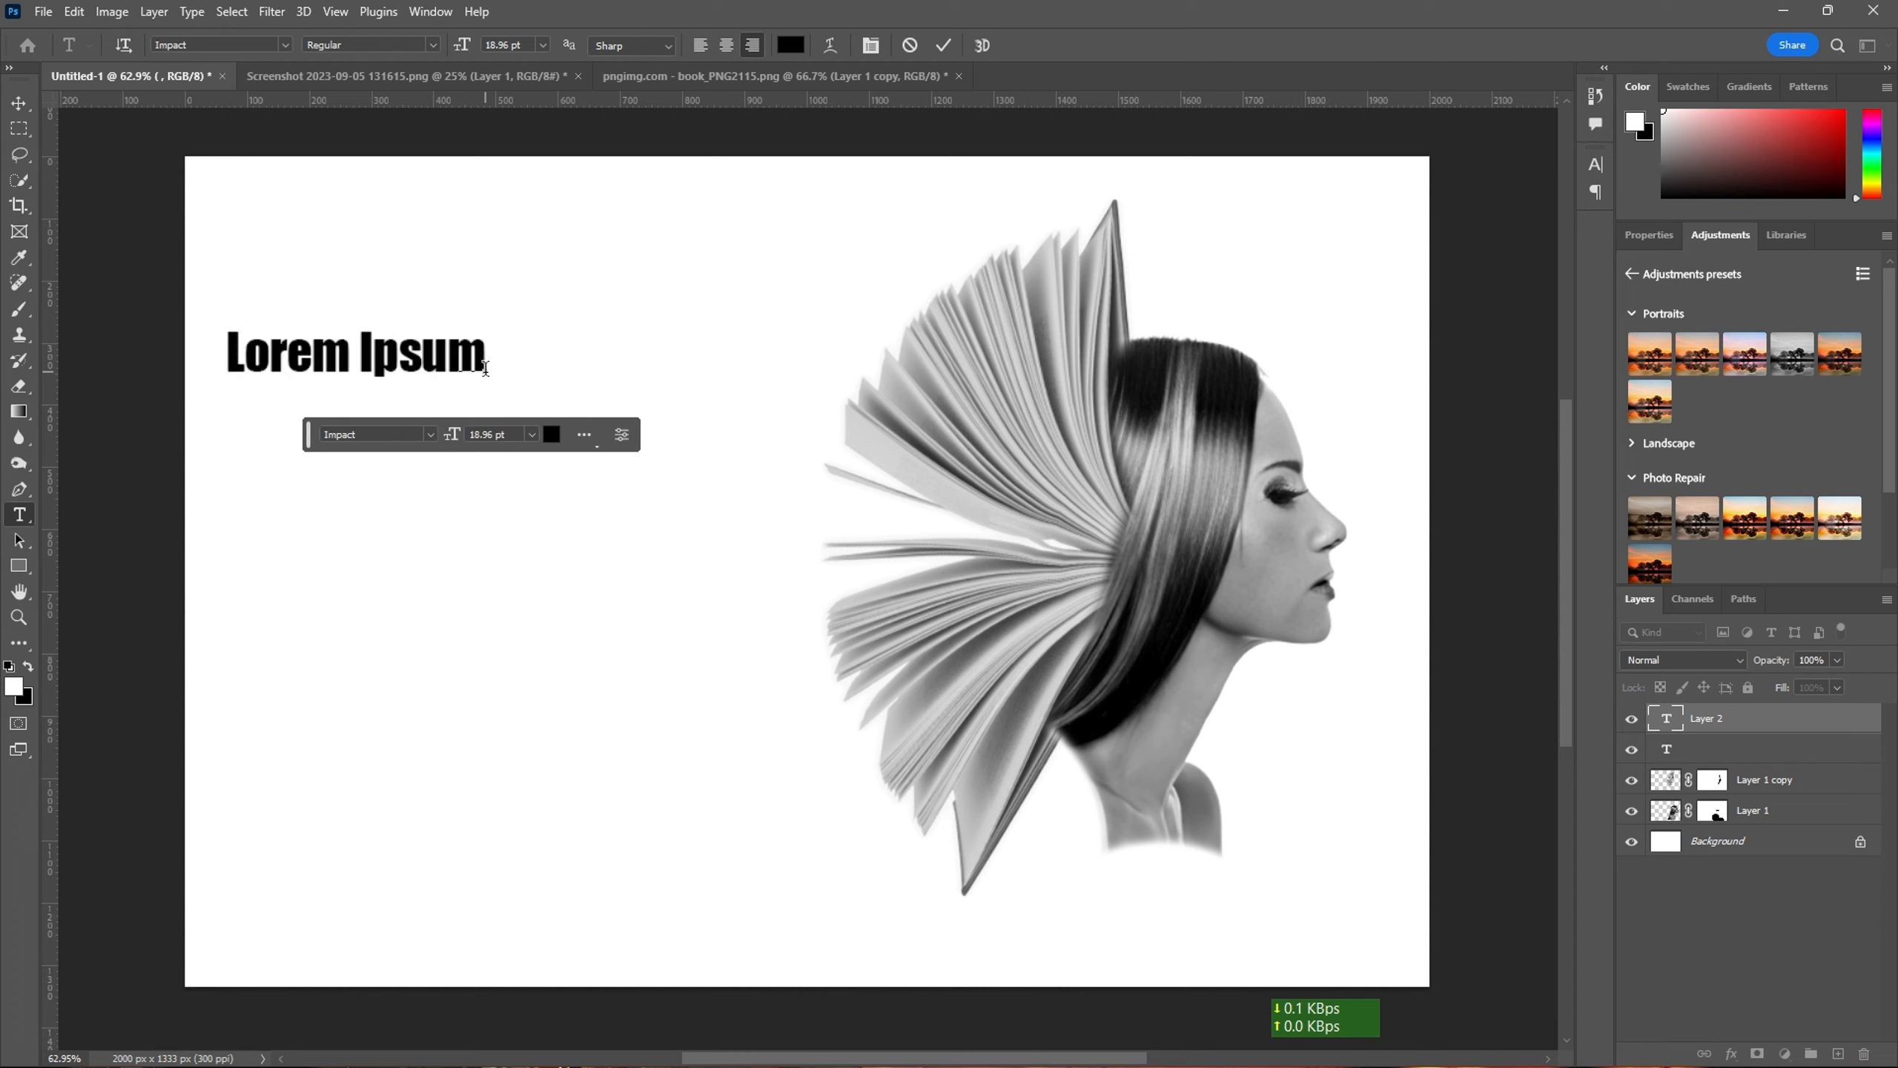
type("oo")
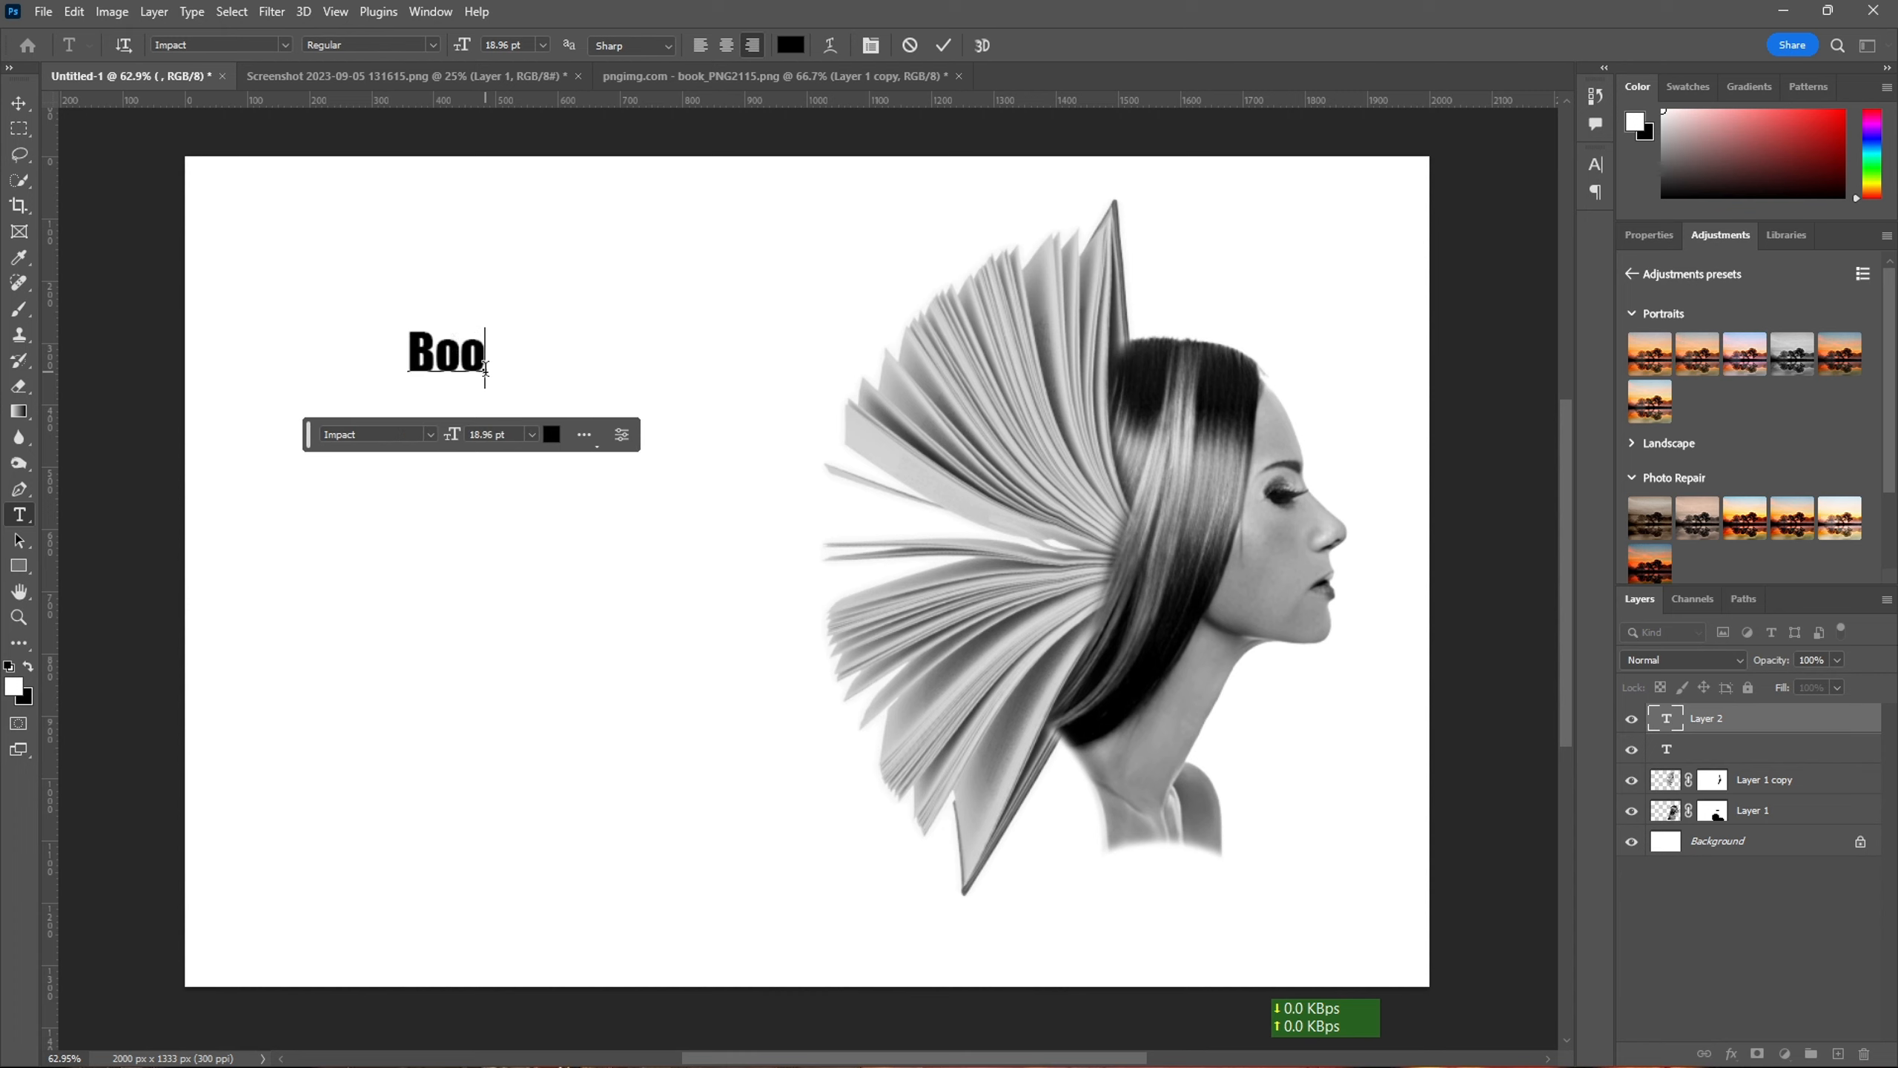
type("ks Ch")
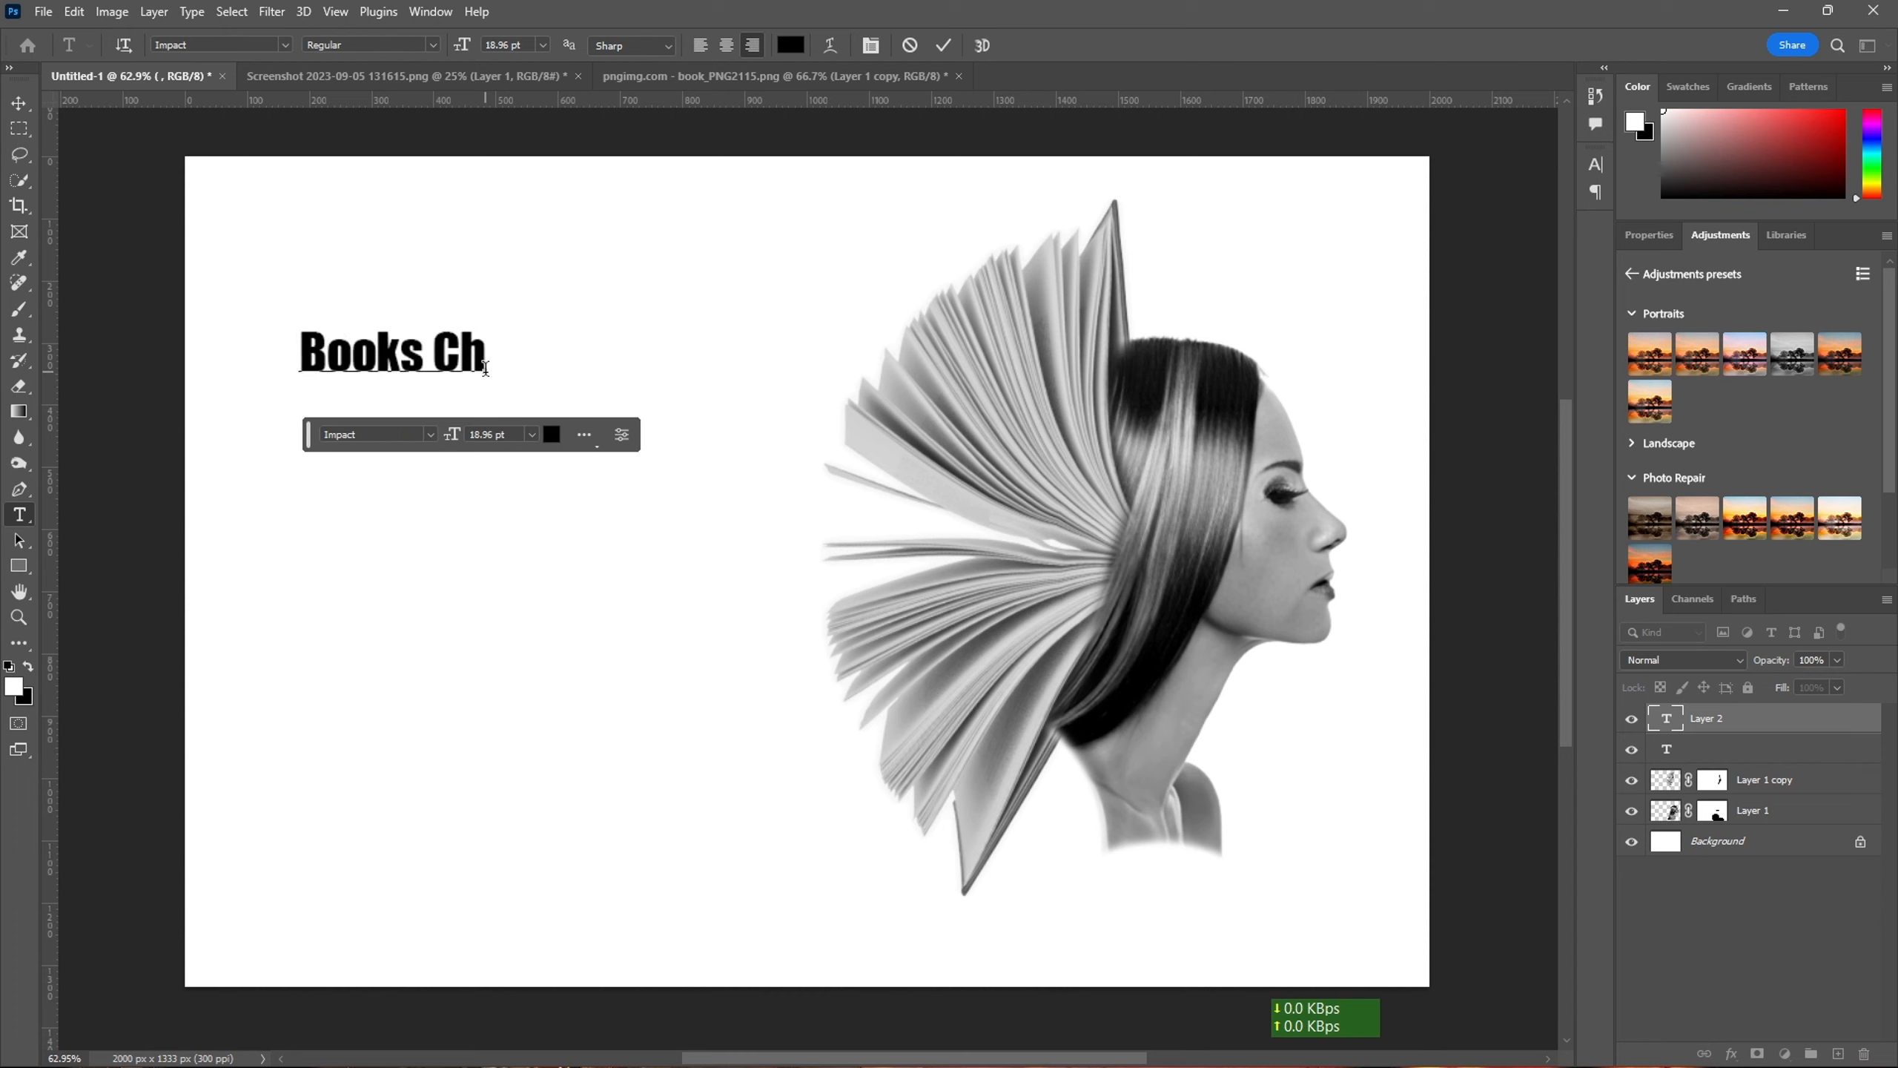
type("ange")
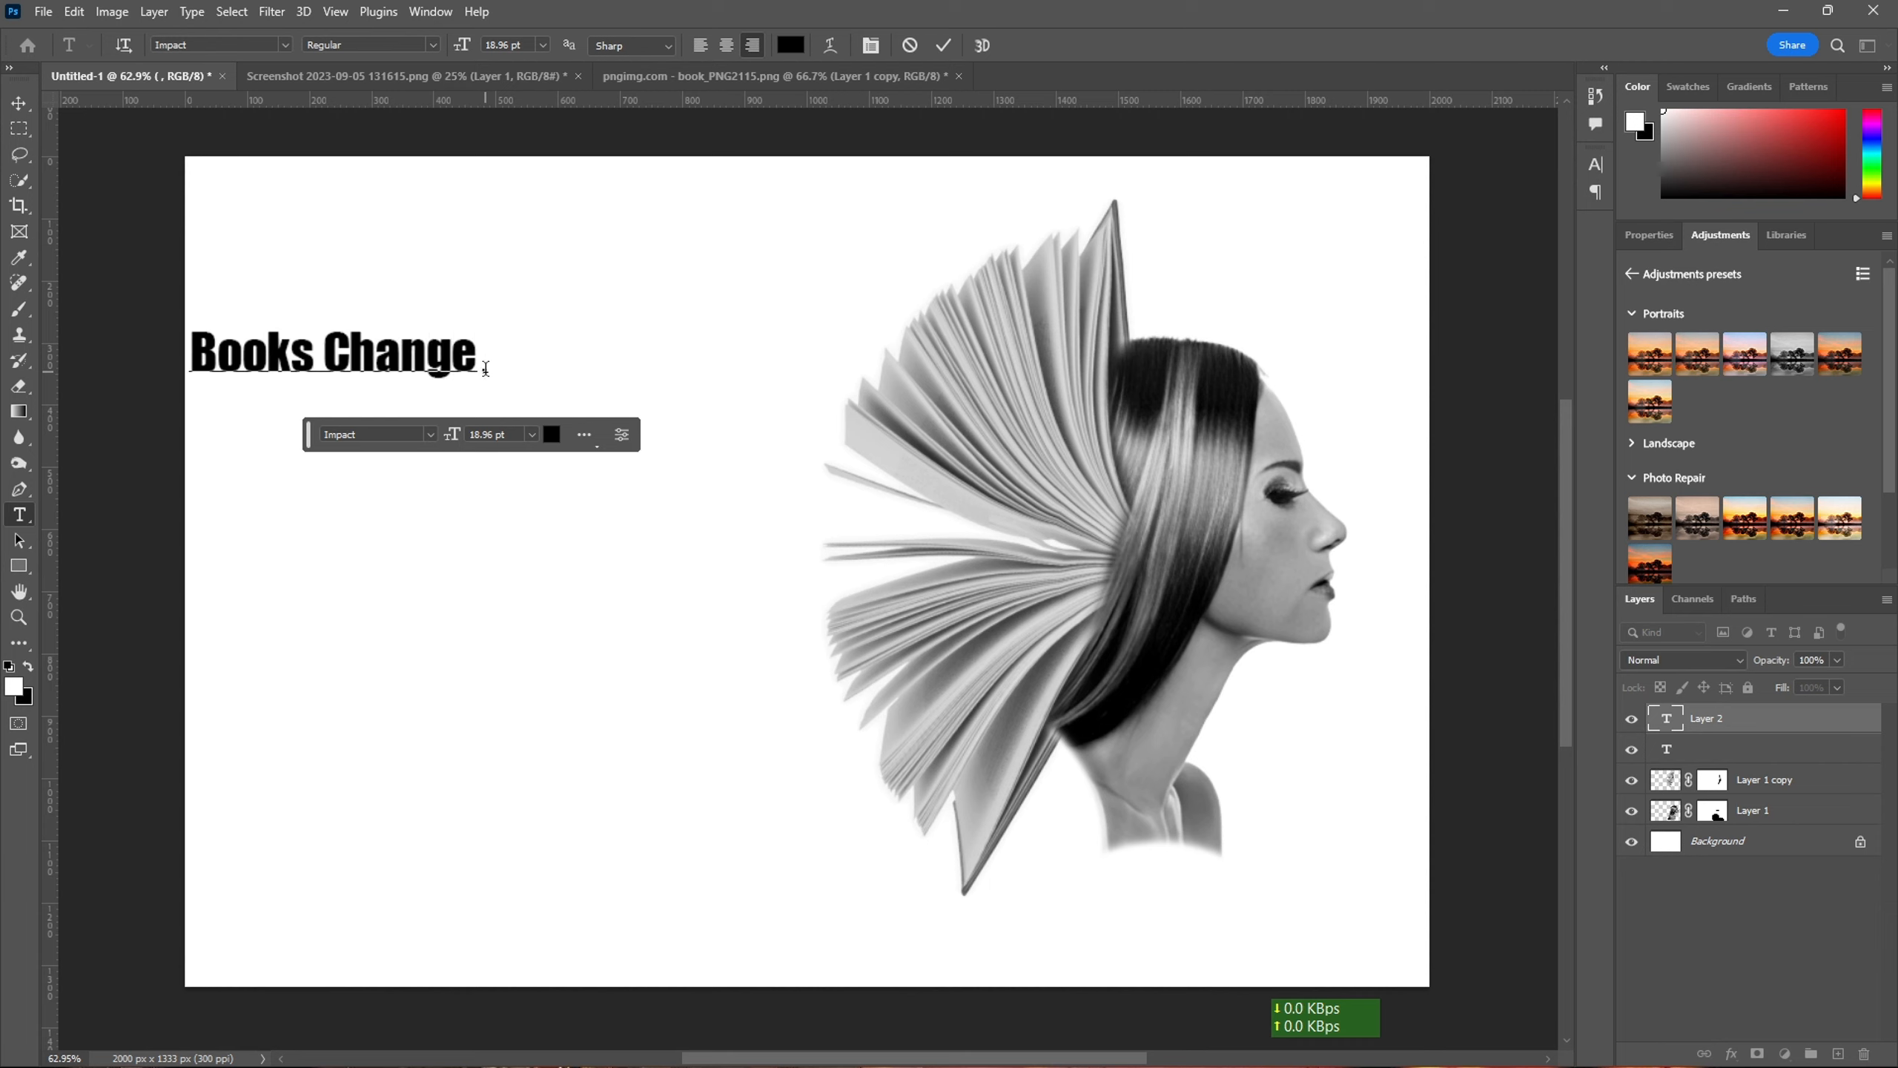
type(" the")
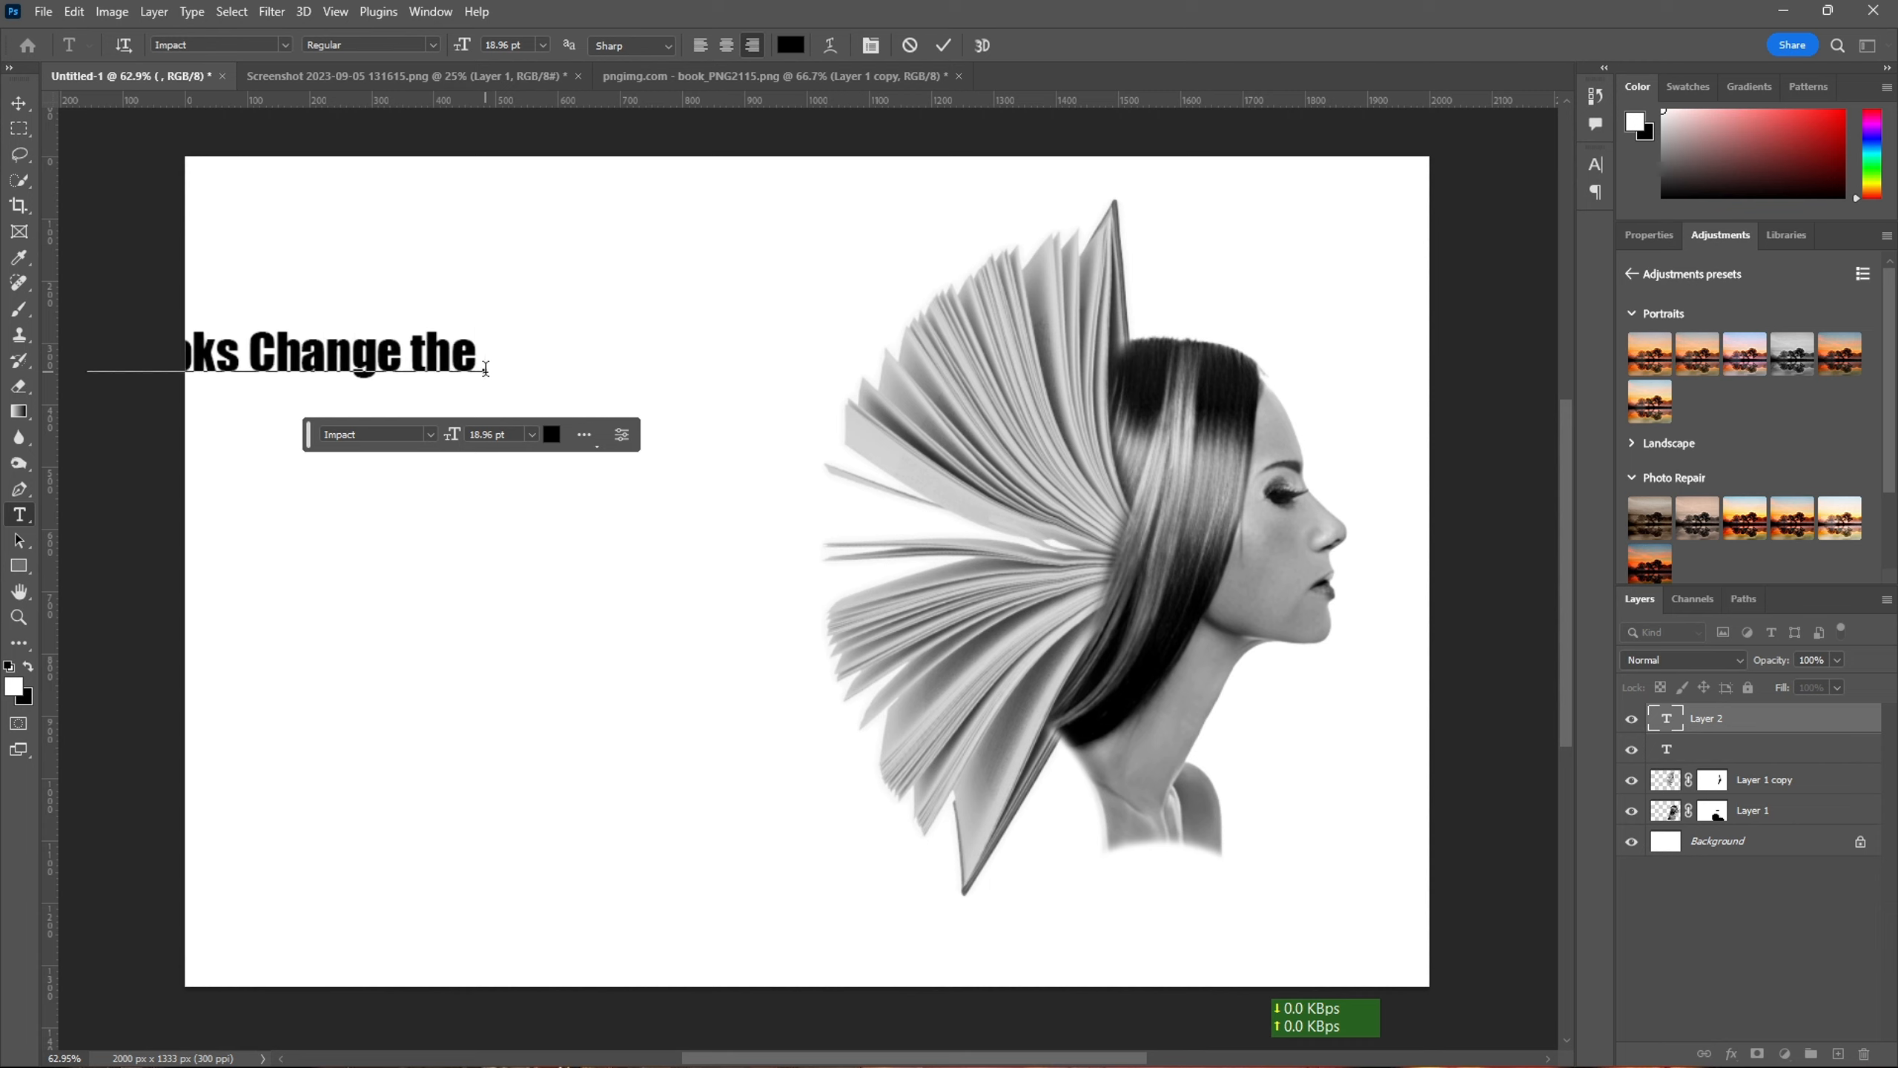
type(" Human B")
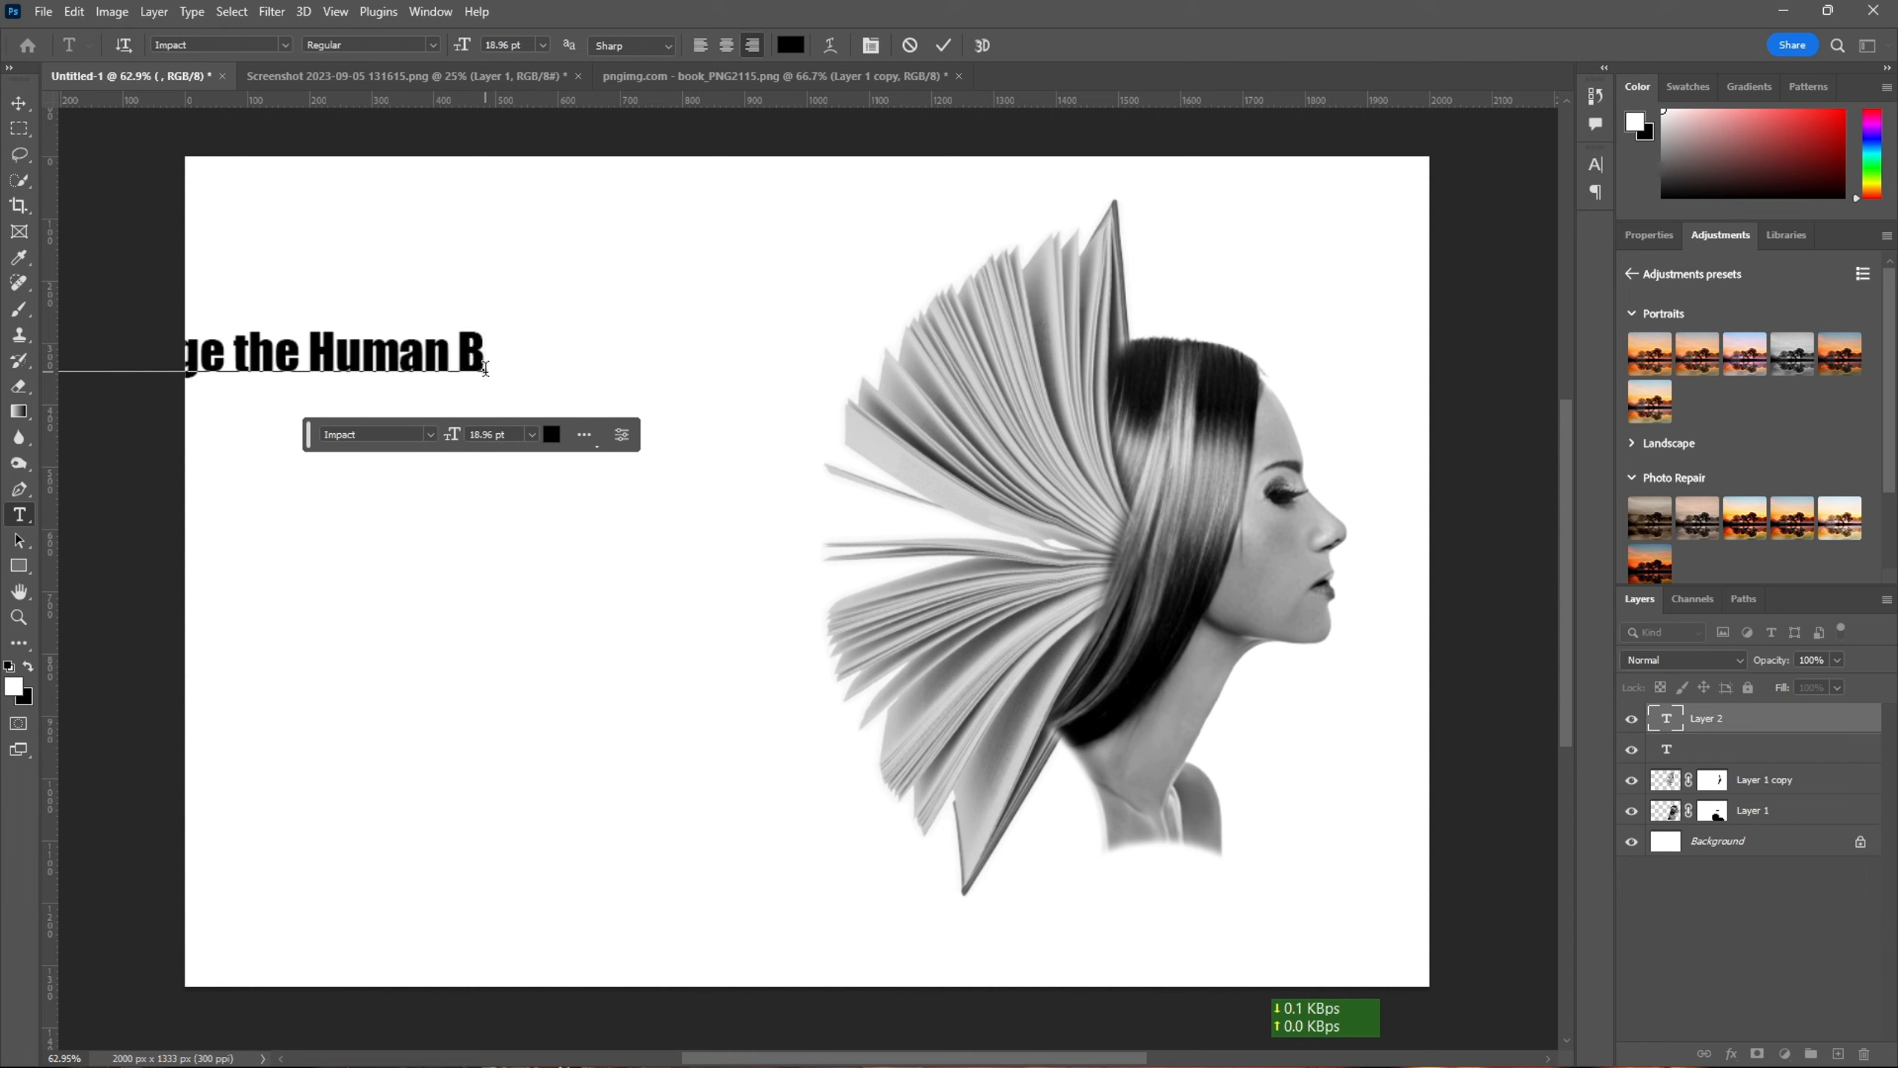
type("raon")
key("BackSpace")
key("BackSpace")
key("BackSpace")
type("ain")
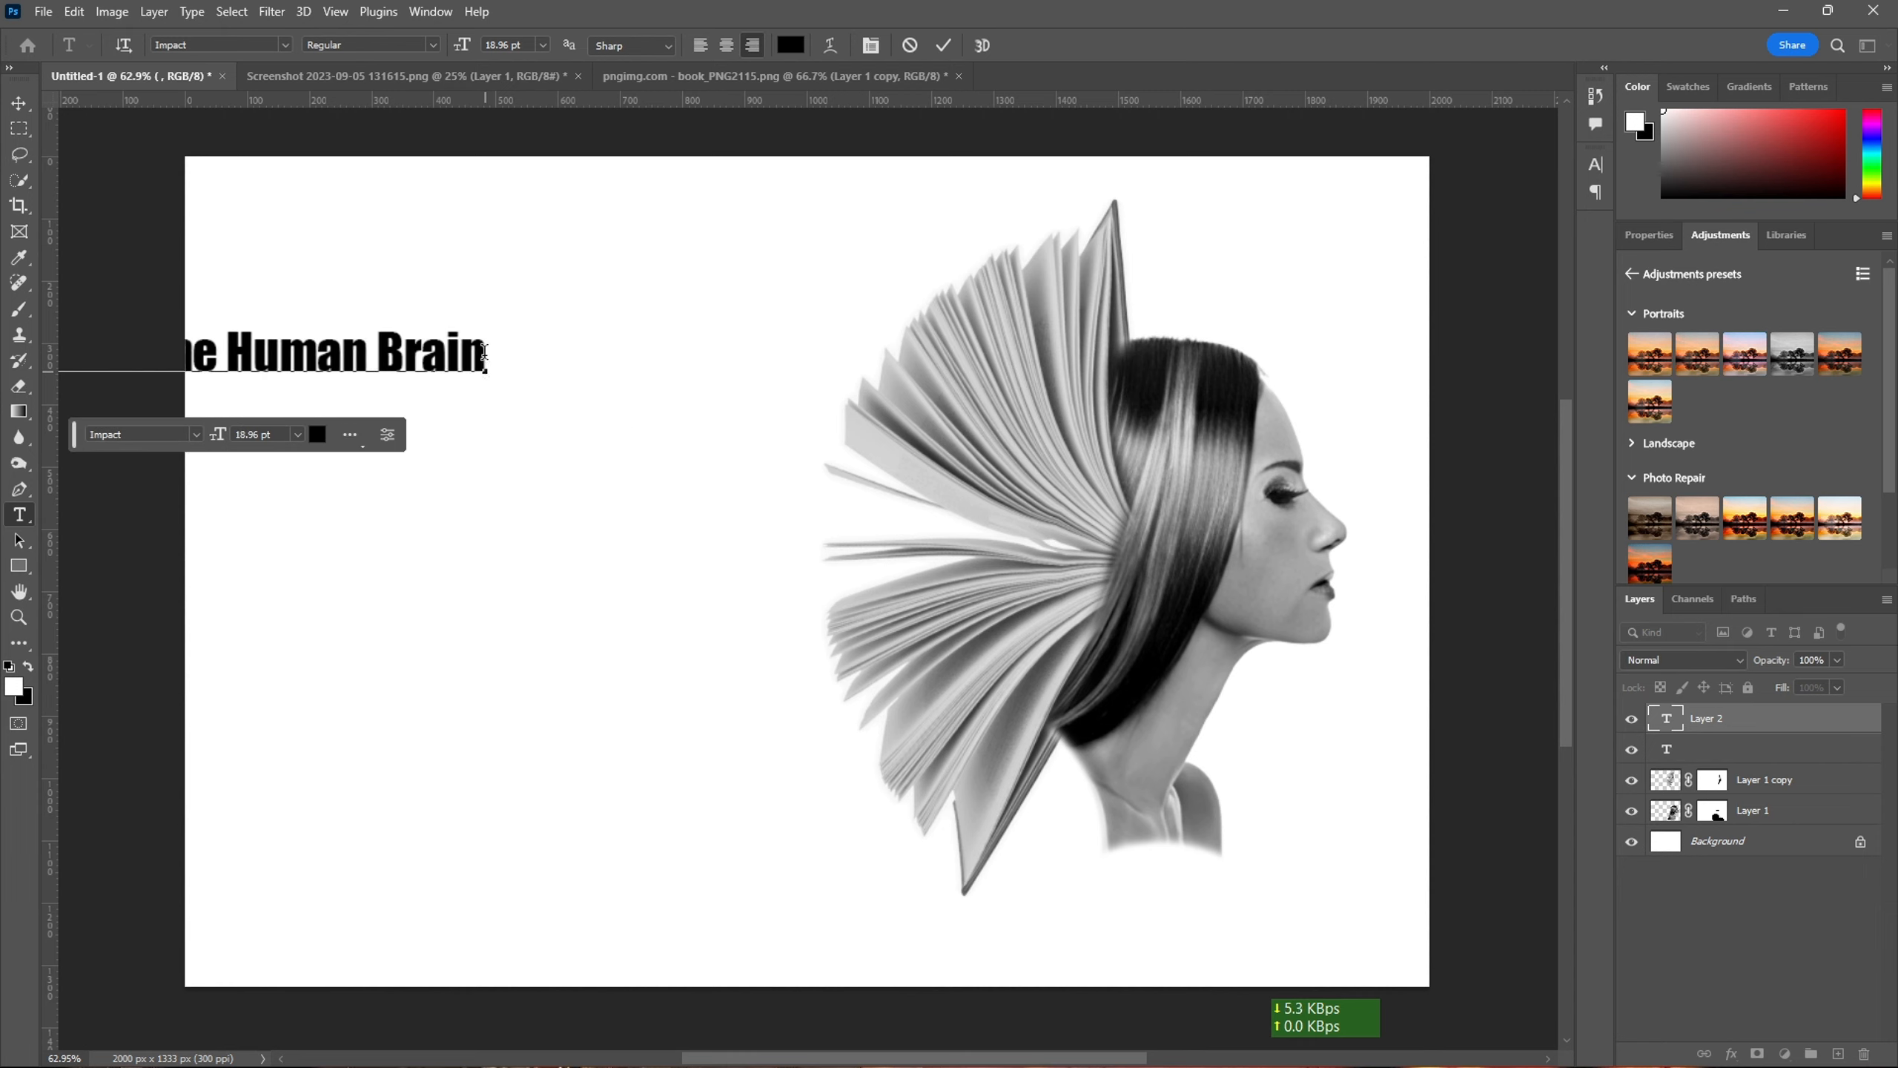
- Shift the title right so all of it lies on the canvas, and set its font size to 24 pt
left_click_drag(314, 370, 747, 357)
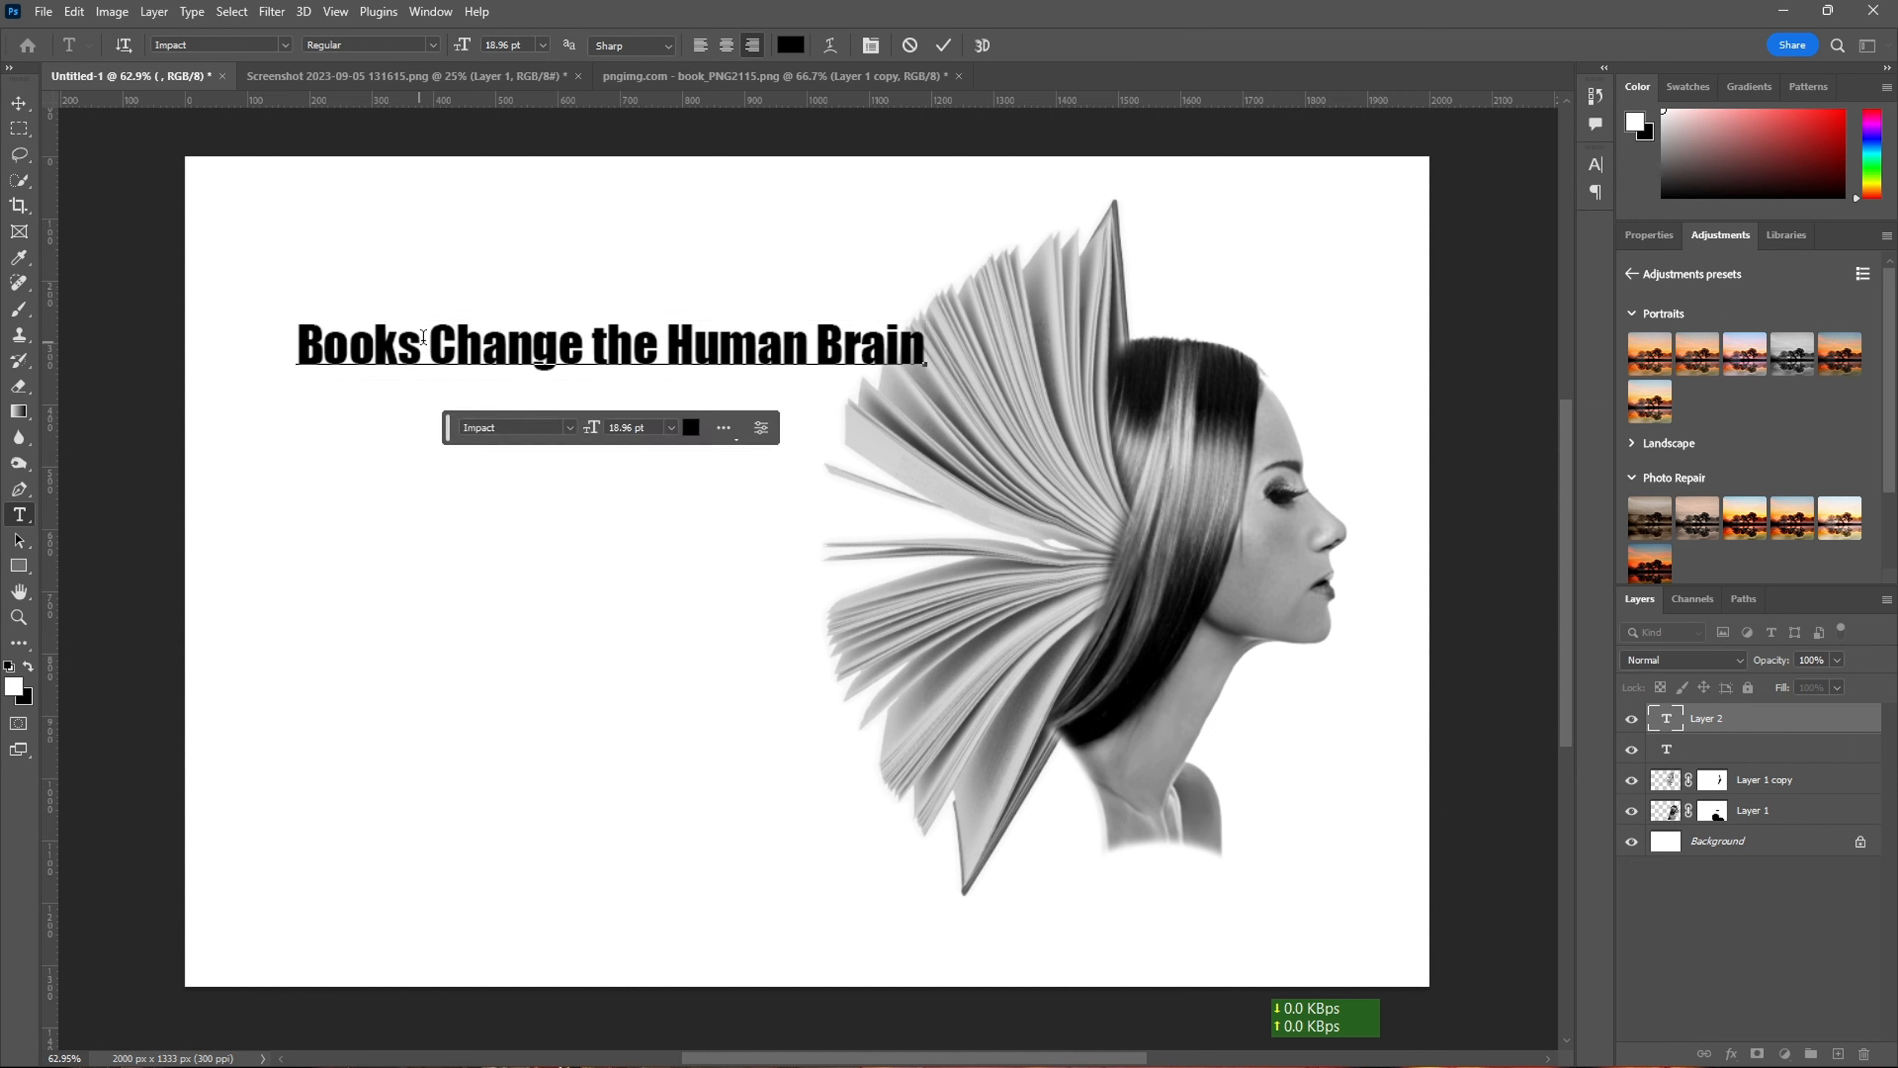
left_click(551, 50)
left_click(546, 232)
left_click_drag(922, 345, 404, 187)
left_click(543, 45)
left_click(538, 215)
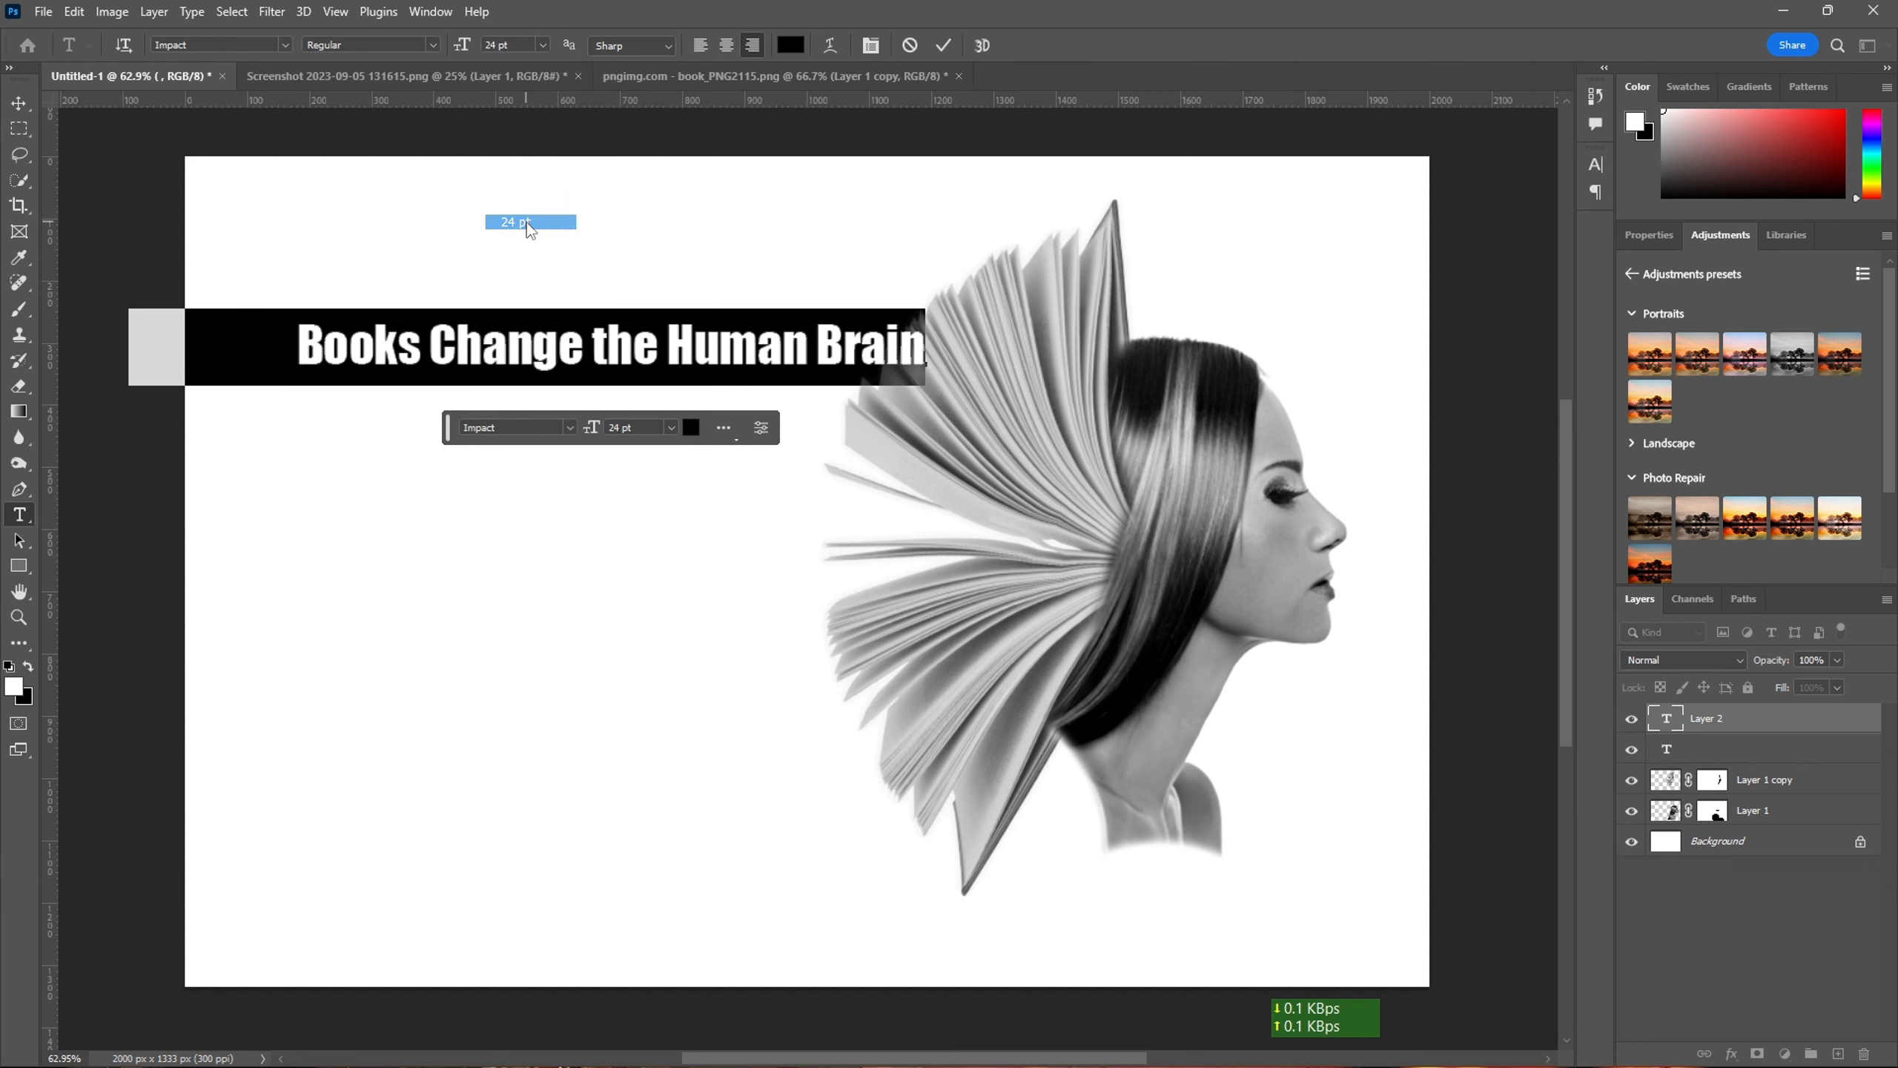
- Break the title into four right-aligned lines: "Books", "Change", "the Human" and "Brain"
left_click(302, 341)
key("Return")
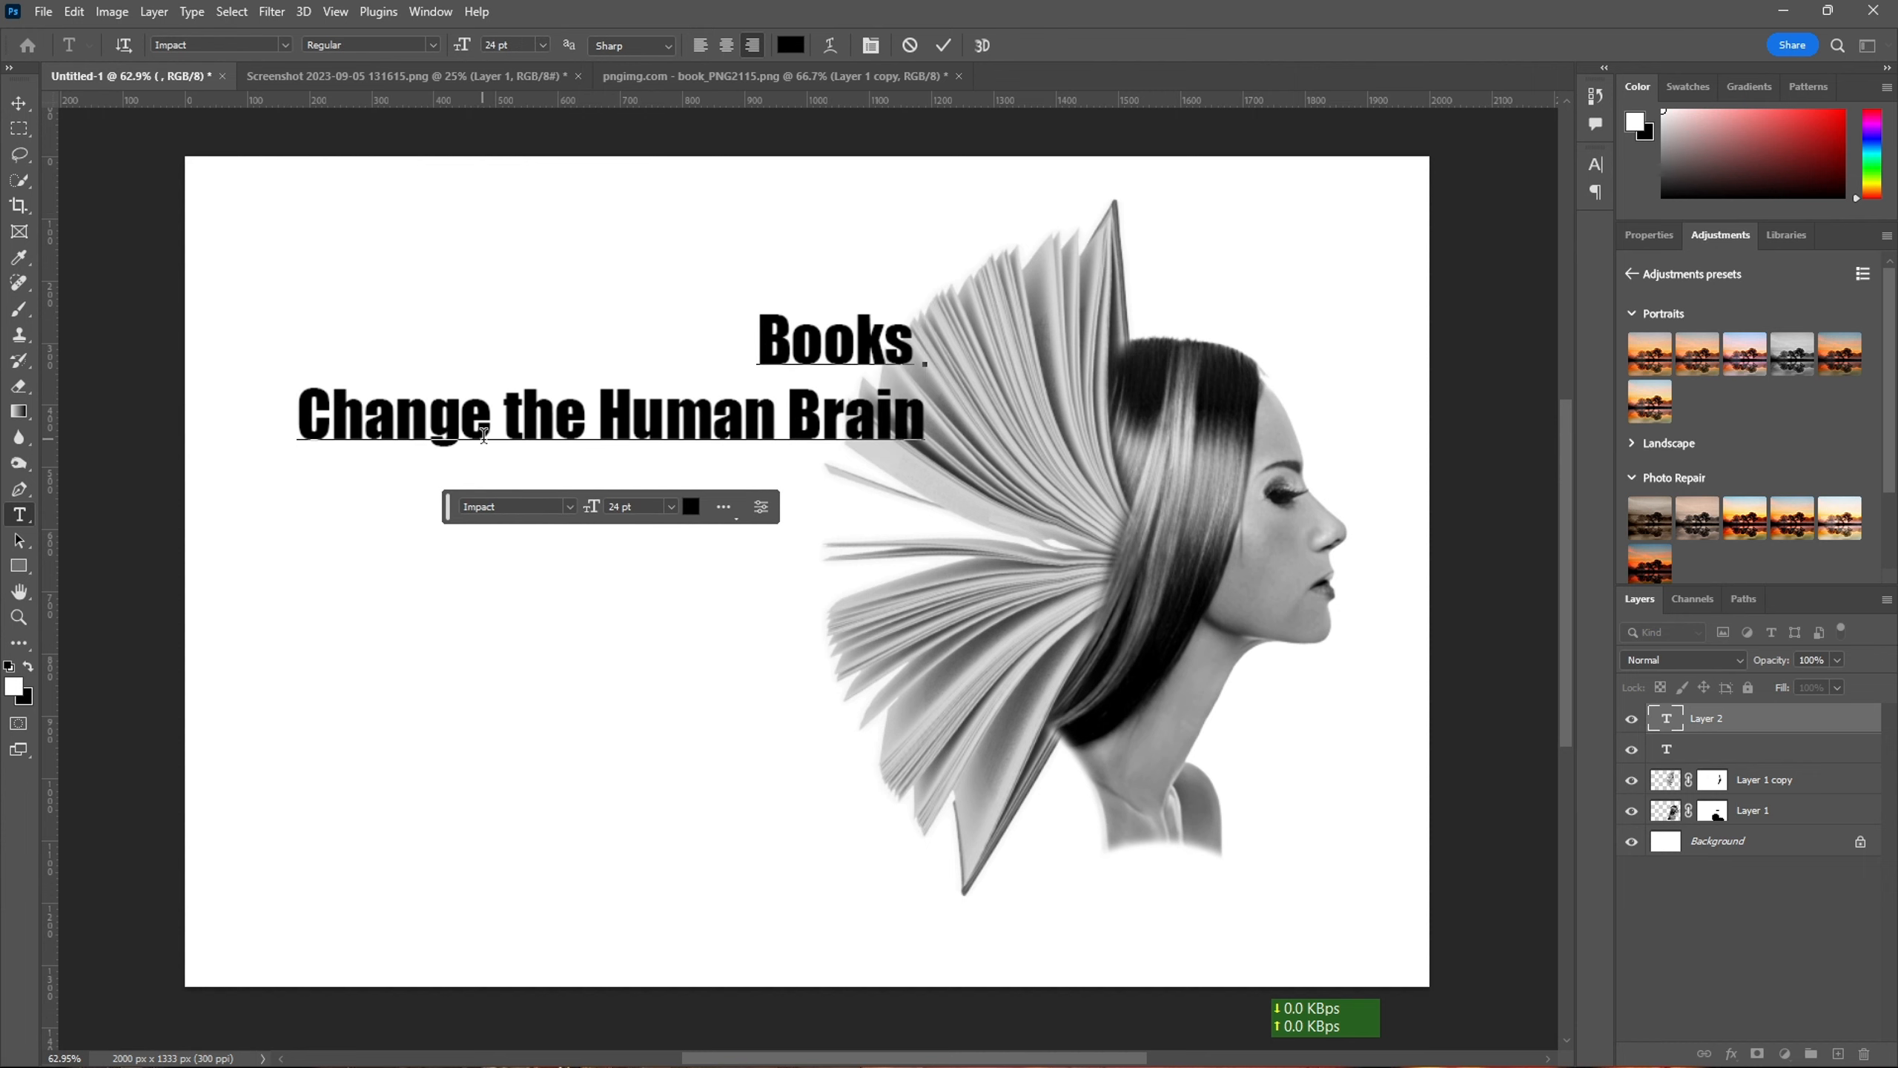
key("Return")
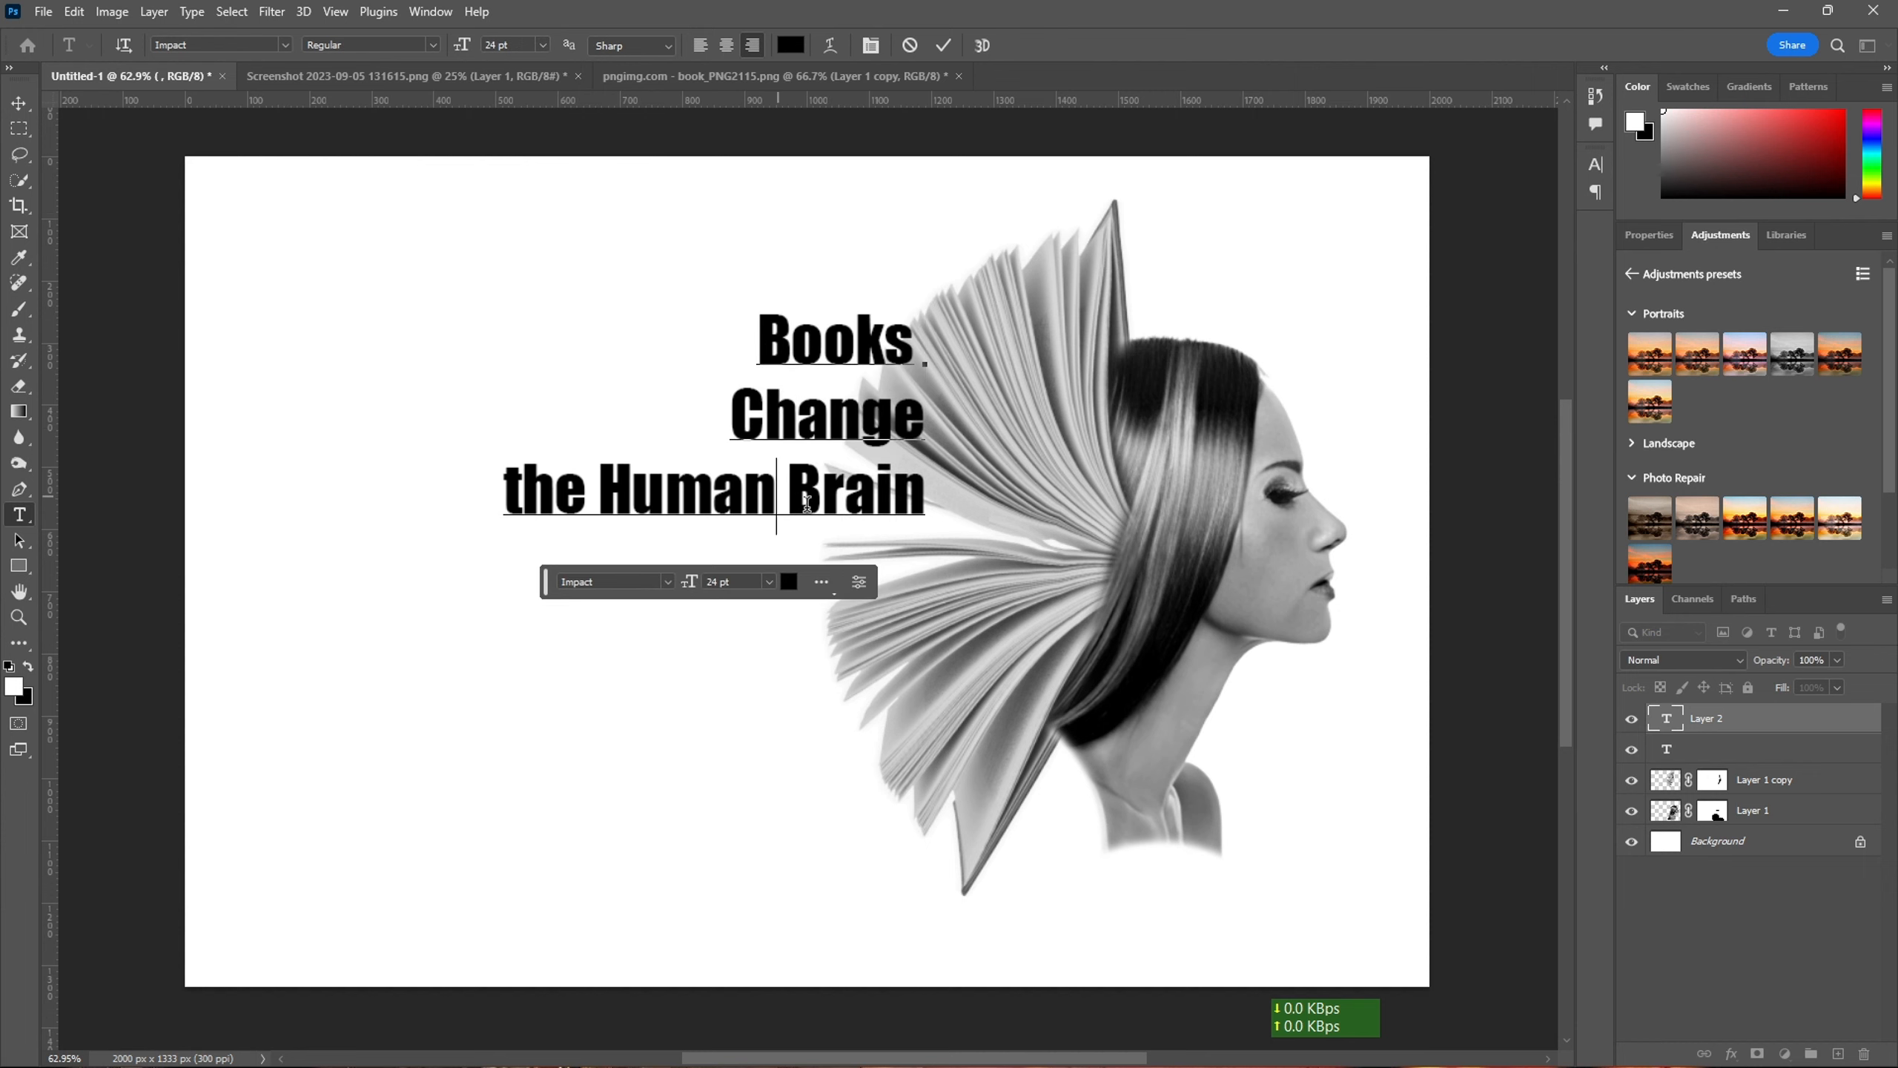
key("Return")
key("BackSpace")
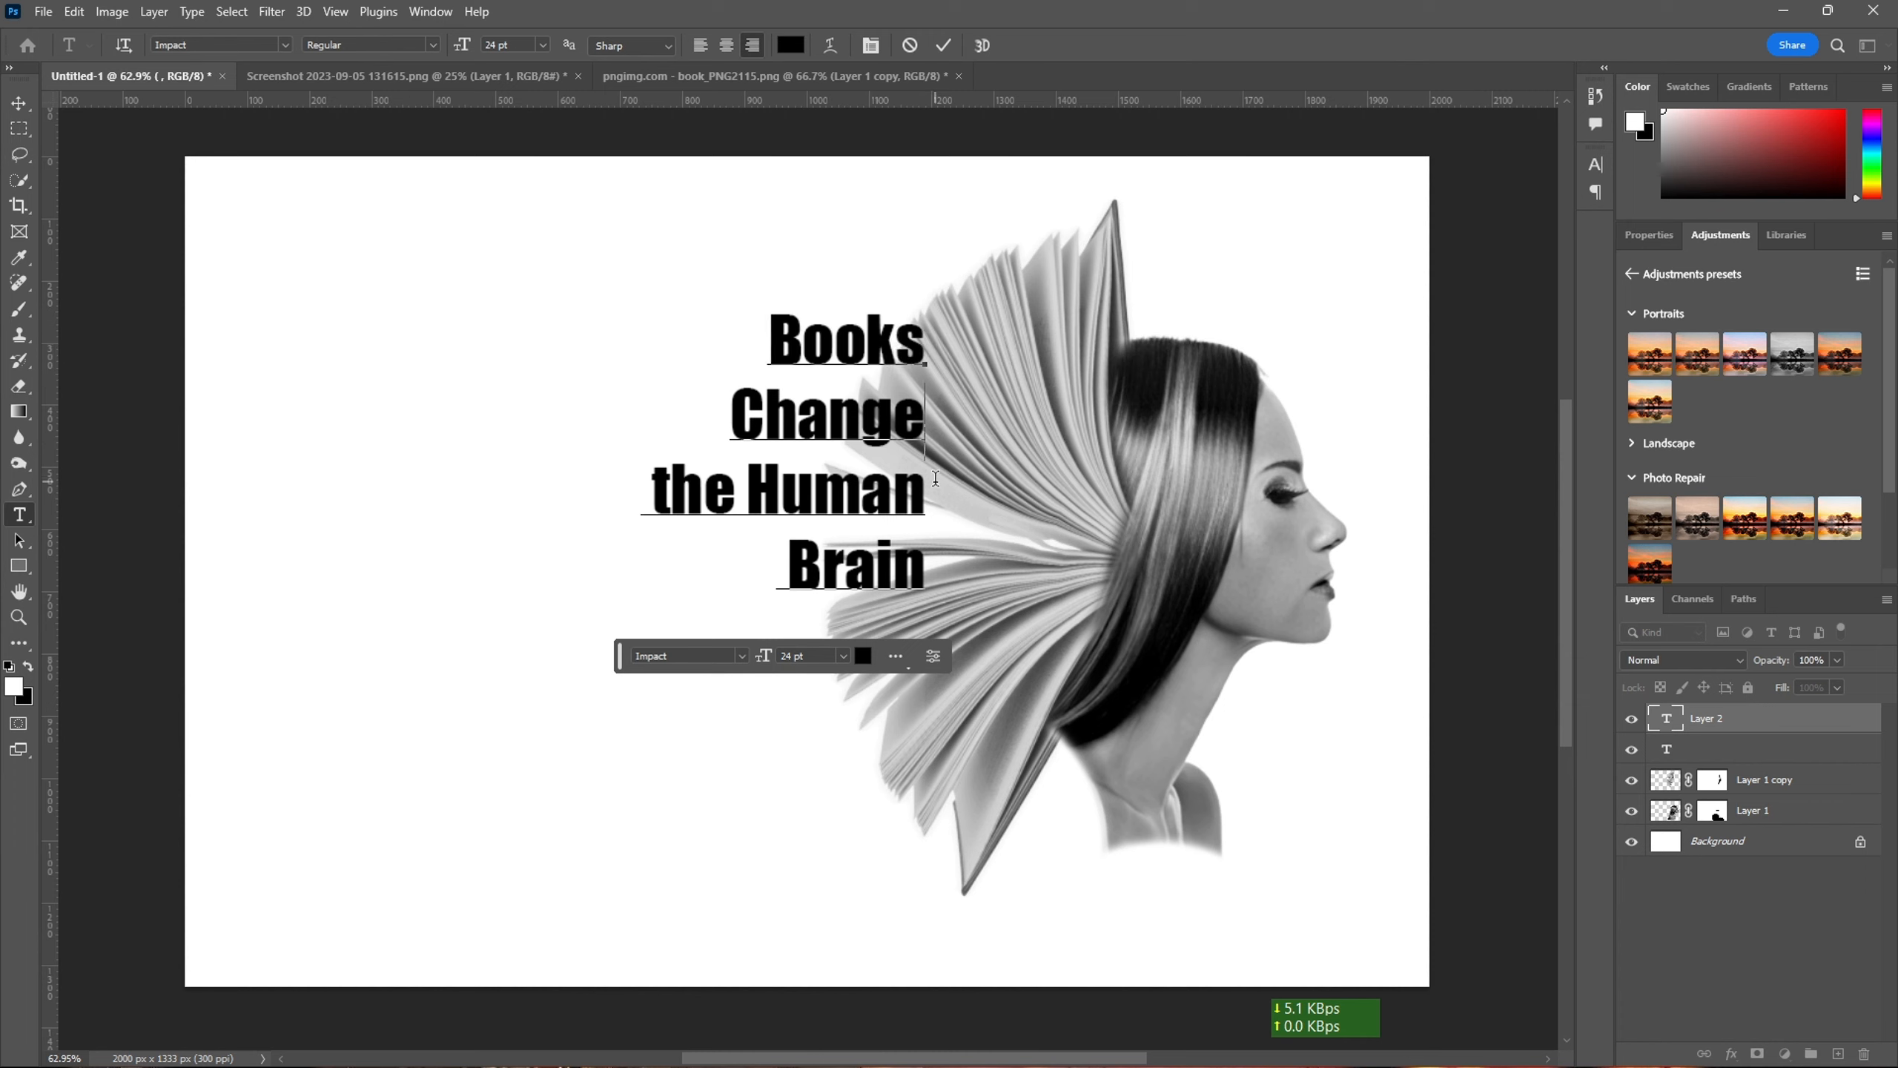
left_click(927, 574)
- Enlarge the four-line title to about 50.36 pt and position it in the blank area clear of the book pages
left_click_drag(867, 423, 631, 426)
left_click_drag(691, 621, 837, 811)
left_click_drag(665, 554, 551, 514)
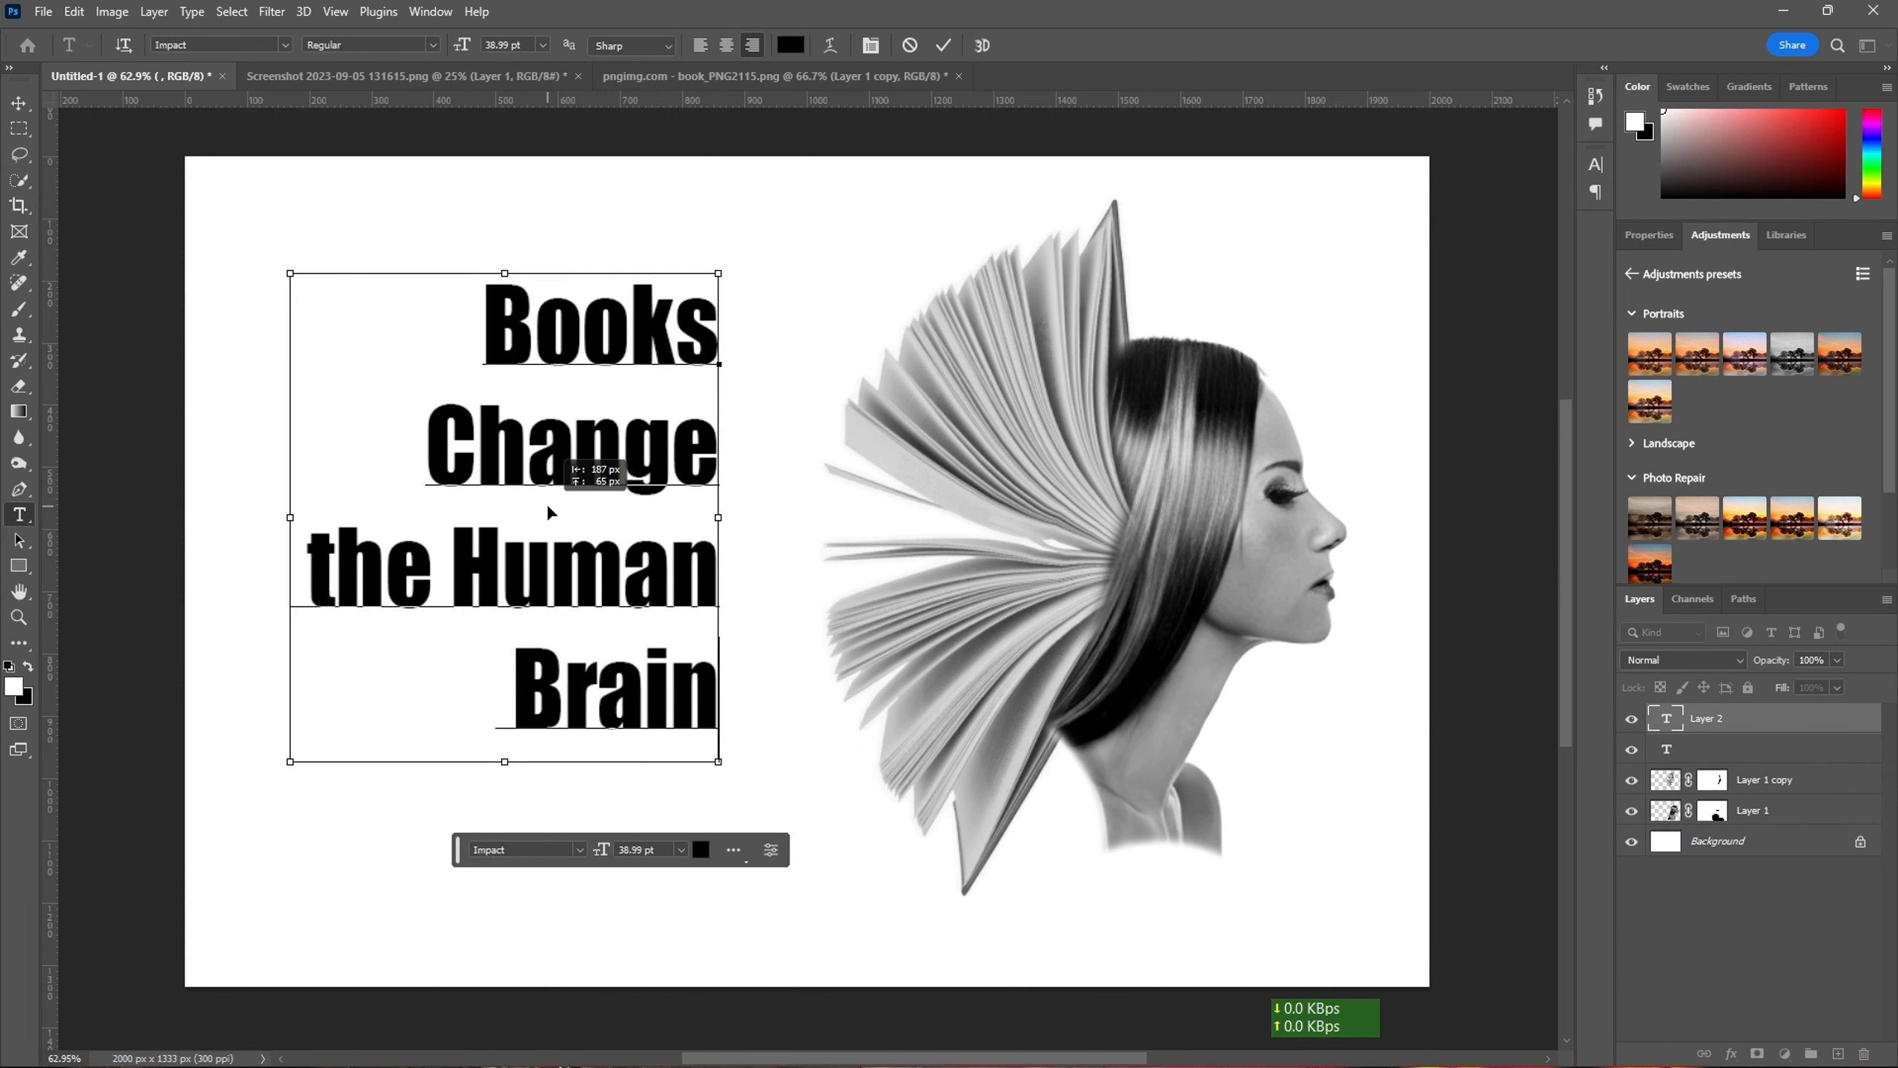
left_click_drag(730, 775, 811, 915)
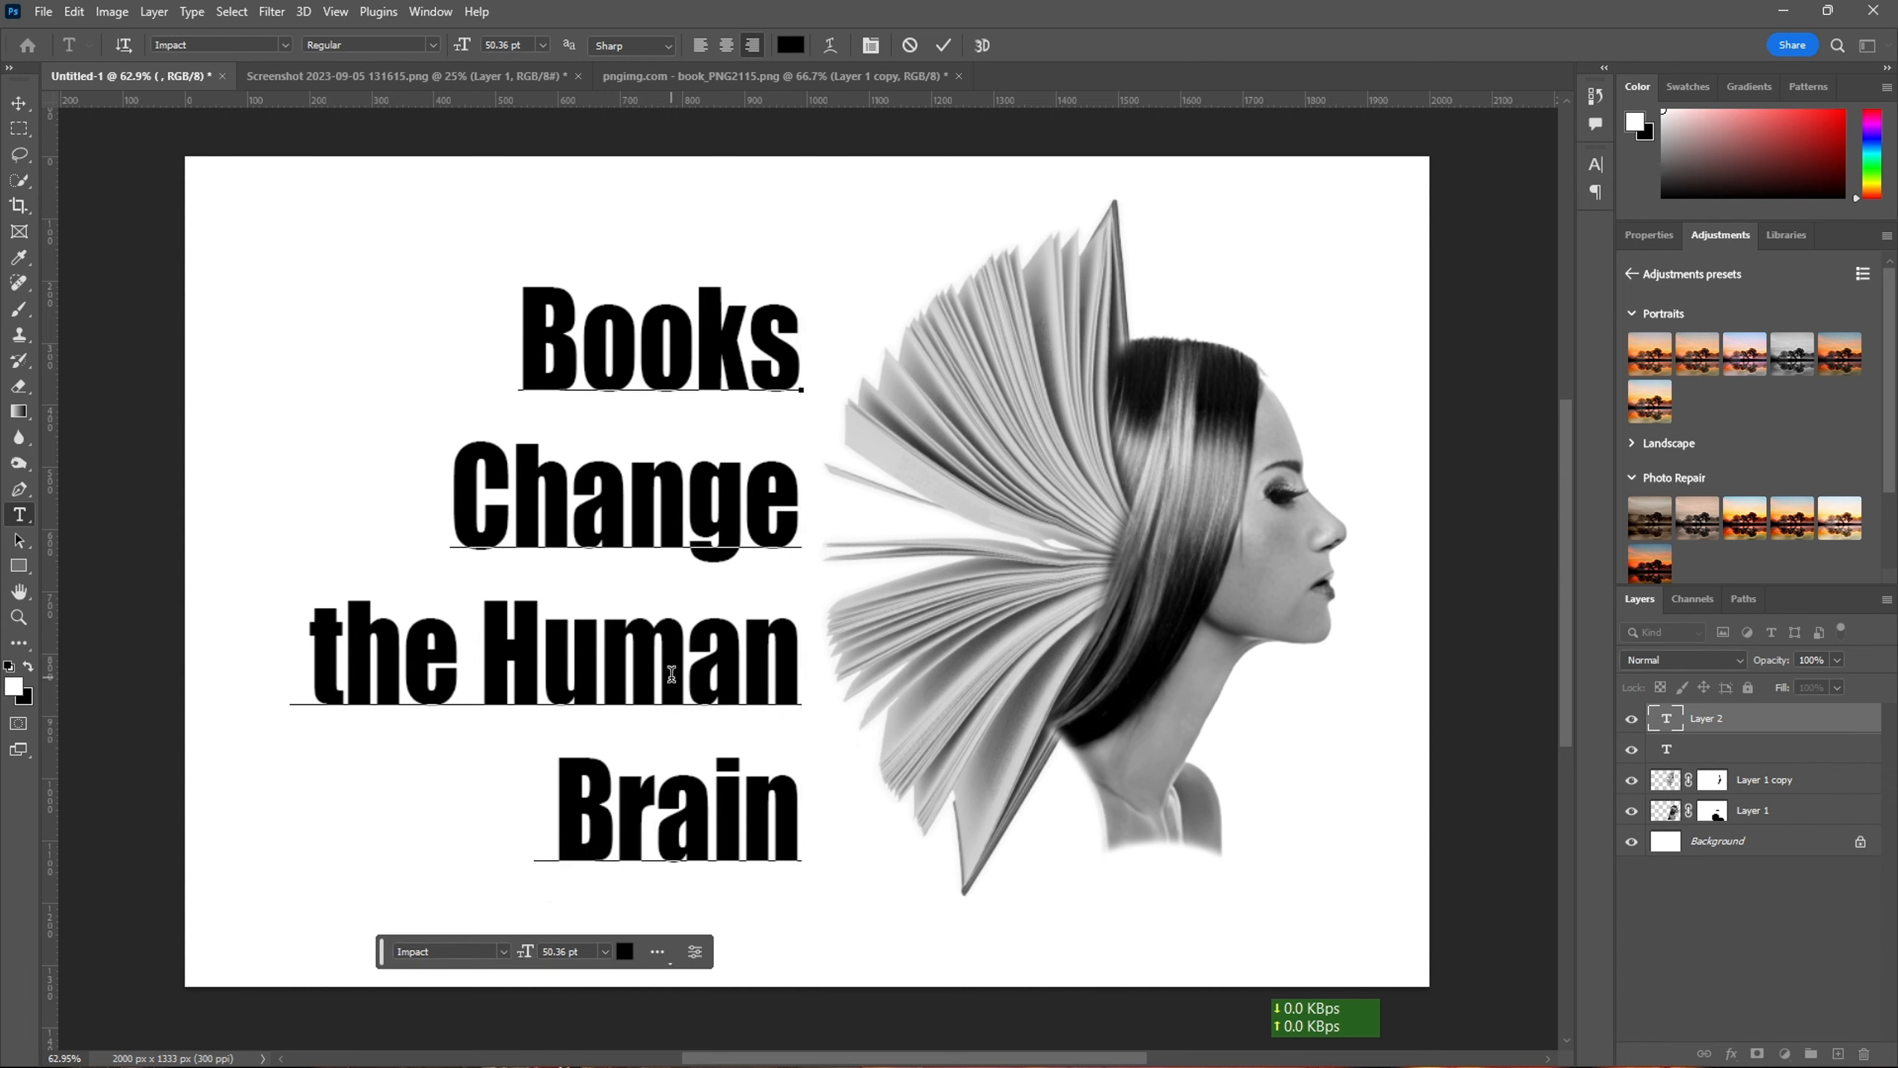
left_click_drag(673, 684, 611, 656)
- Touch up the neck edge below the hair tip by painting white on the woman layer's mask, at 38% and then 100% opacity
scroll(978, 656, "up", 1)
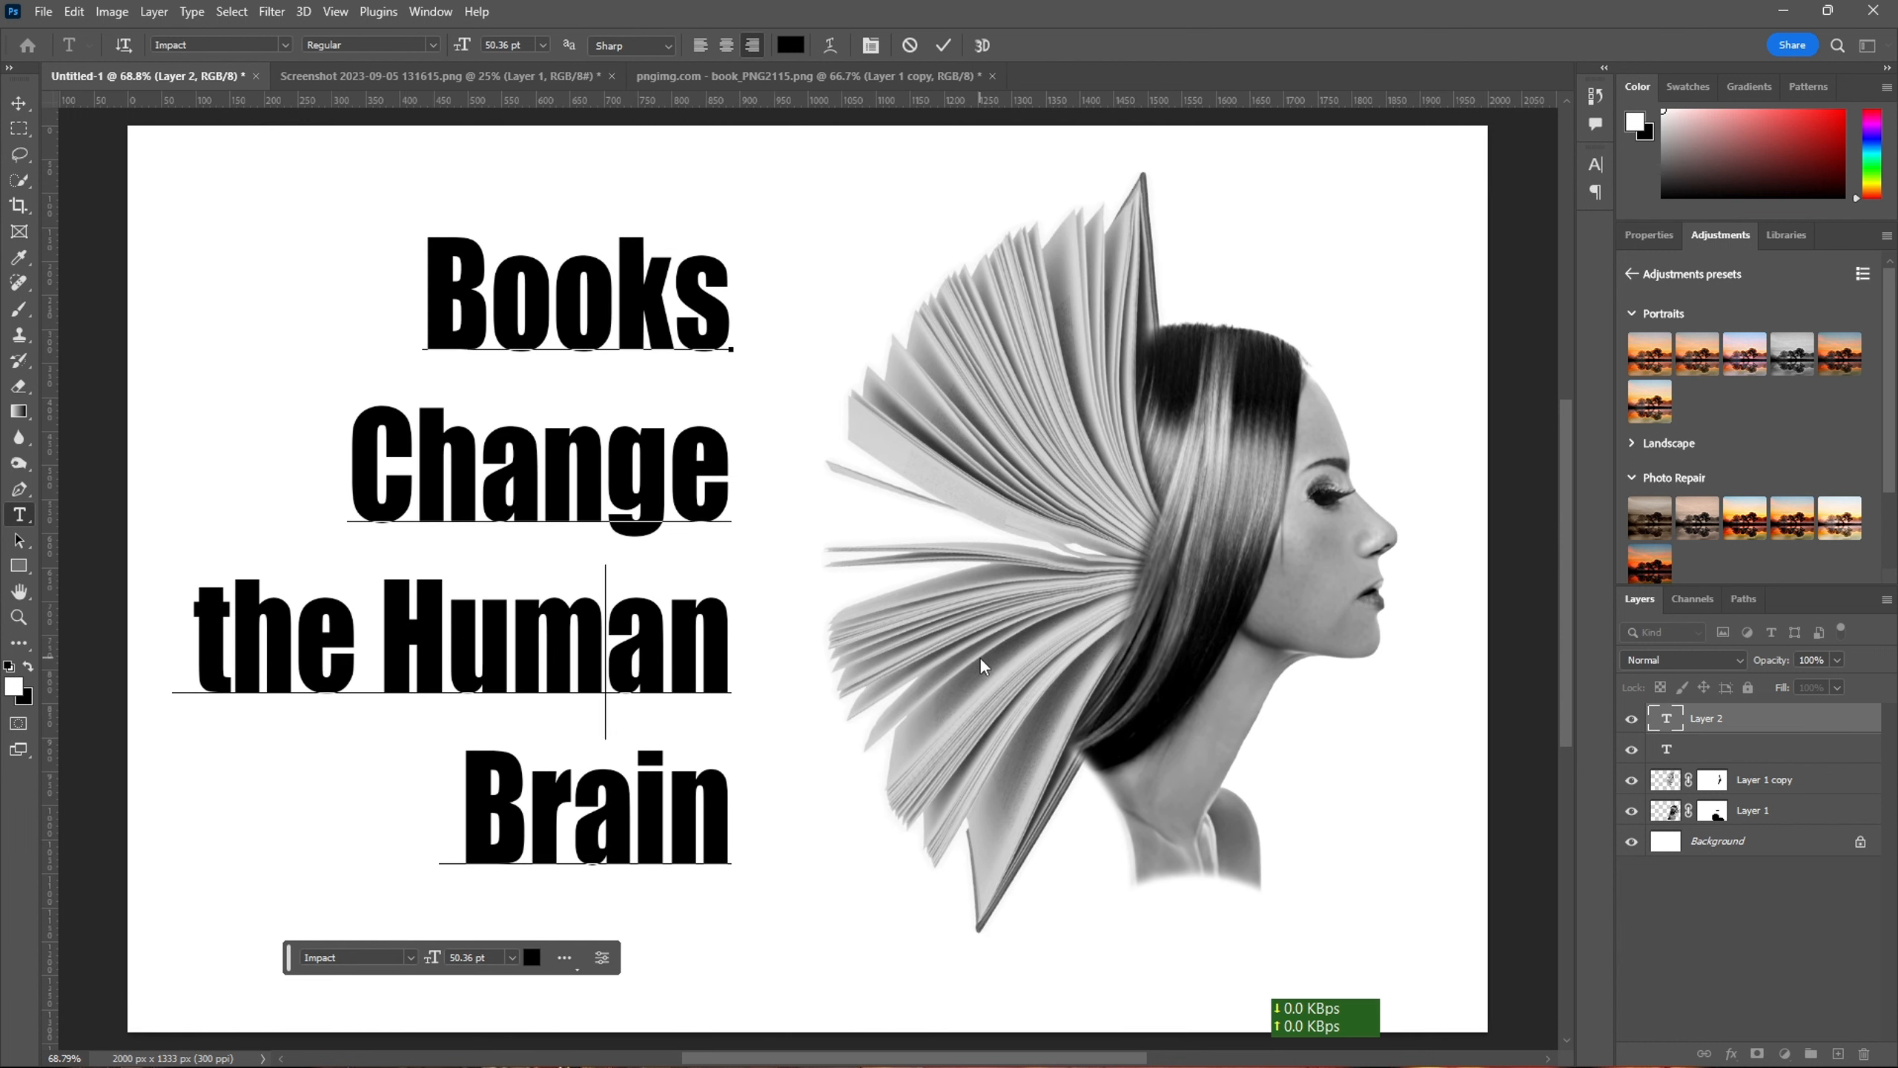
scroll(963, 654, "down", 3)
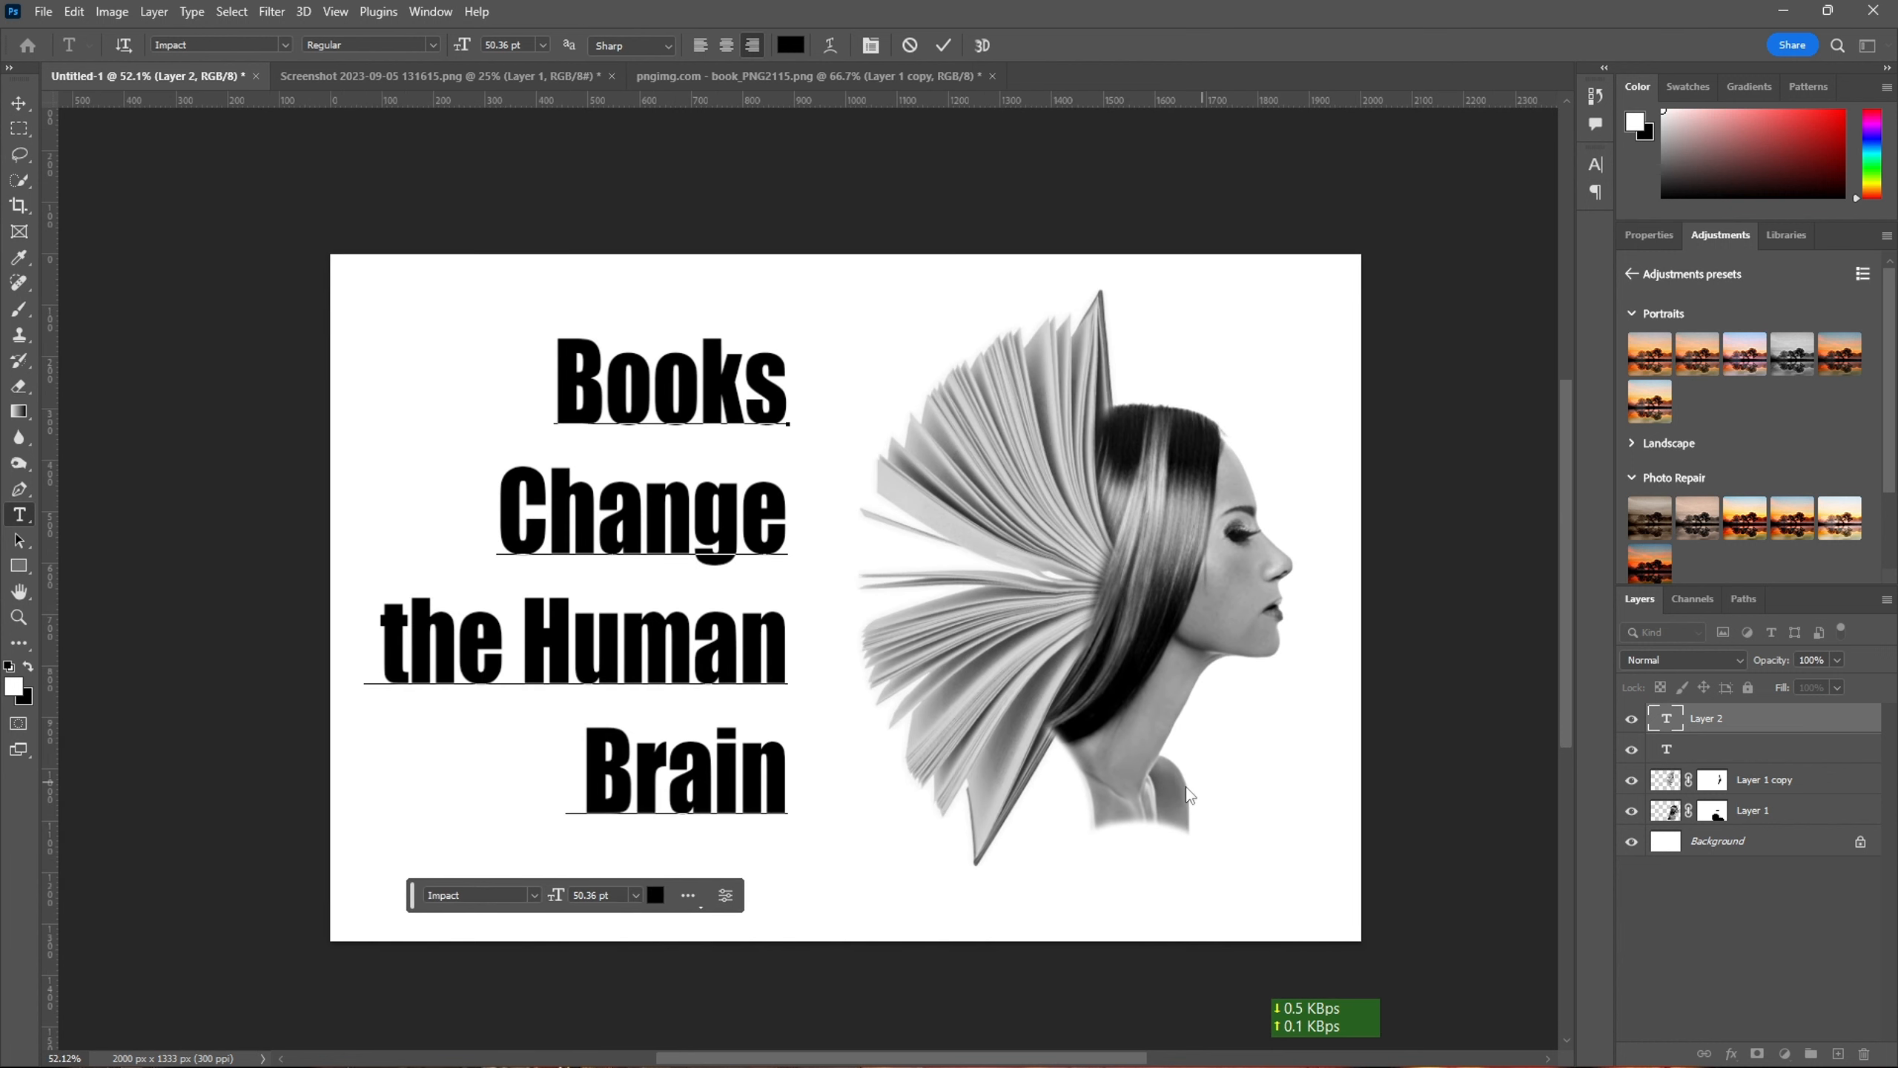
left_click(1711, 810)
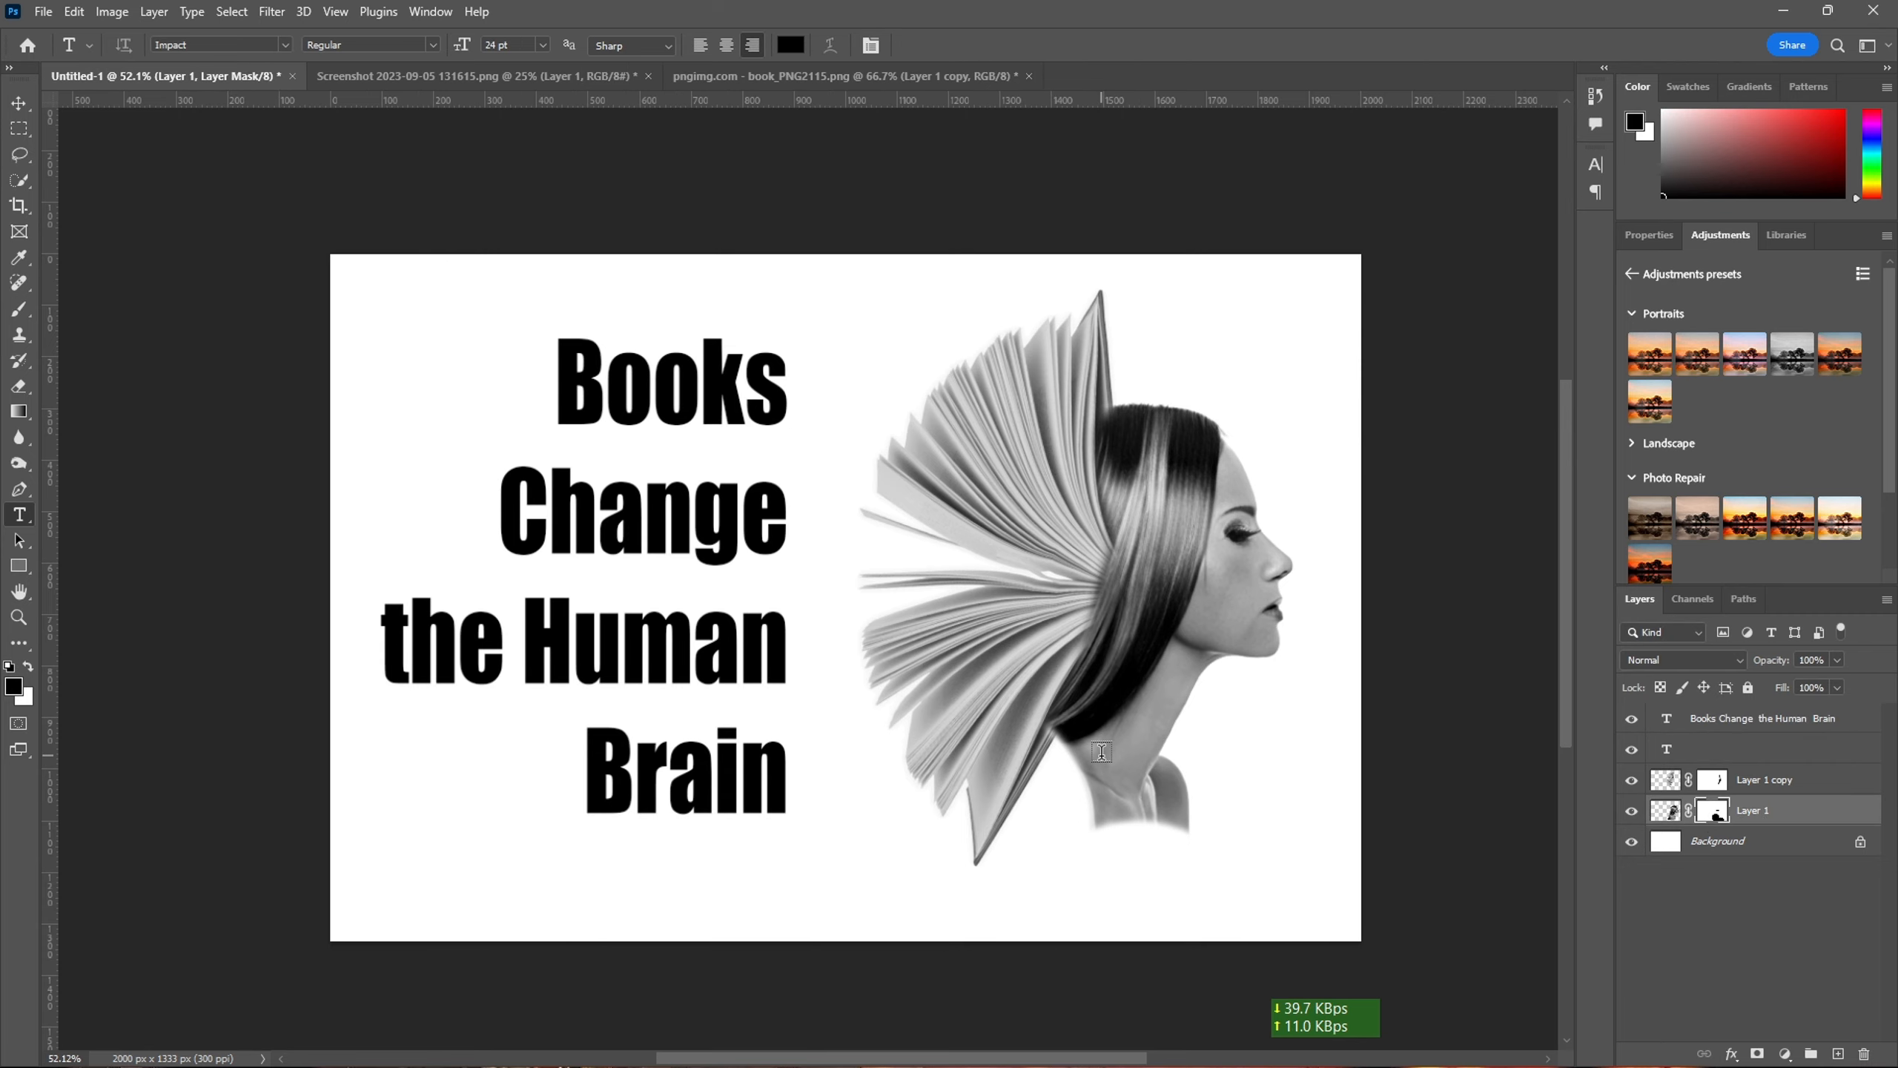
scroll(1053, 740, "up", 5)
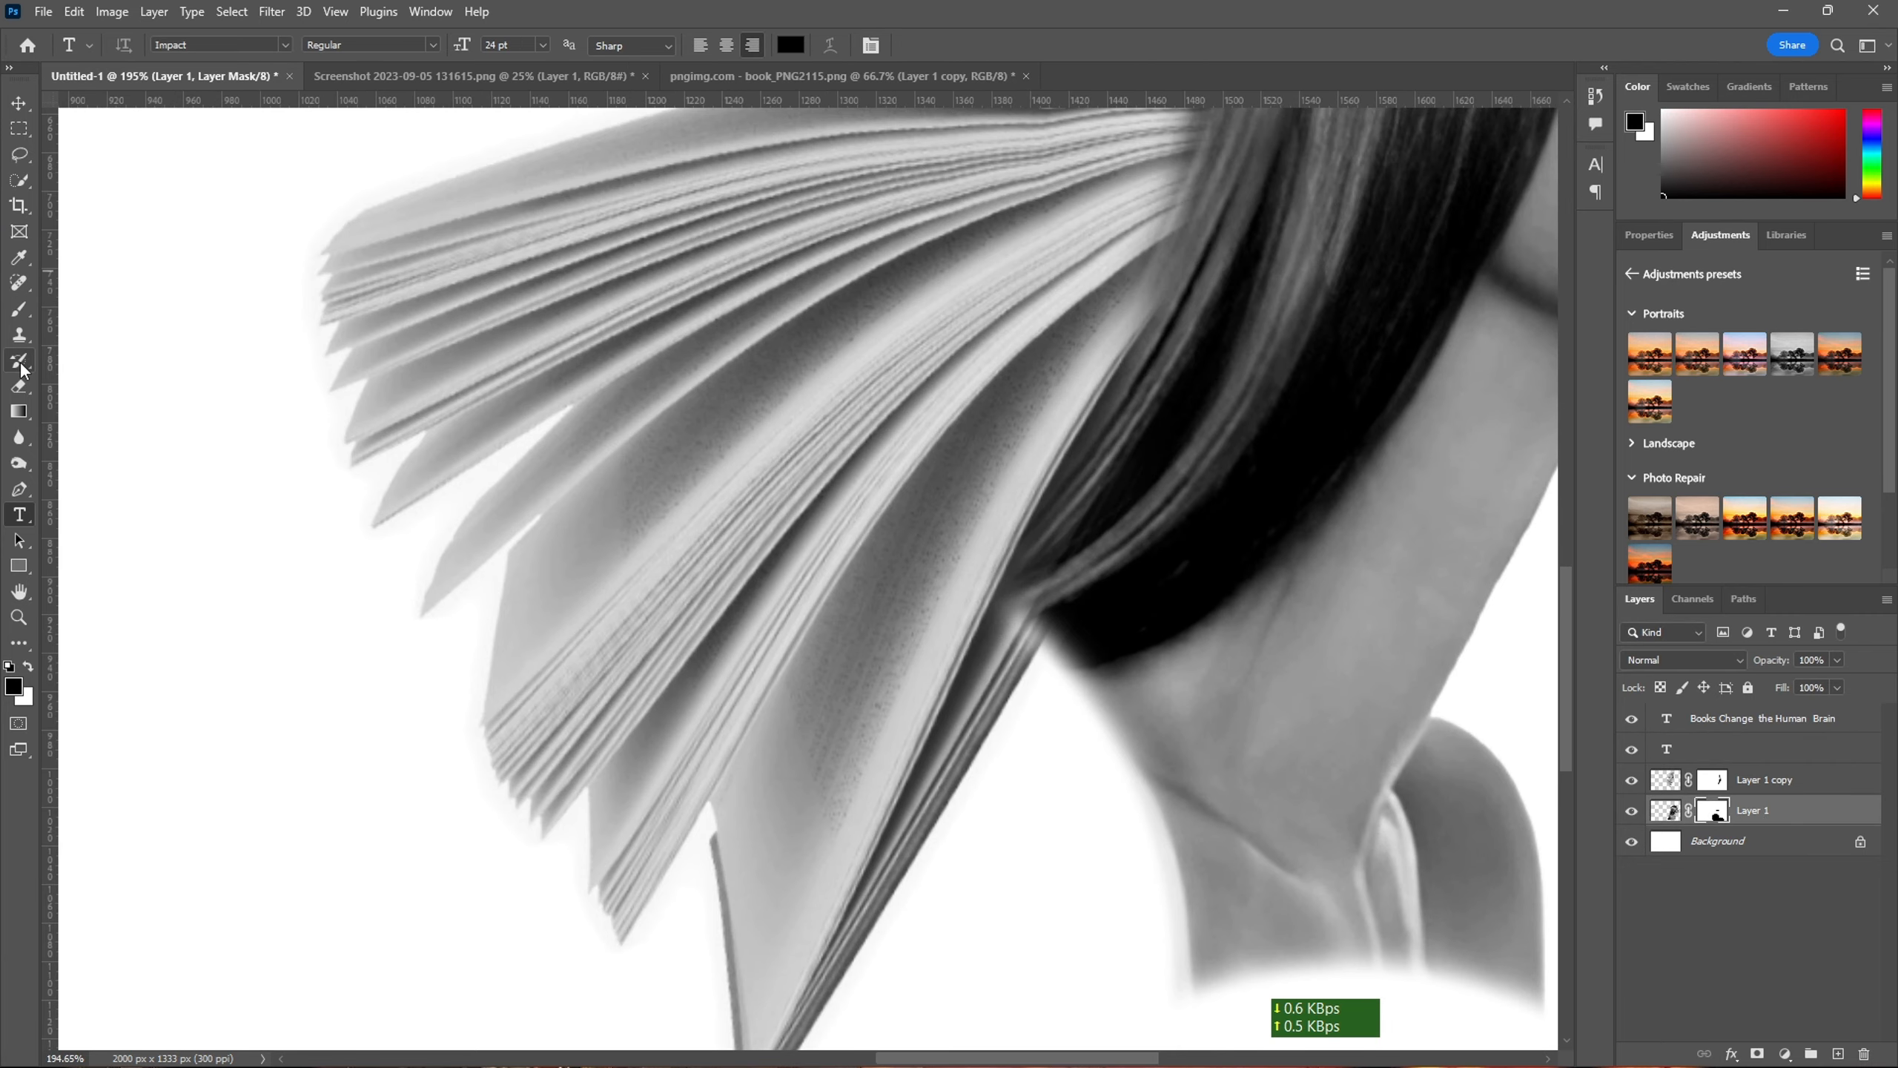
left_click(16, 314)
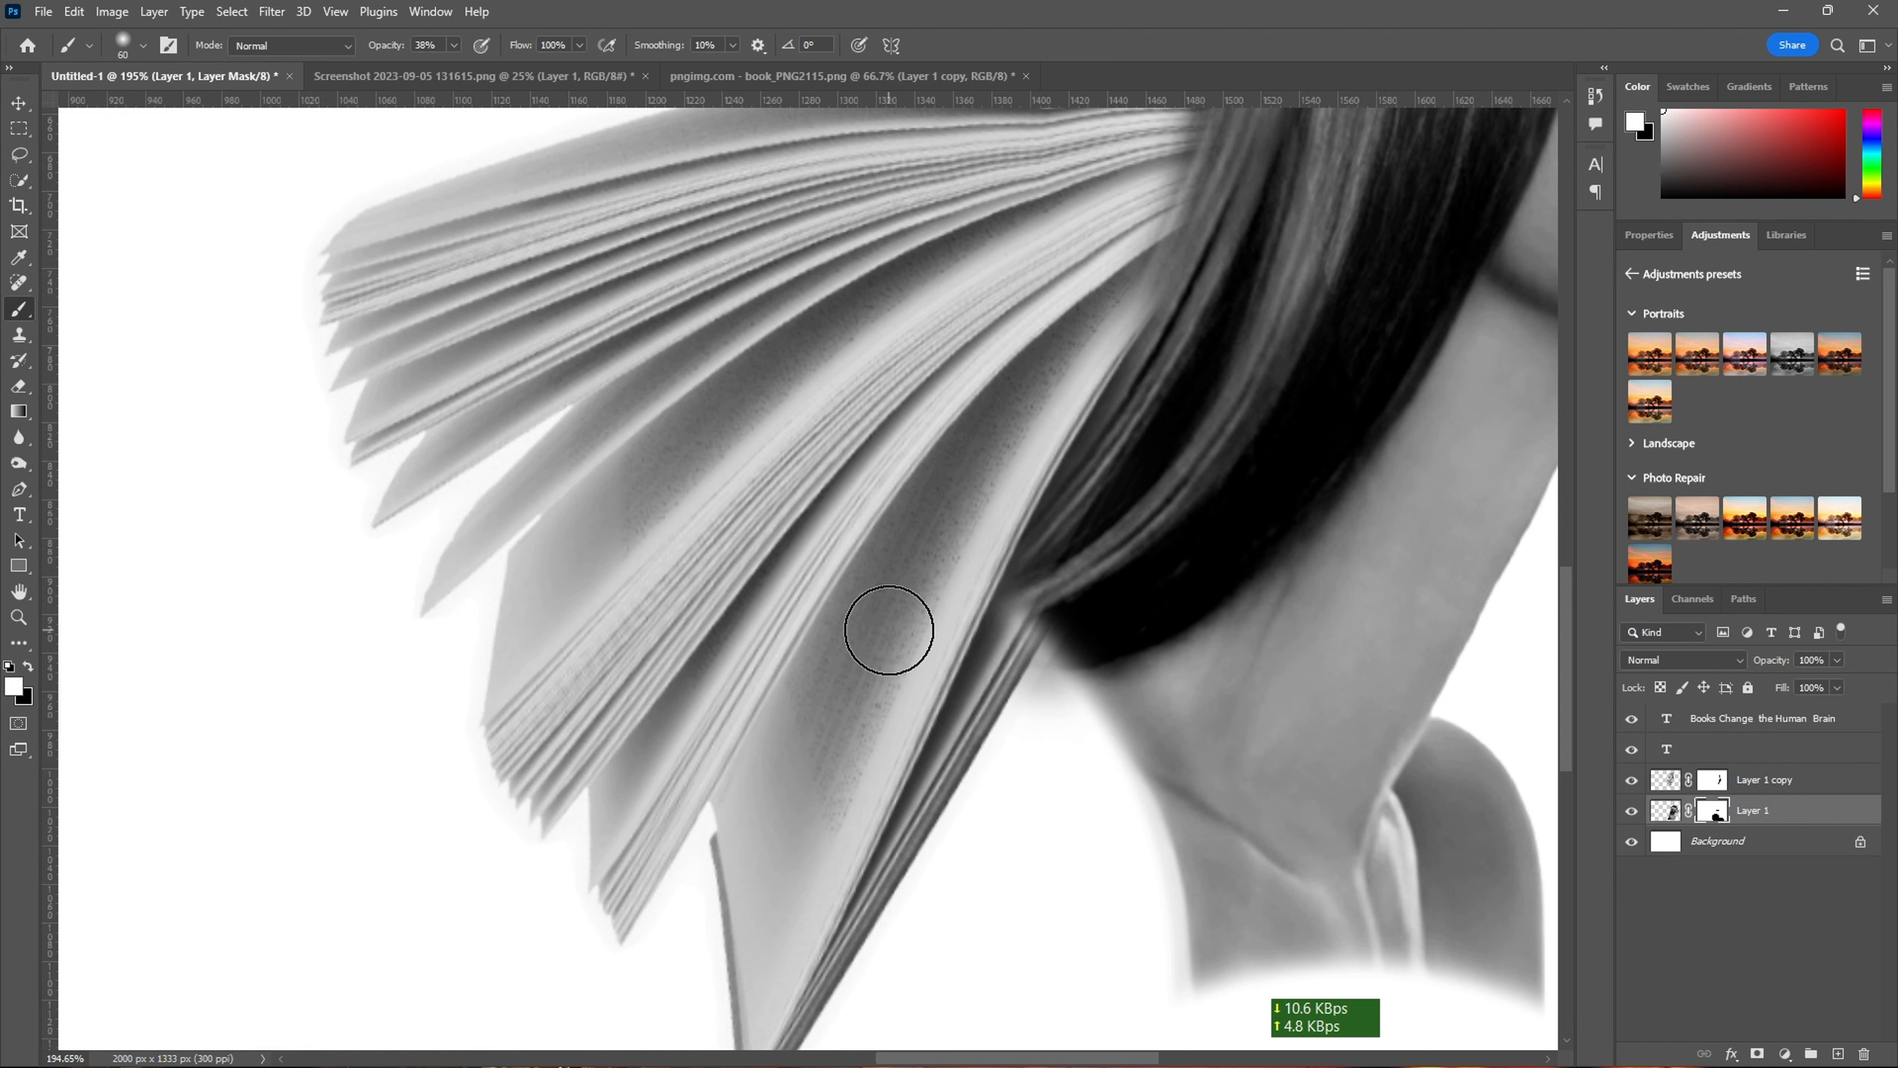
left_click(142, 46)
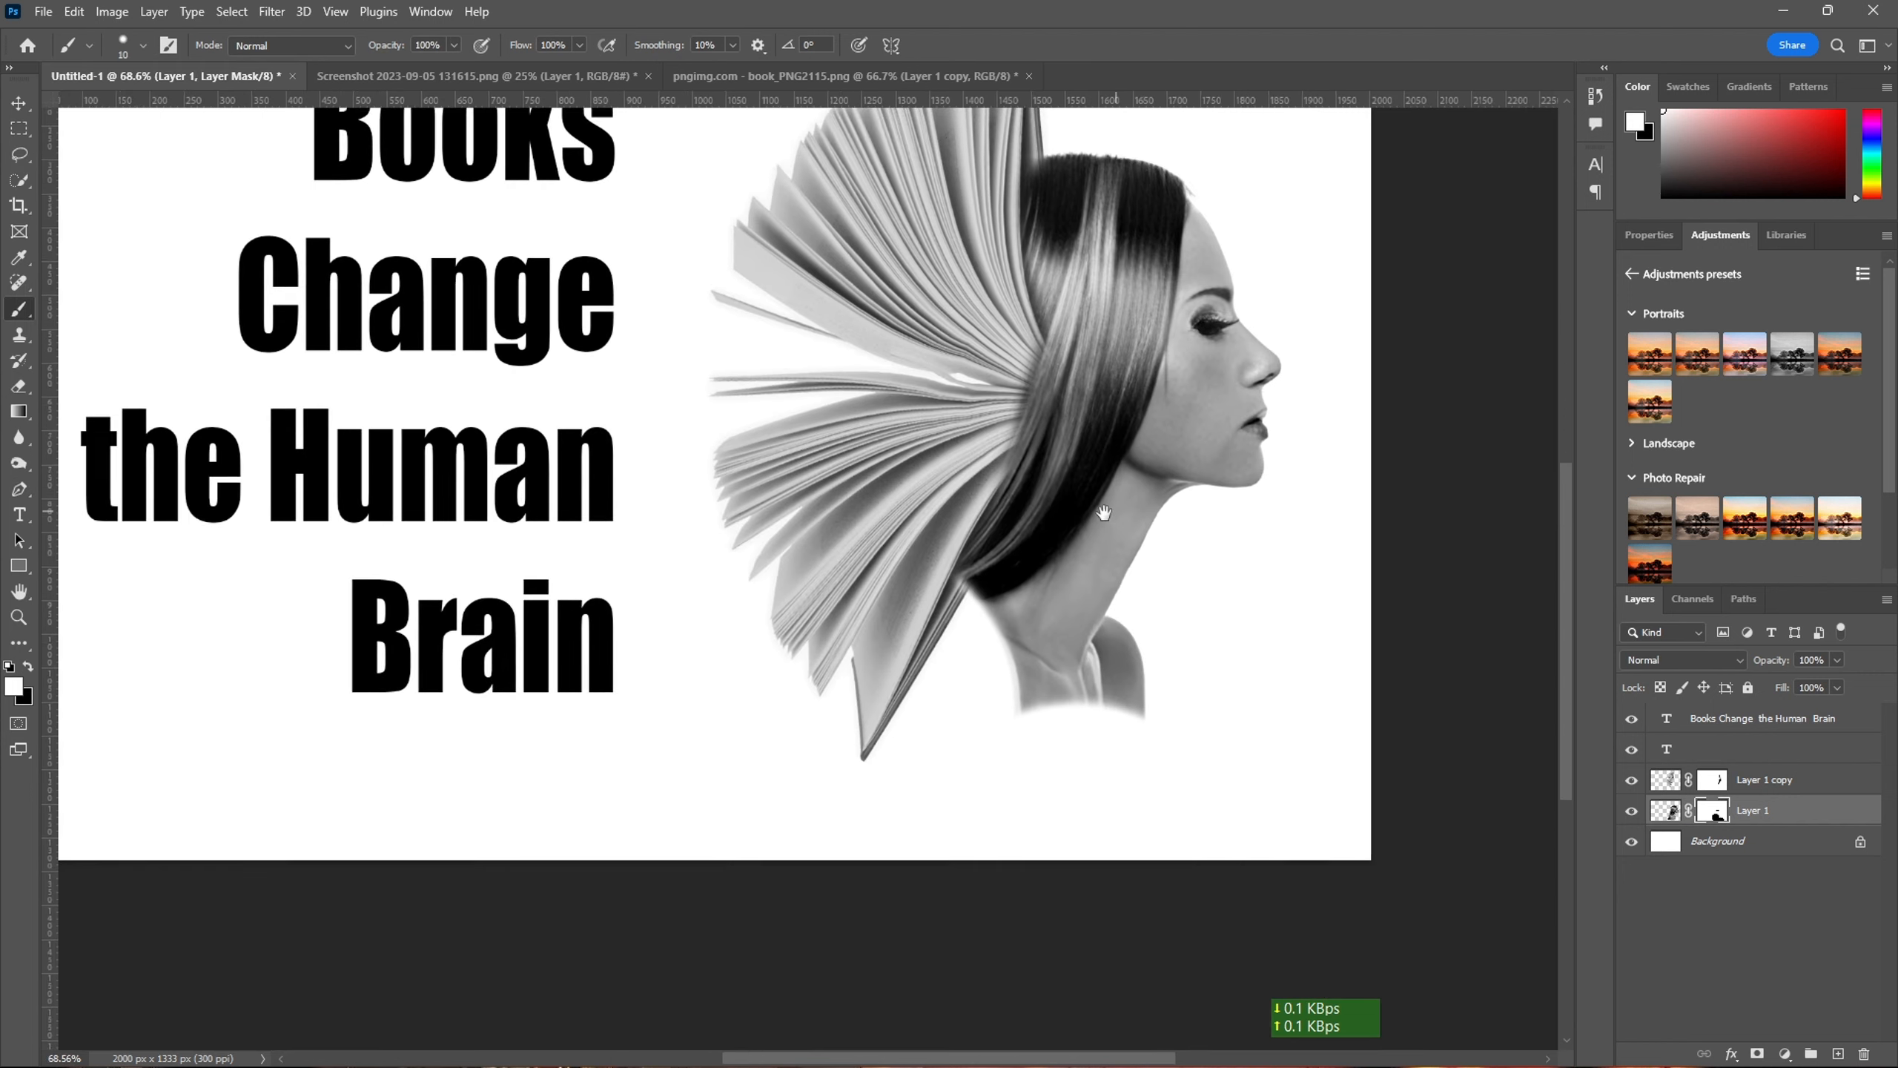
scroll(761, 431, "down", 3)
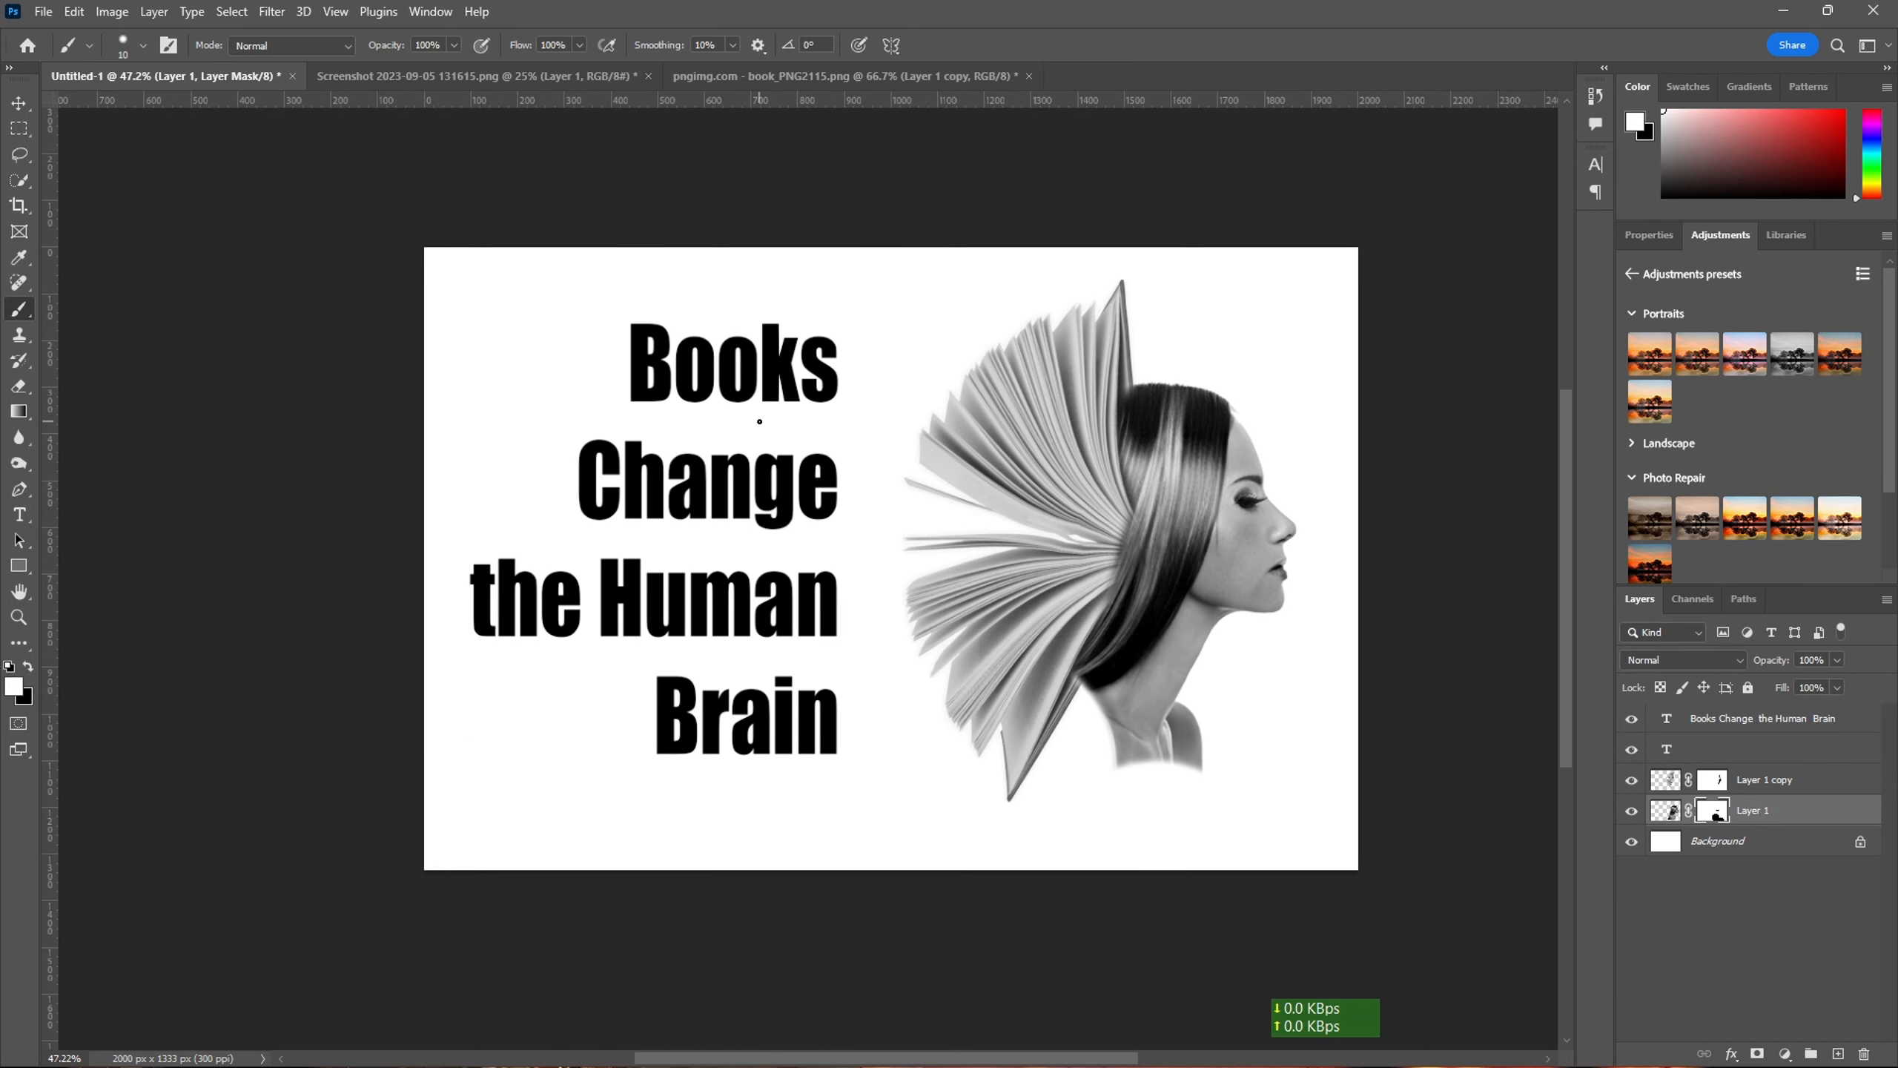
- Recolour the word "Books" in the title bright yellow
key("t")
left_click_drag(634, 361, 874, 389)
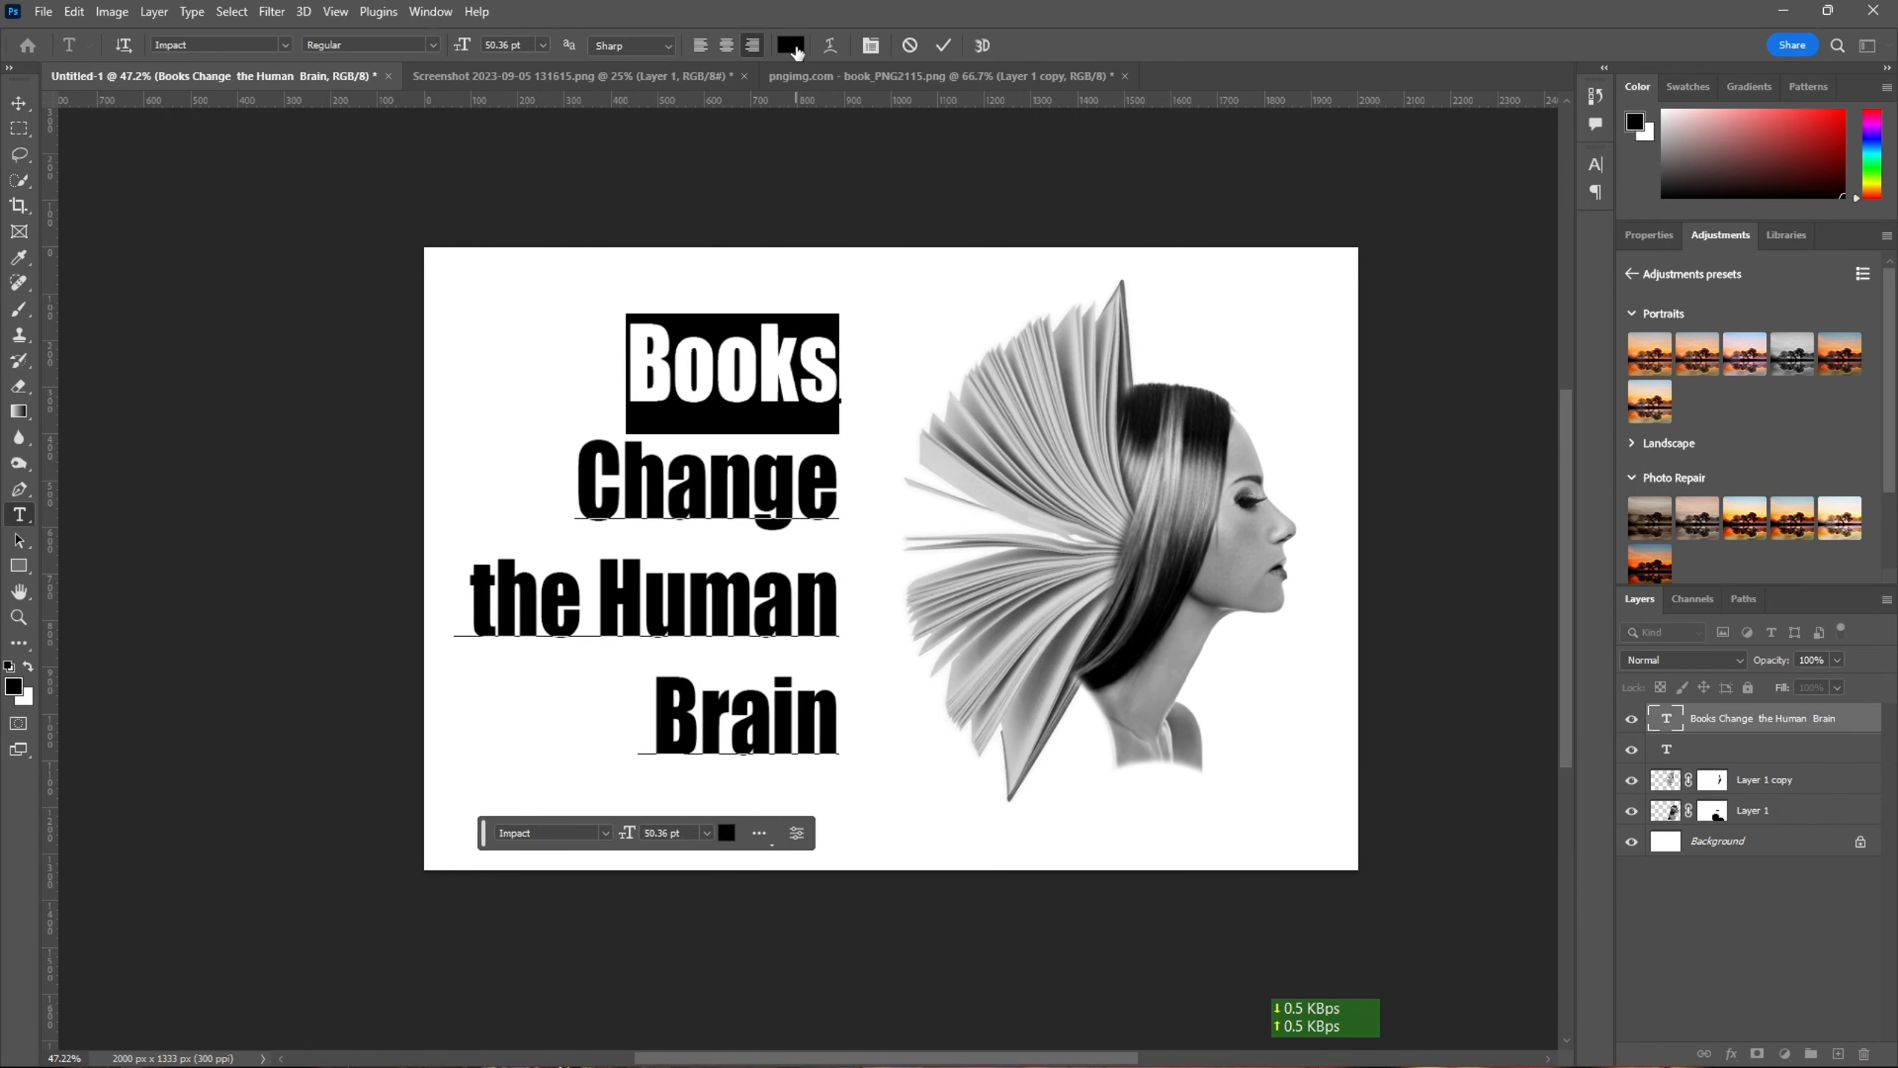
left_click(790, 46)
left_click(961, 457)
left_click_drag(932, 447, 934, 258)
left_click(1136, 243)
- Recolour the word "Human" in the title yellow, #f6ff00
left_click_drag(597, 599, 868, 598)
left_click(792, 43)
left_click(960, 461)
left_click_drag(927, 419, 974, 159)
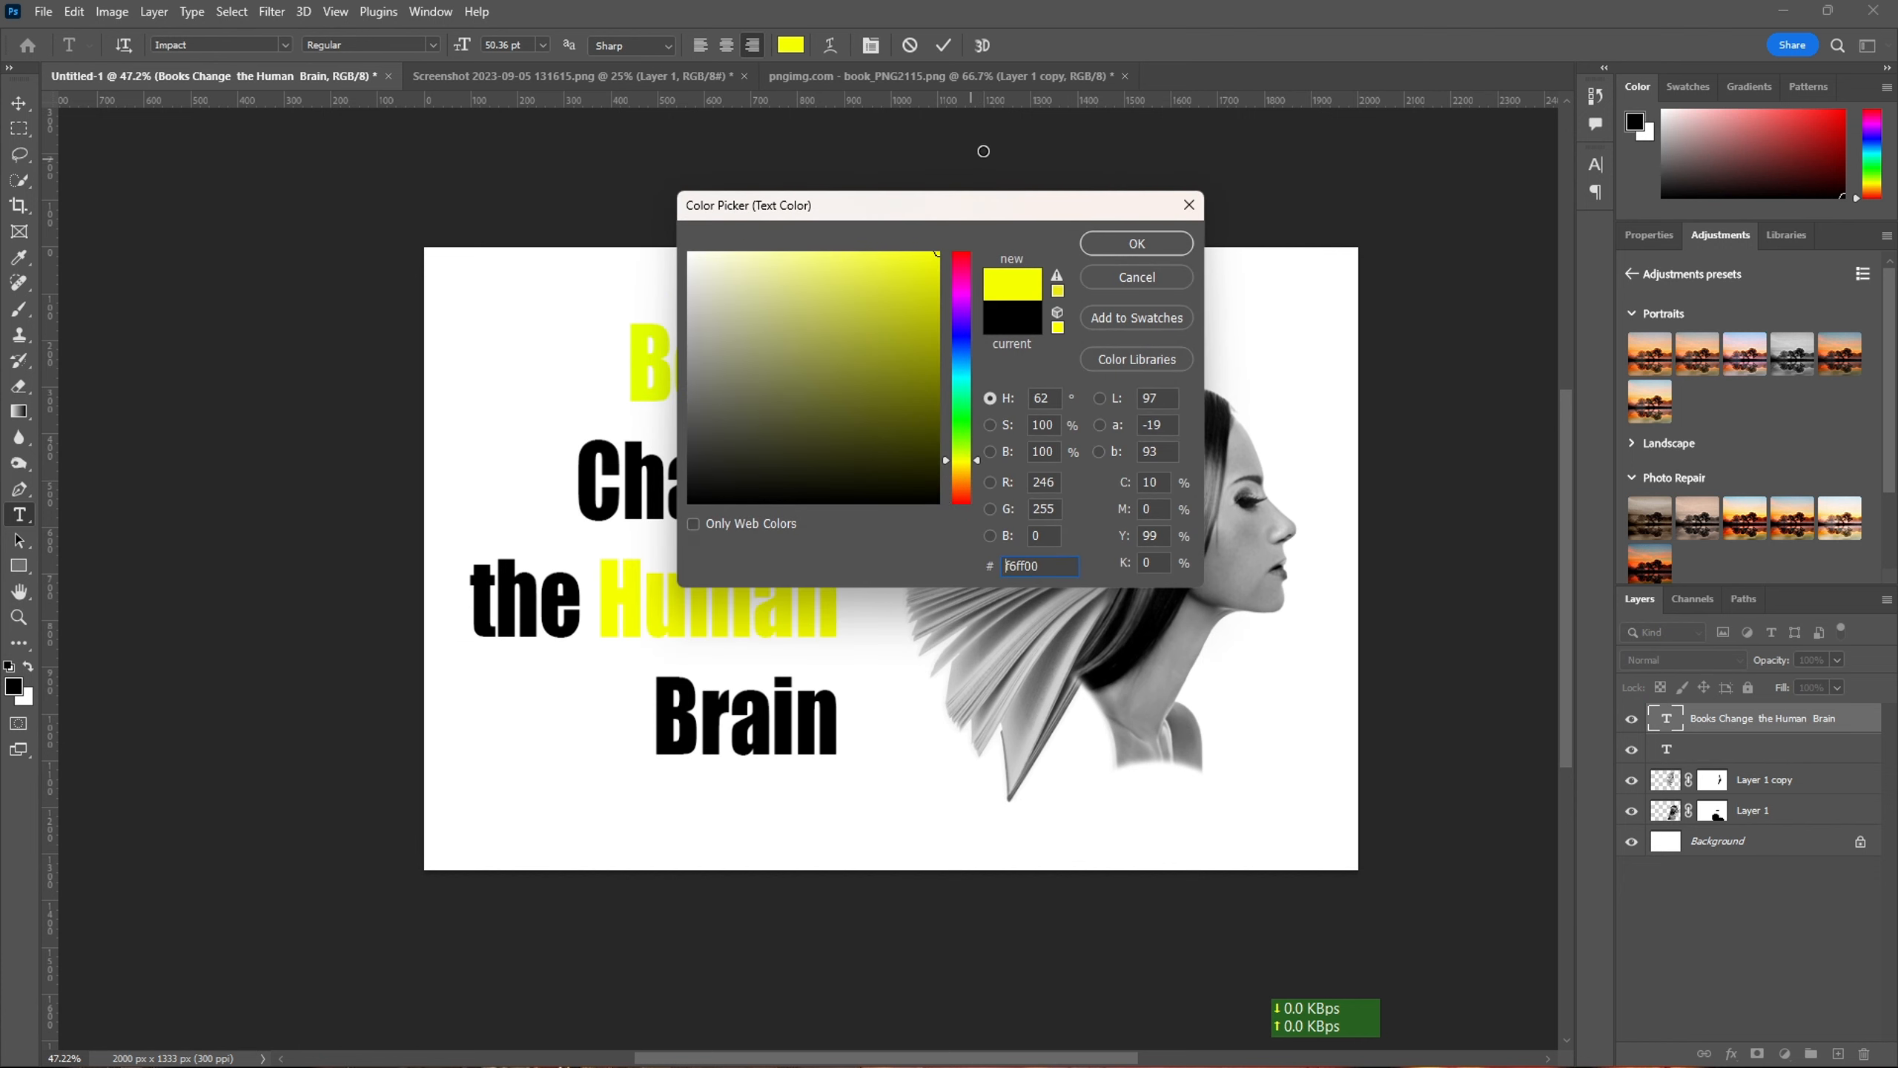
left_click(1135, 244)
- Unlock the Background layer so it becomes a regular layer
left_click(1690, 853)
left_click(1860, 840)
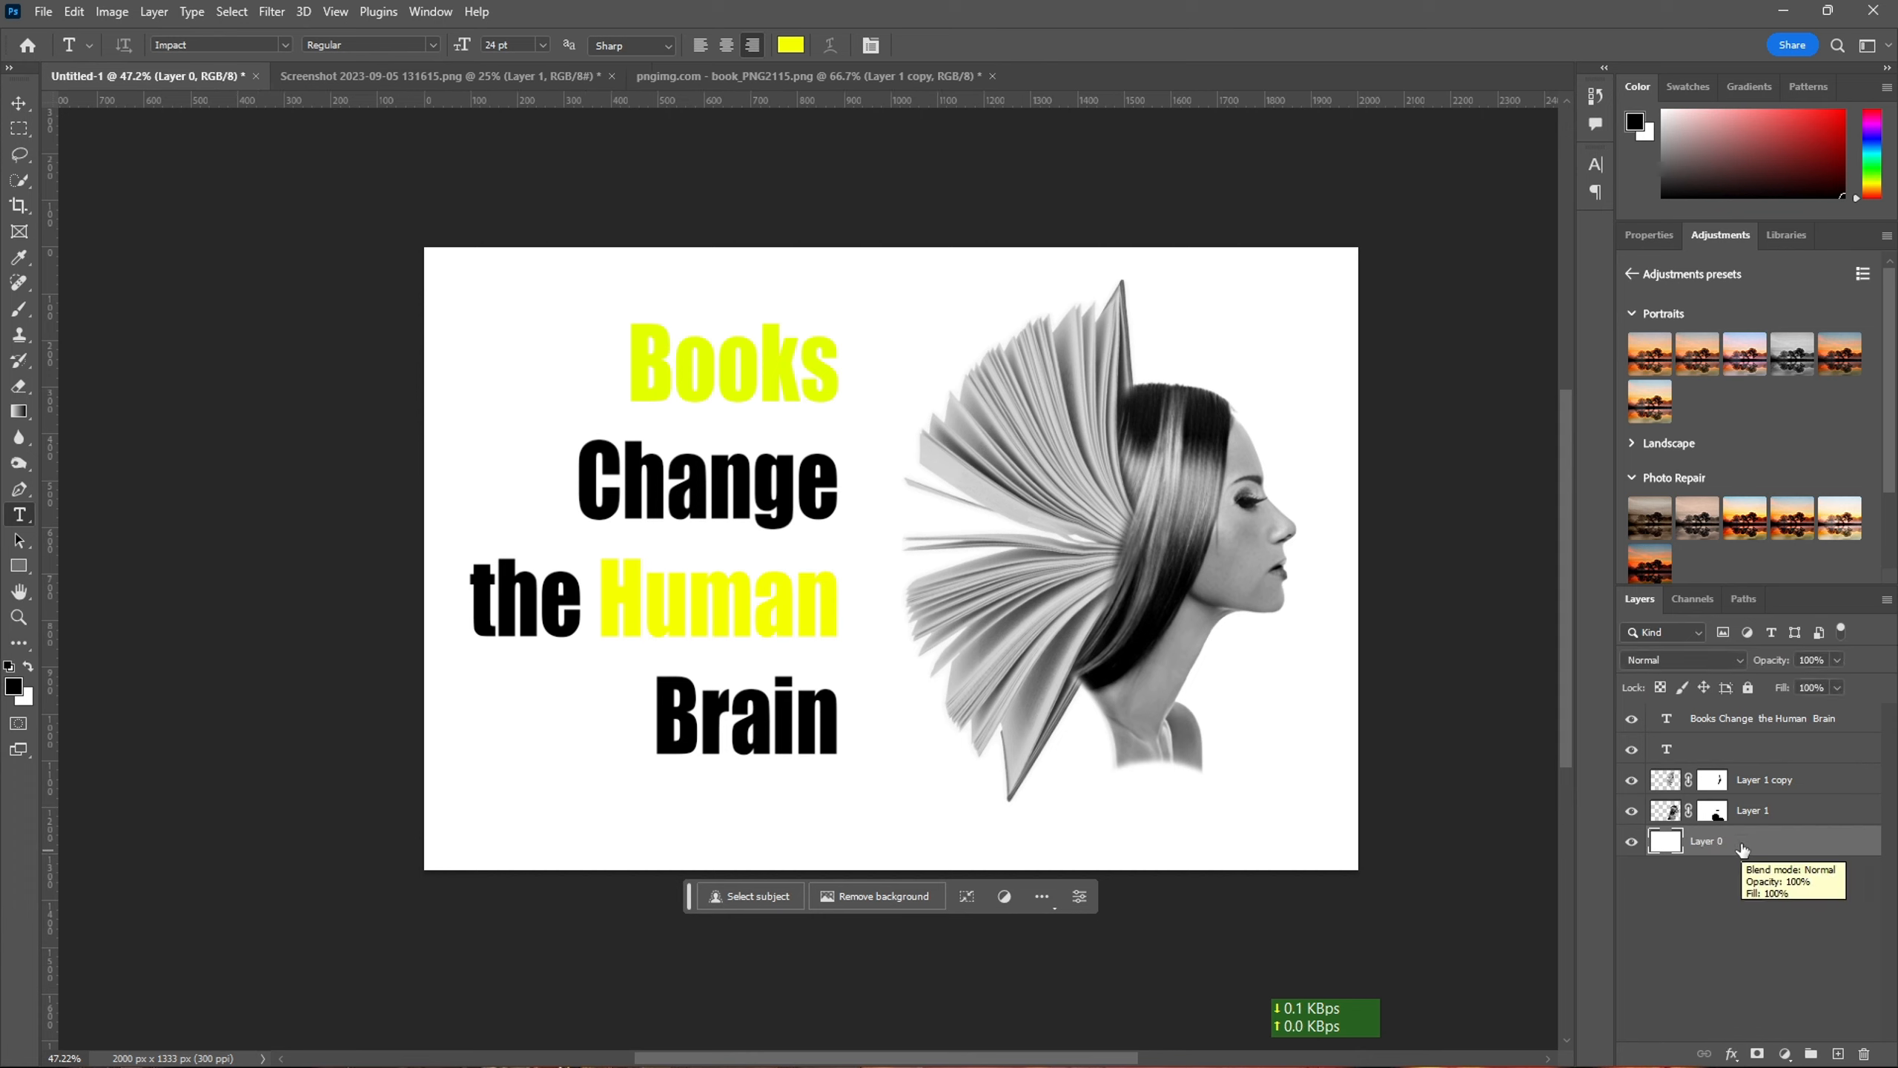
- Recolour the title words "Change", "the" and "Brain" white, #ffffff
double_click(835, 478)
left_click(782, 43)
left_click(555, 366)
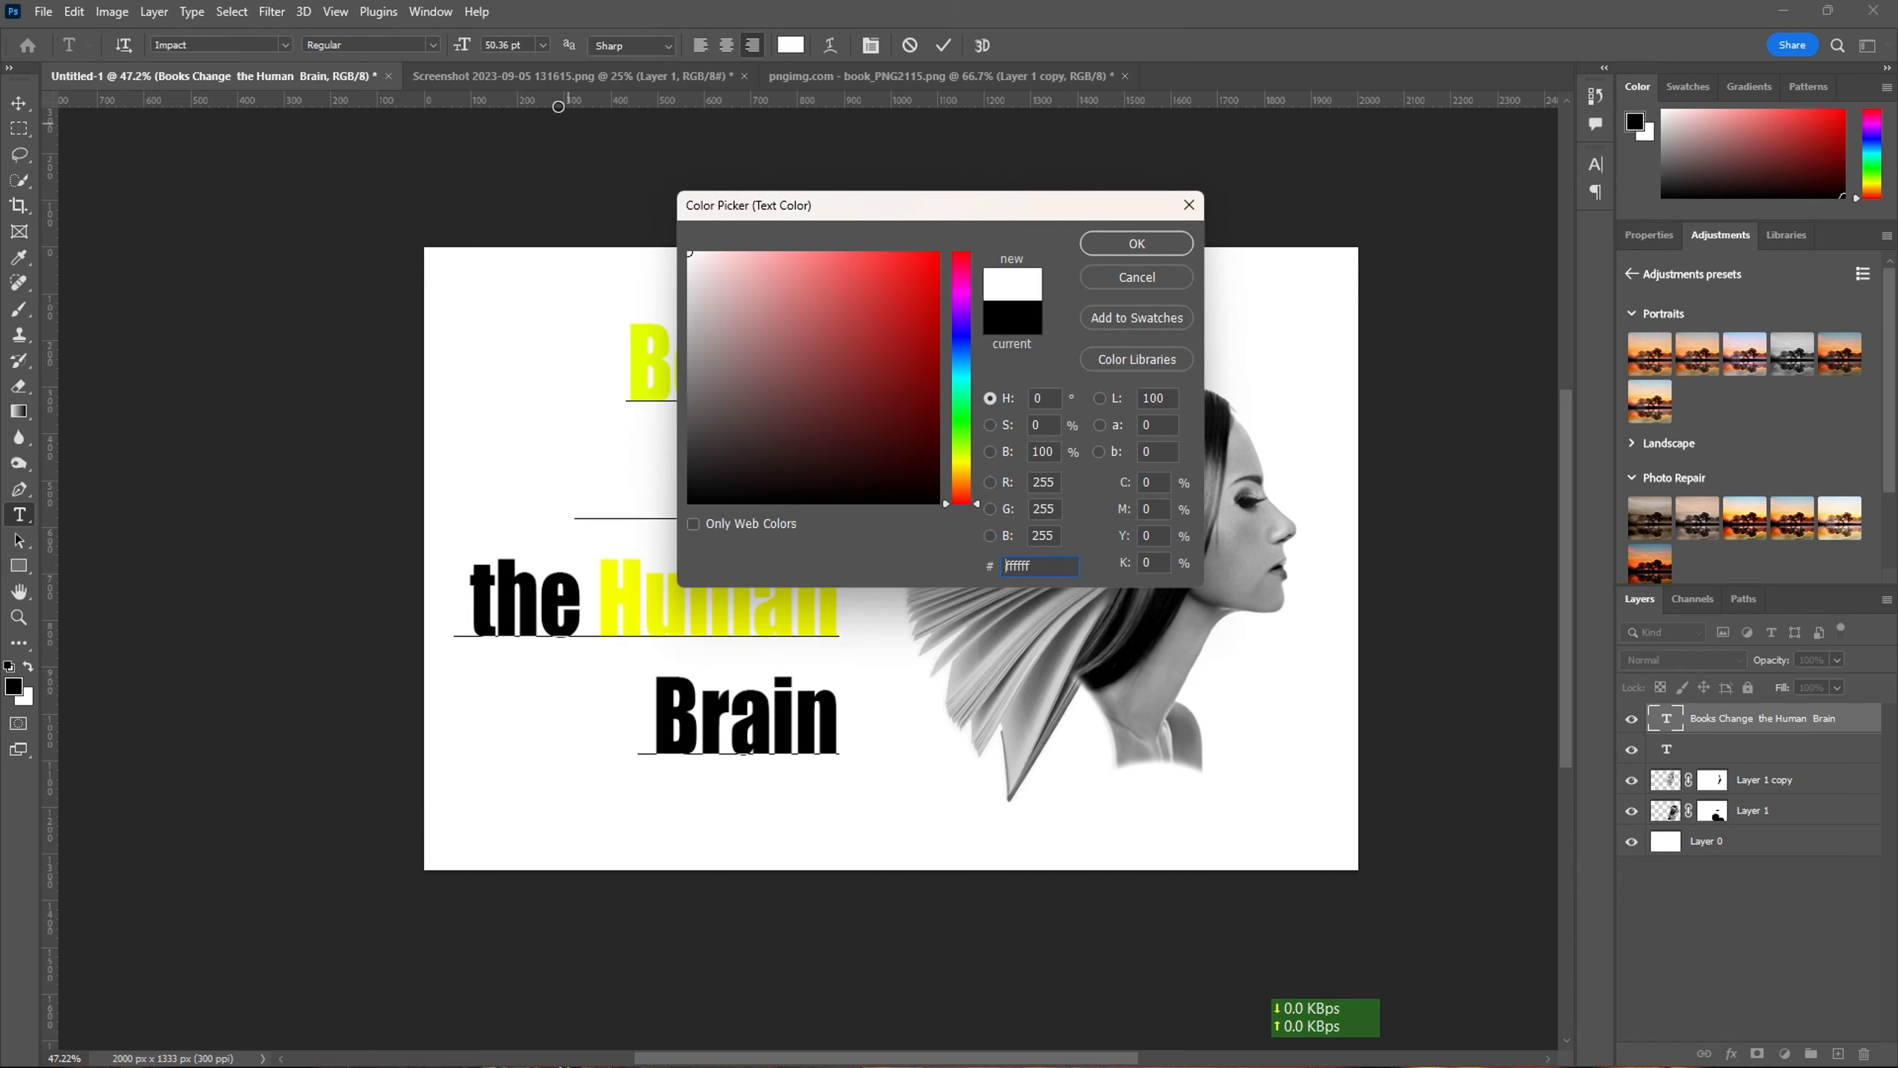
key("Return")
left_click_drag(587, 591, 407, 587)
left_click(795, 52)
left_click_drag(709, 288, 635, 225)
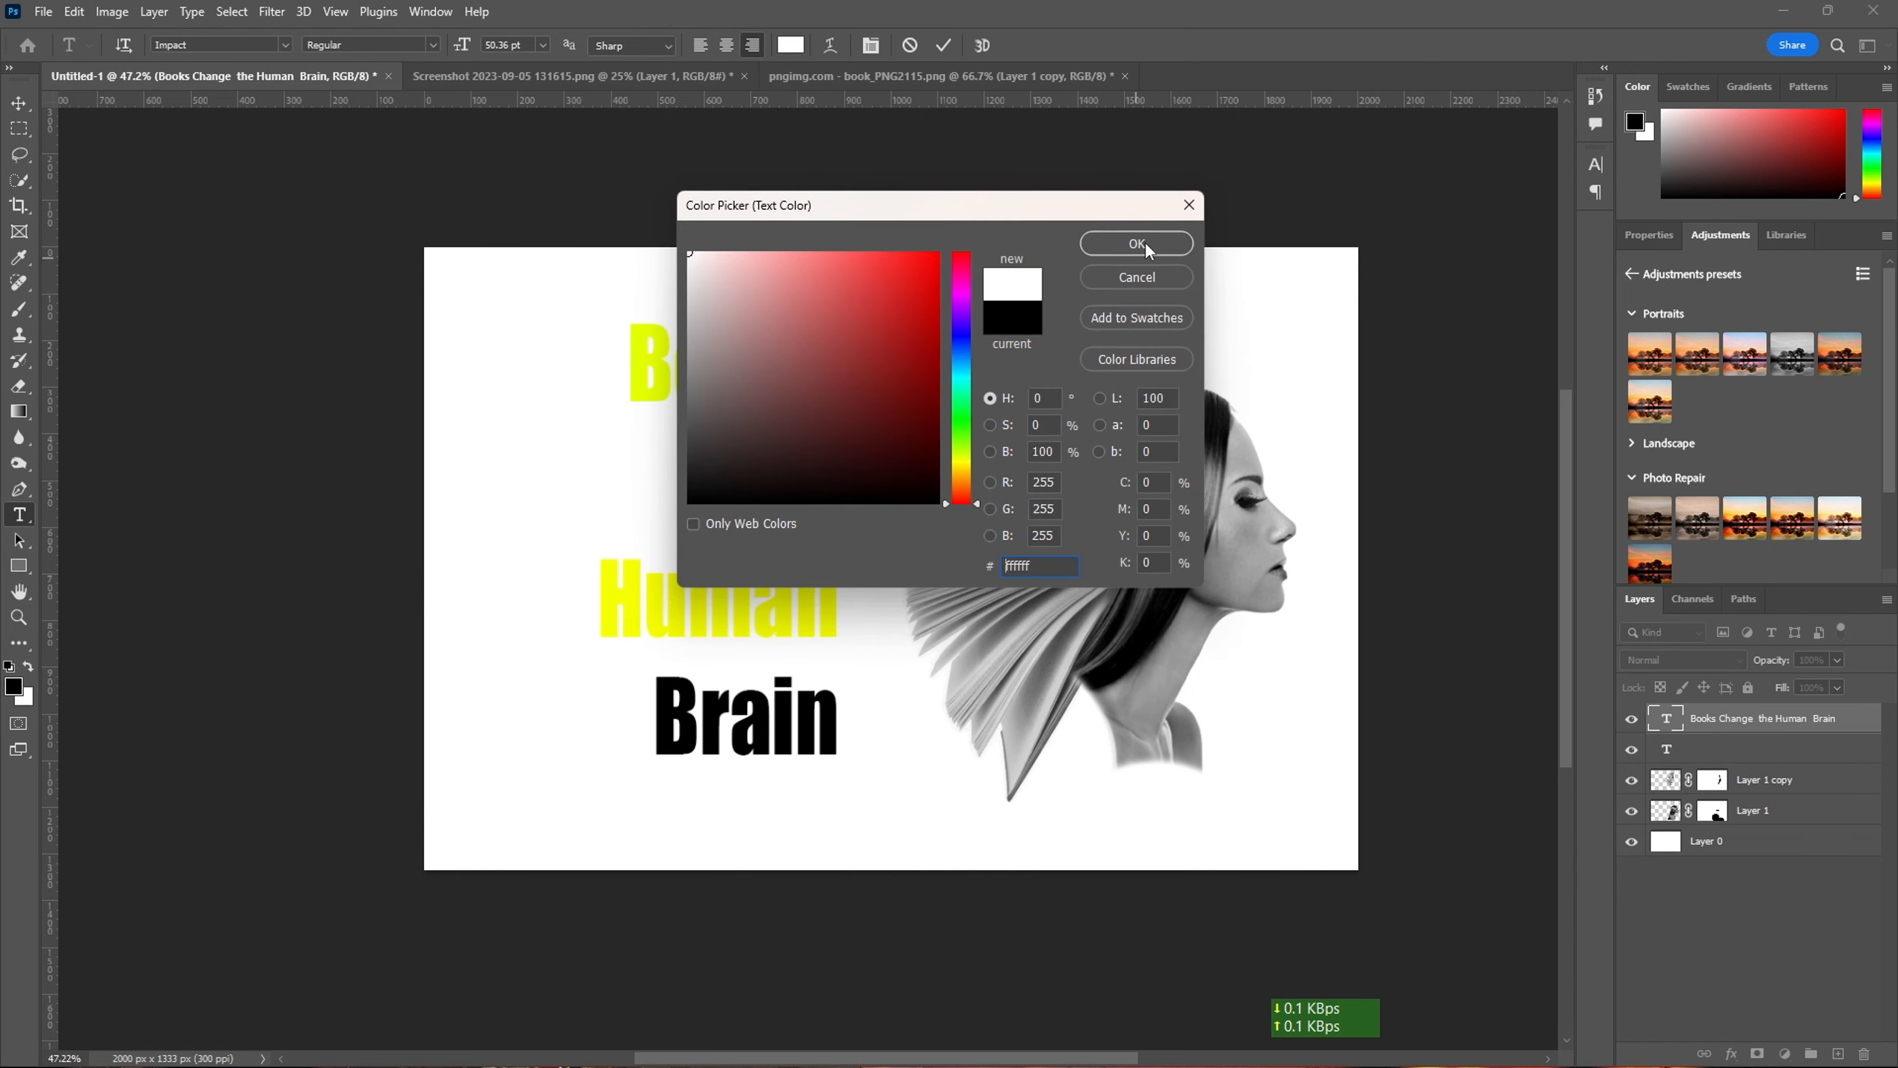
left_click(1145, 241)
left_click_drag(841, 721, 657, 721)
left_click(794, 53)
left_click_drag(710, 288, 537, 76)
key("Return")
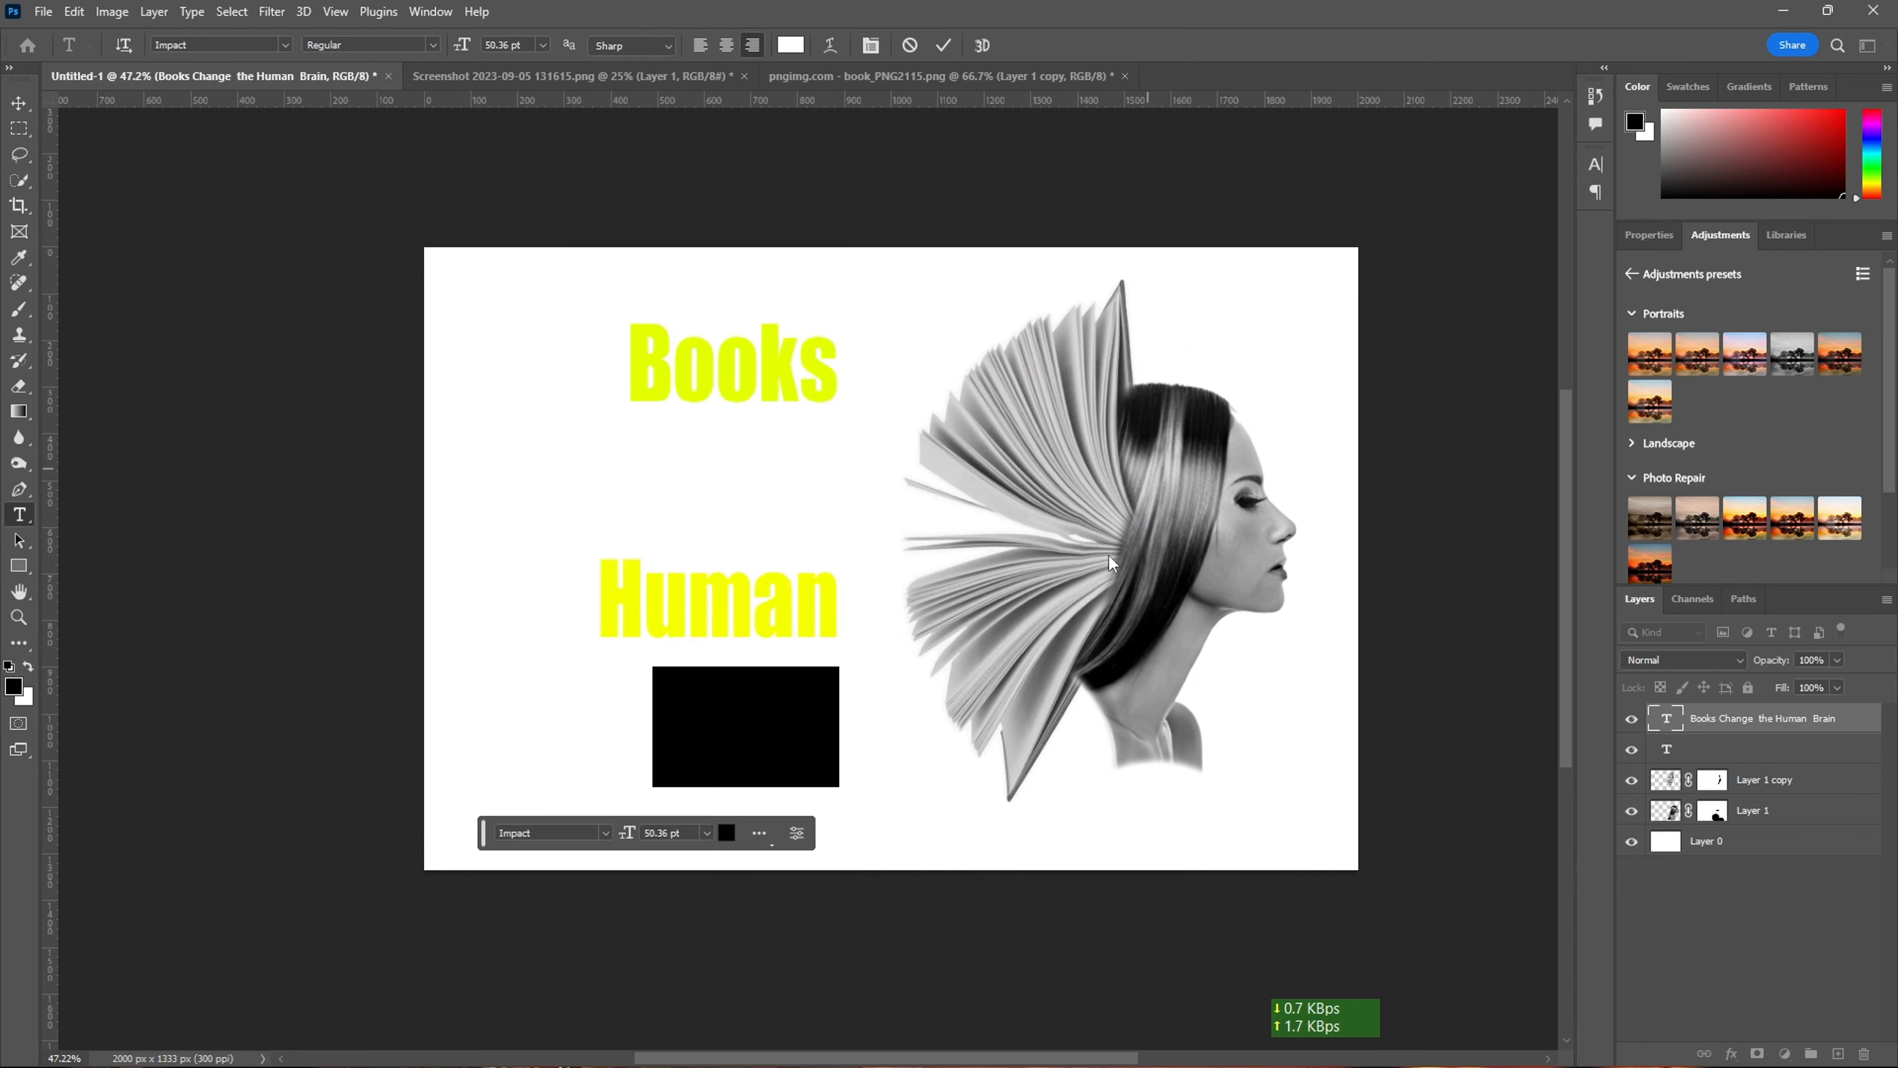
- Fill the unlocked background layer with the black foreground colour
left_click(1734, 847)
key("alt+BackSpace")
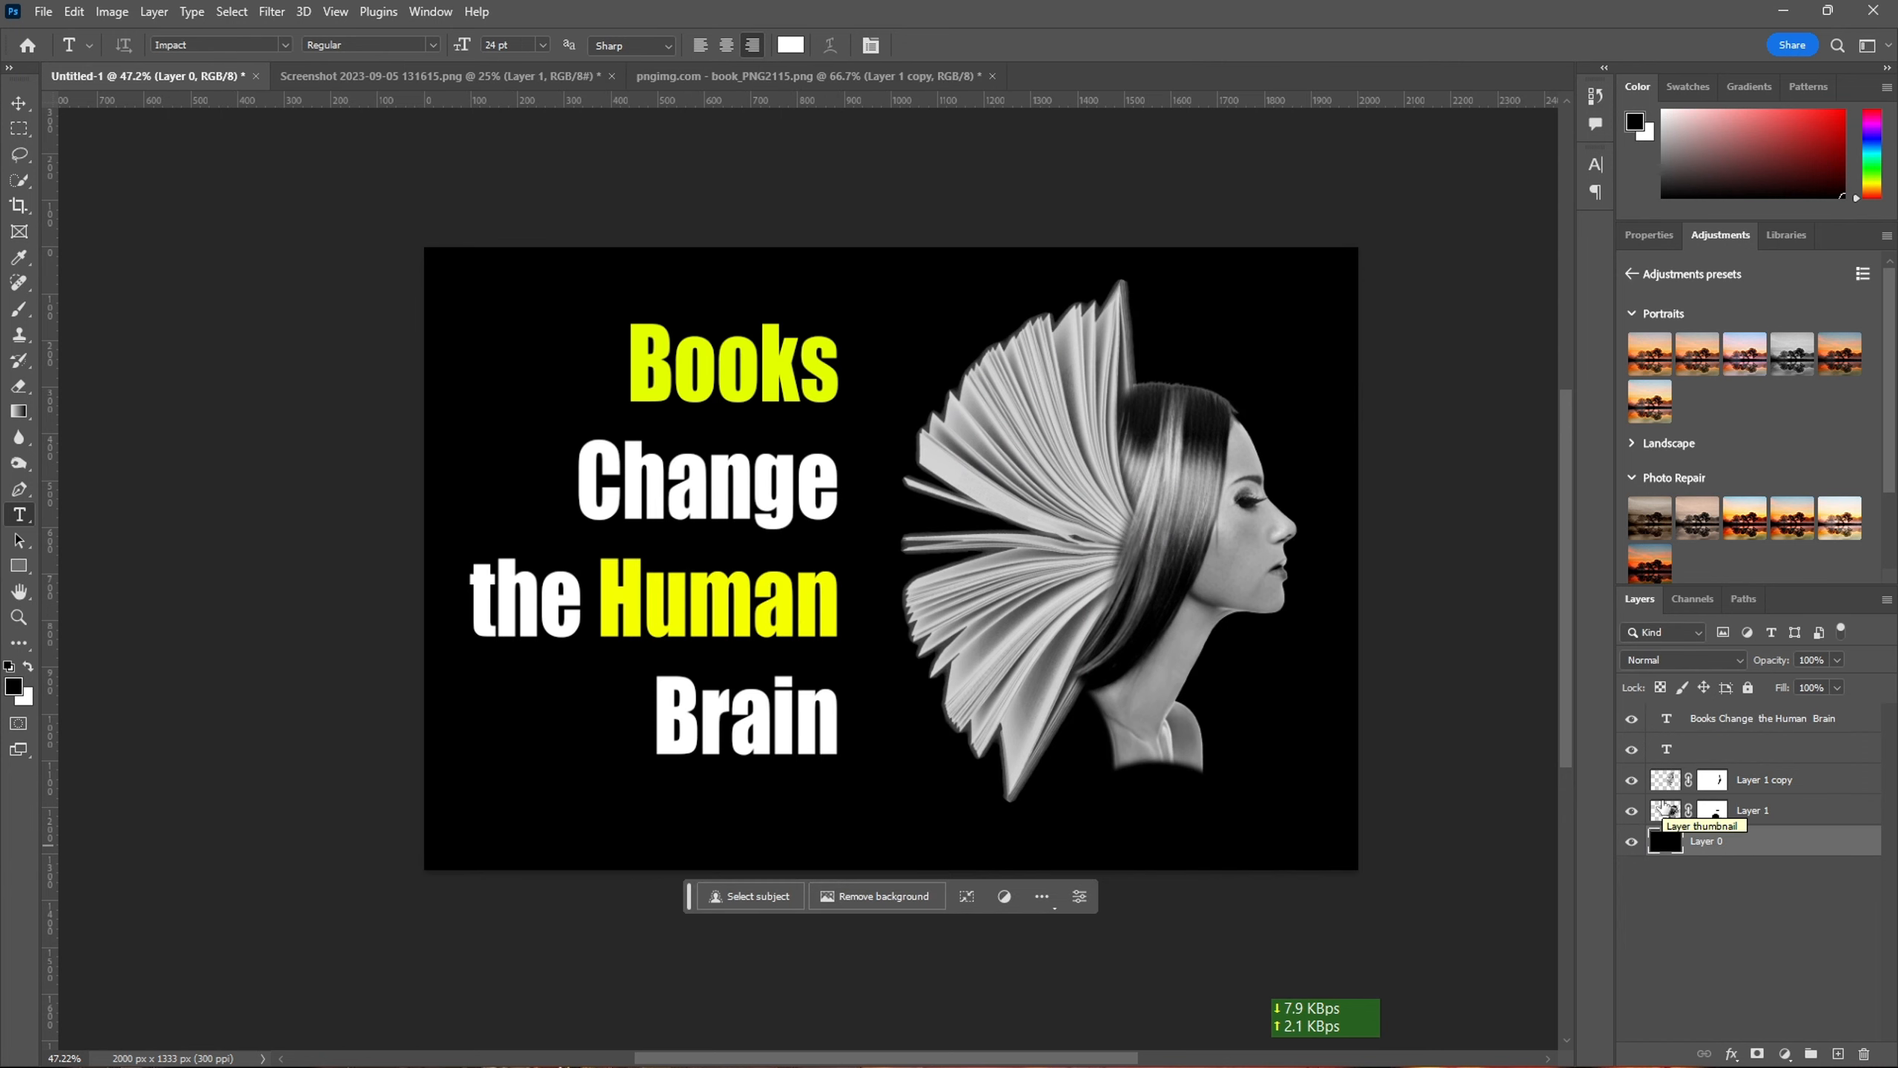
- Draw a black rectangle about 373 × 111 px beside "Books" and move its layer directly above the black background layer
key("ctrl+0")
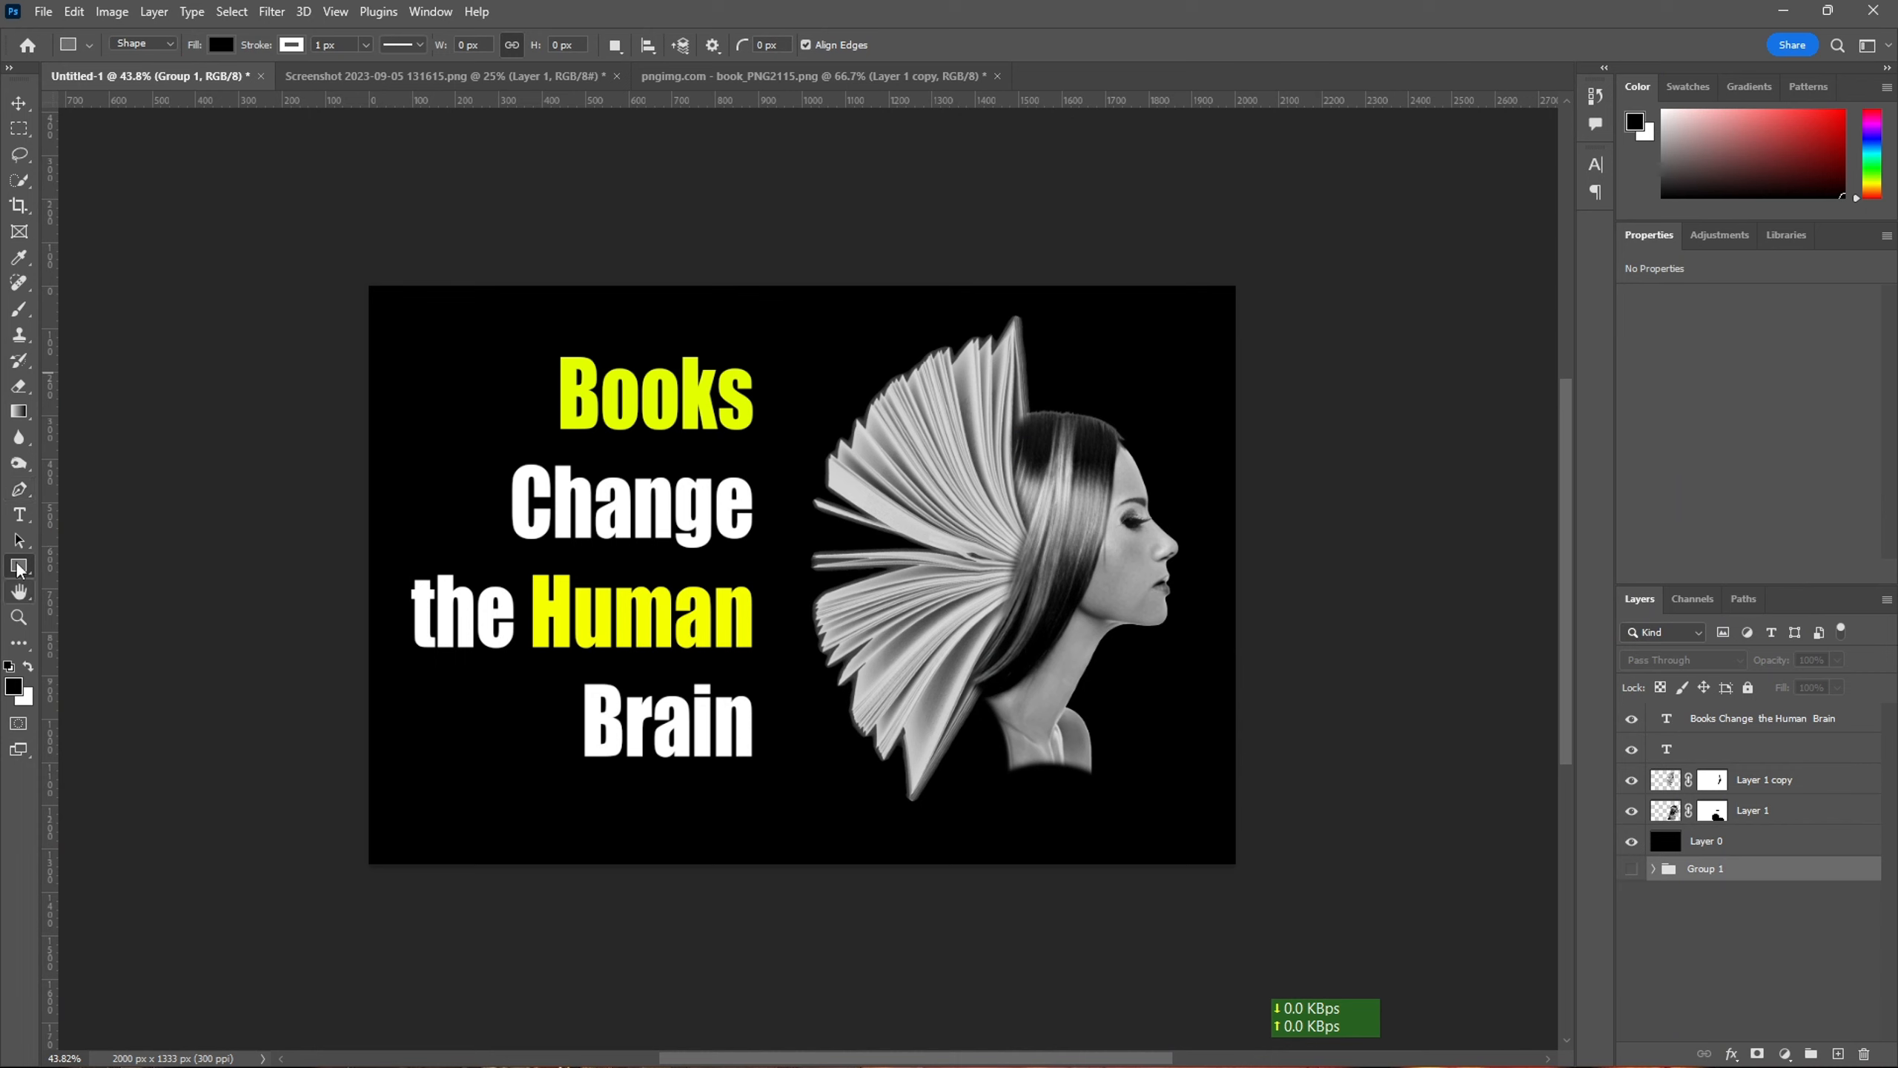
mouse_move(402, 372)
left_mouse_down()
mouse_move(631, 421)
mouse_move(563, 421)
left_mouse_up()
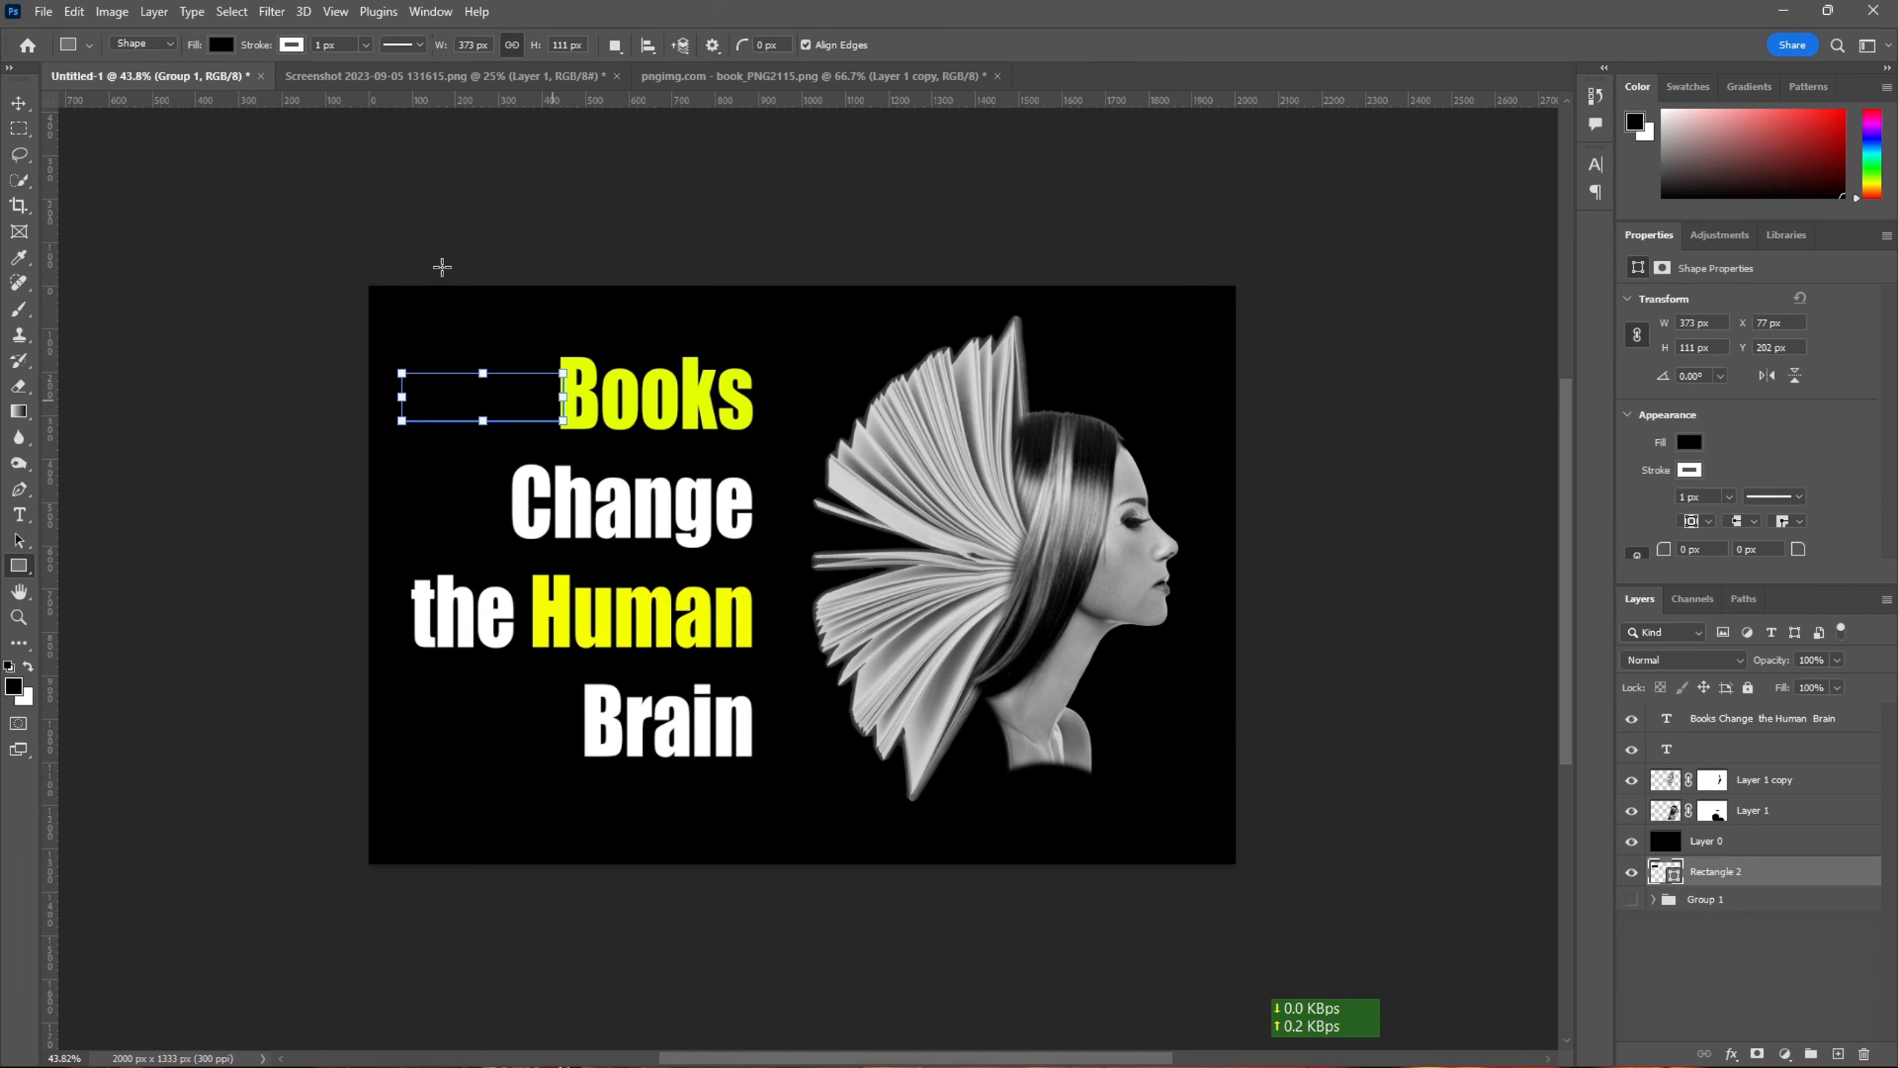
left_click_drag(1753, 842, 1753, 841)
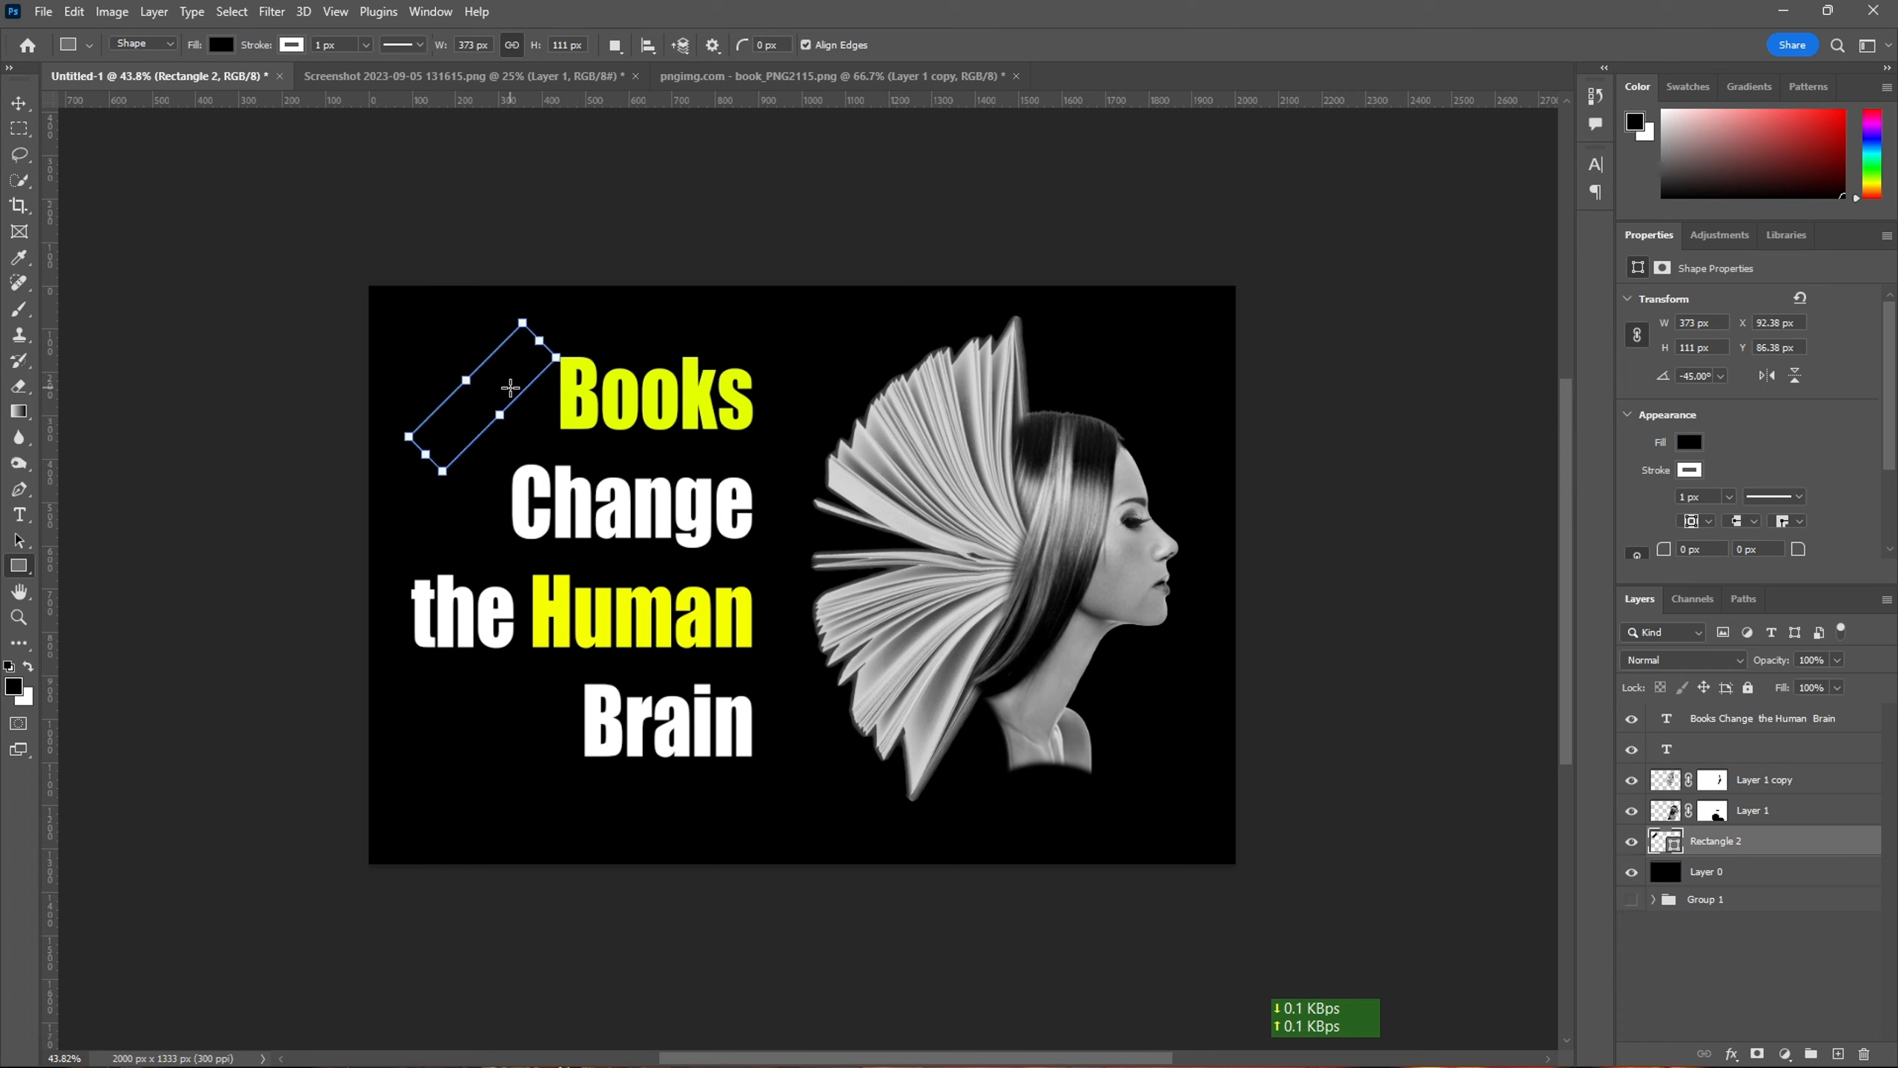